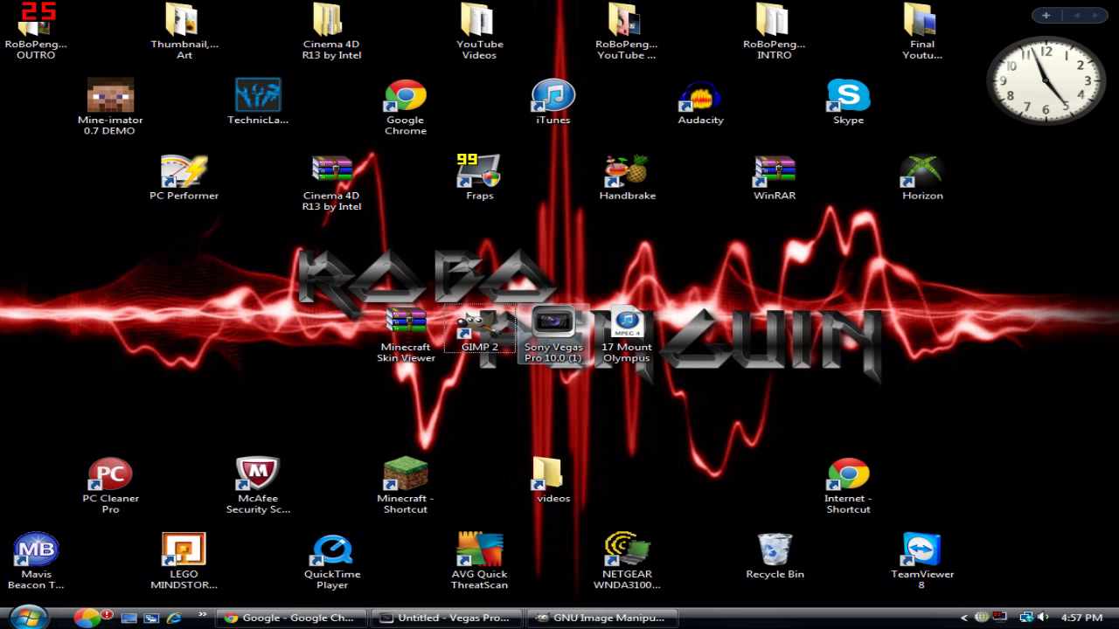
click(553, 334)
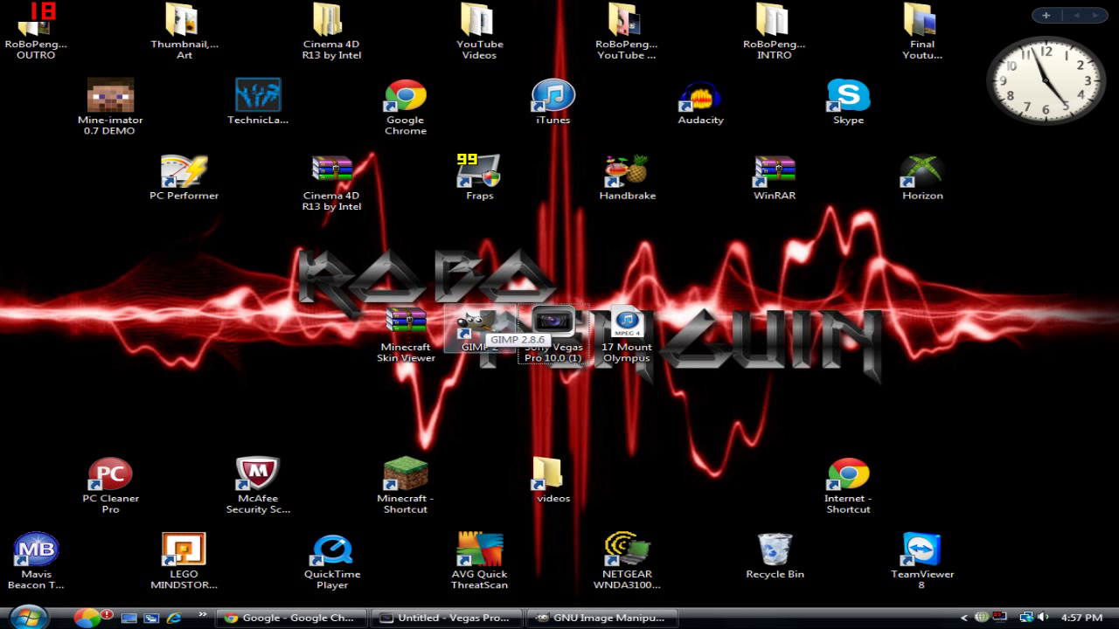
click(479, 329)
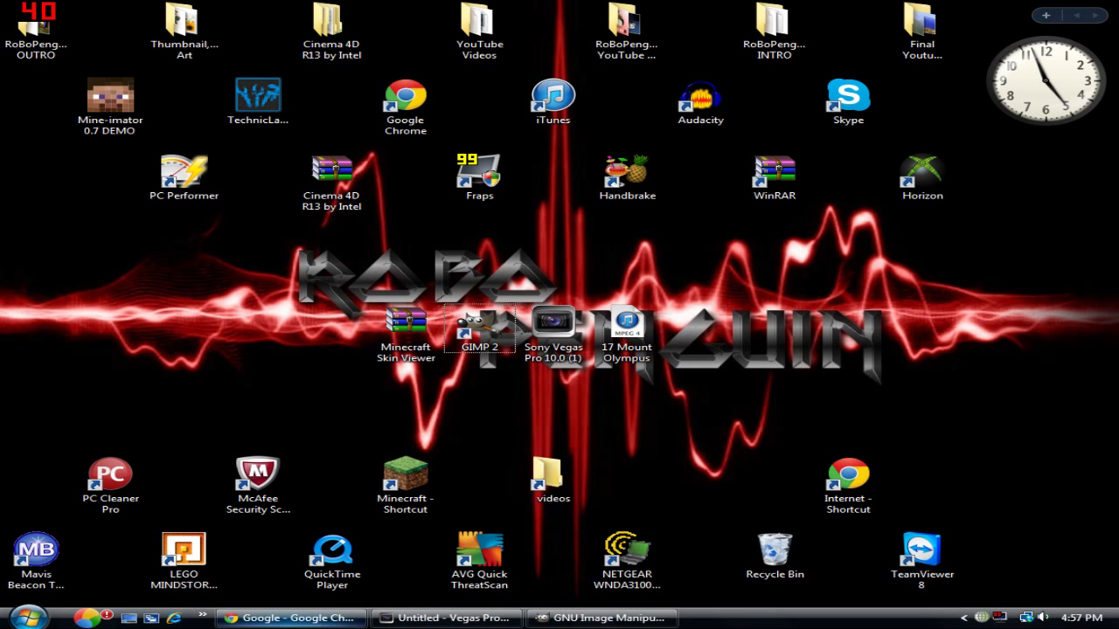
Switch to Chrome, search Google for "minecraft skin viewer" and open the Minecraft Skin Viewer 1.1 forum topic at its PC download links.
click(290, 618)
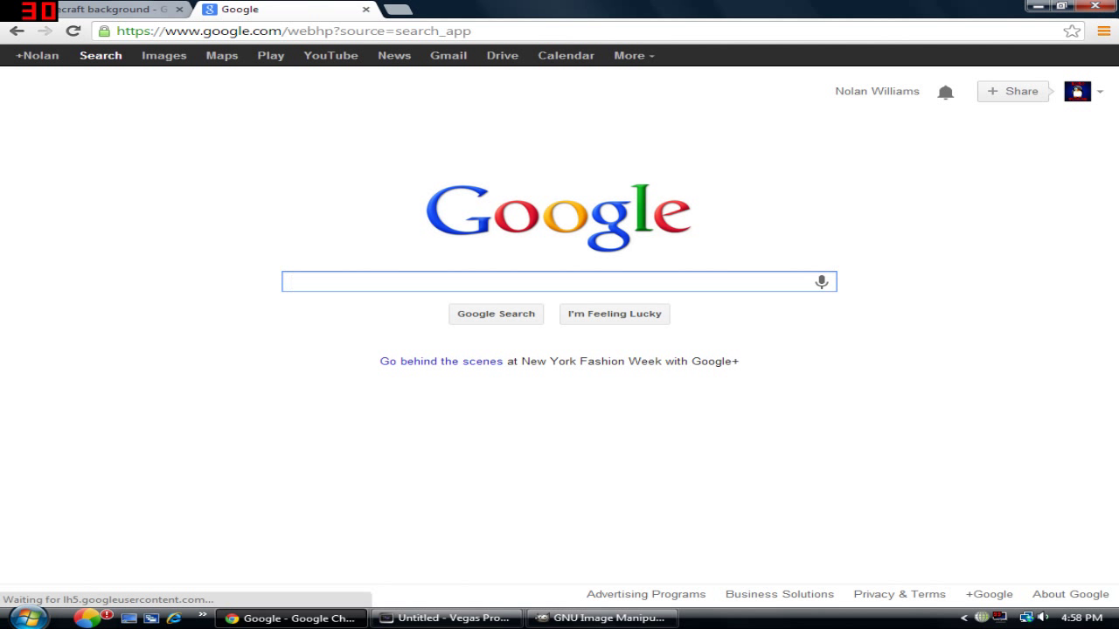
text(minecra)
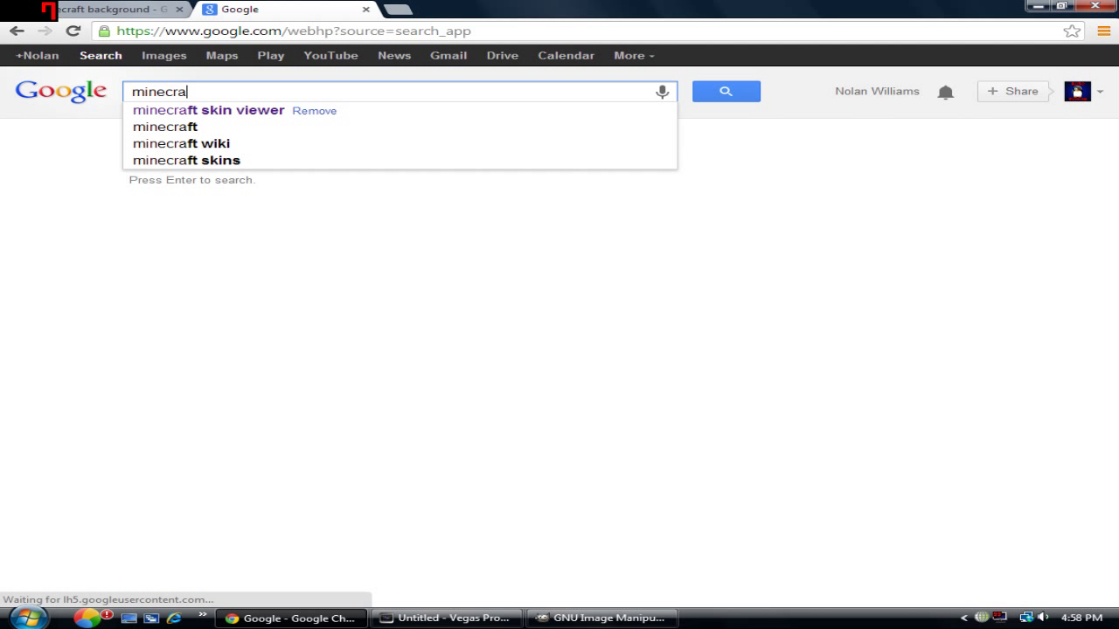
text(ft skin vi)
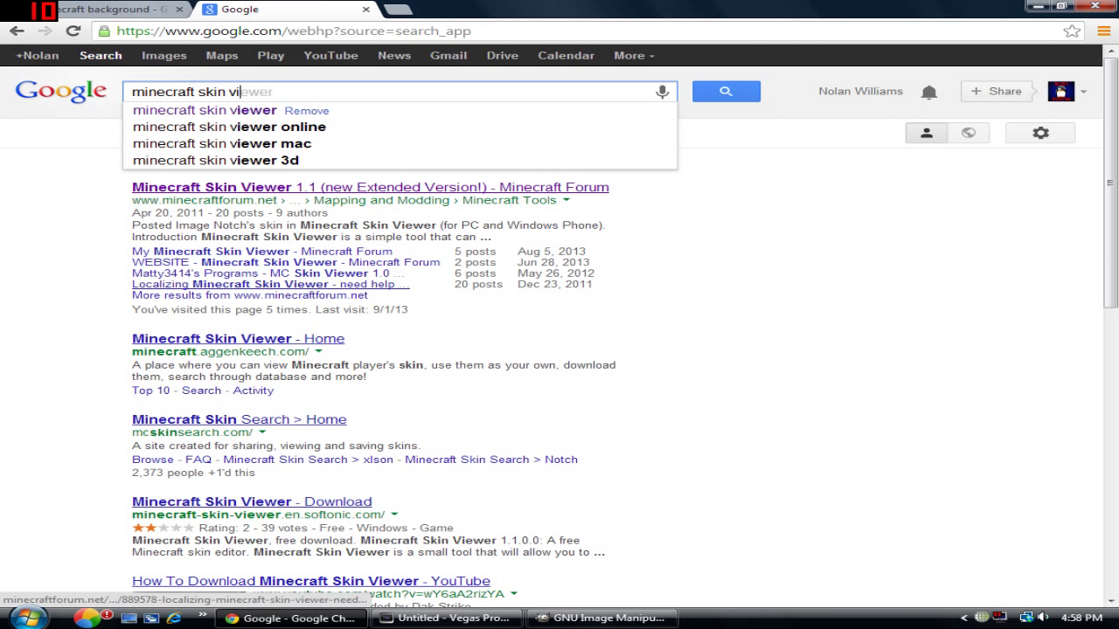
text(ewer)
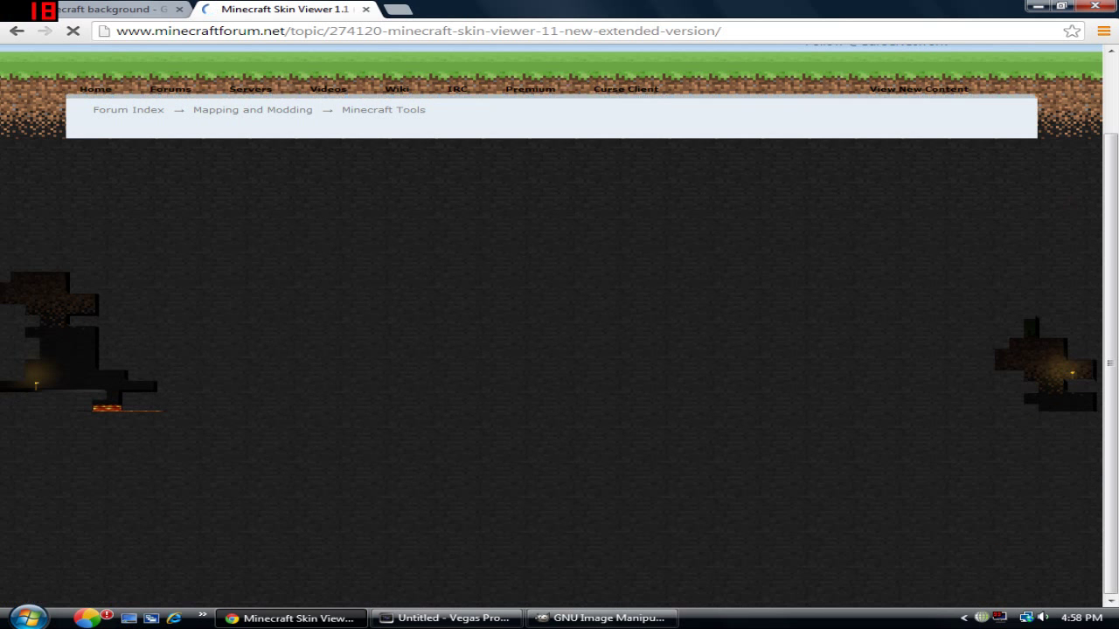
scroll(559, 350, down, 1)
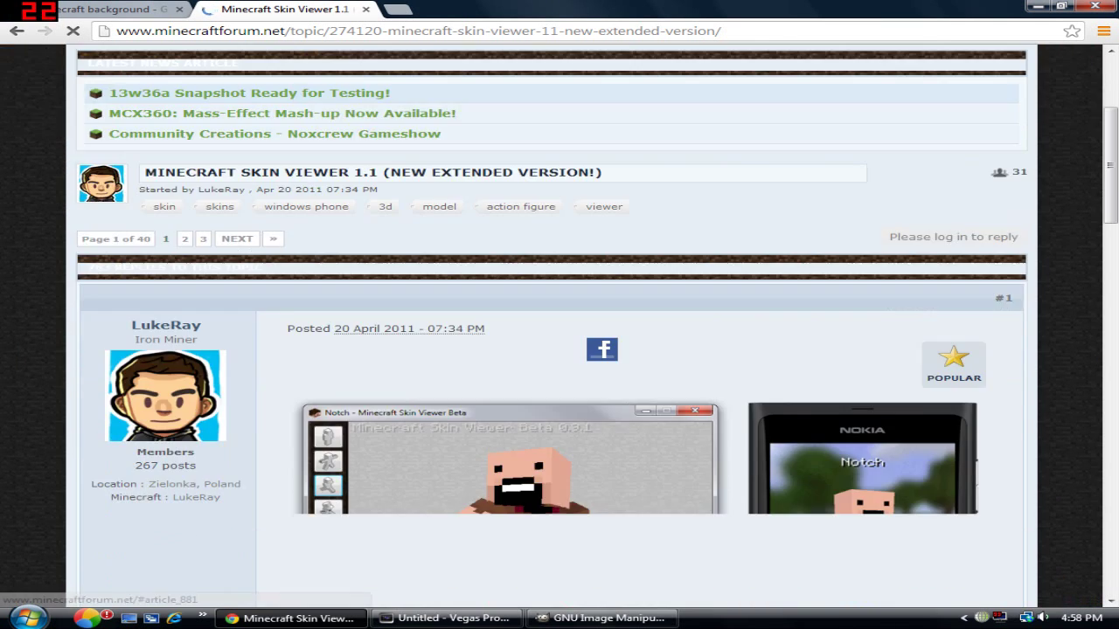
scroll(559, 350, down, 7)
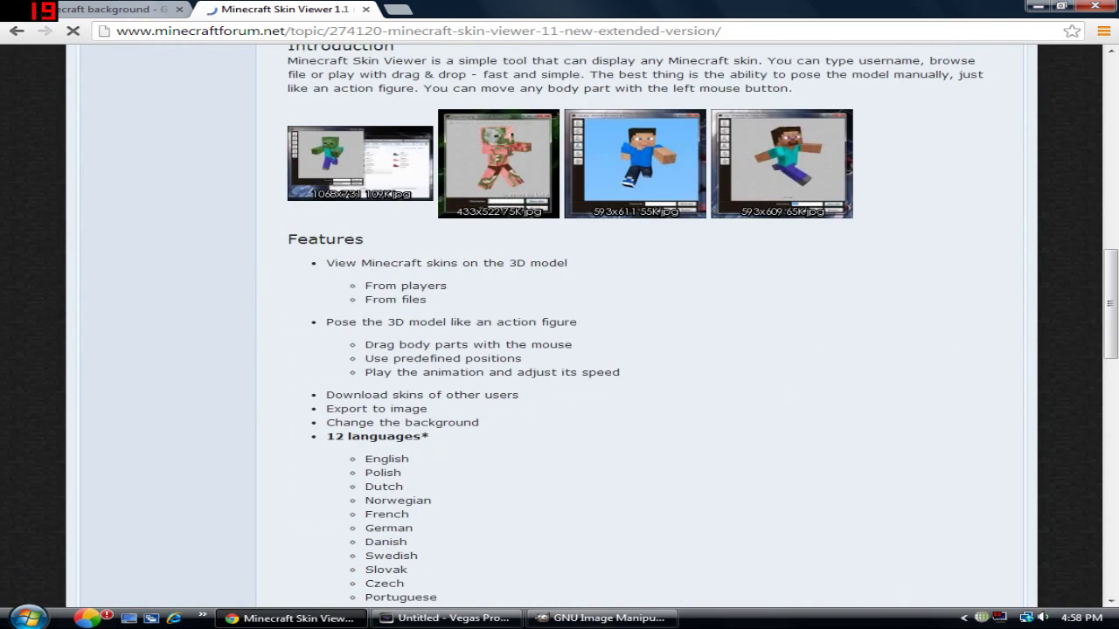
scroll(559, 349, down, 8)
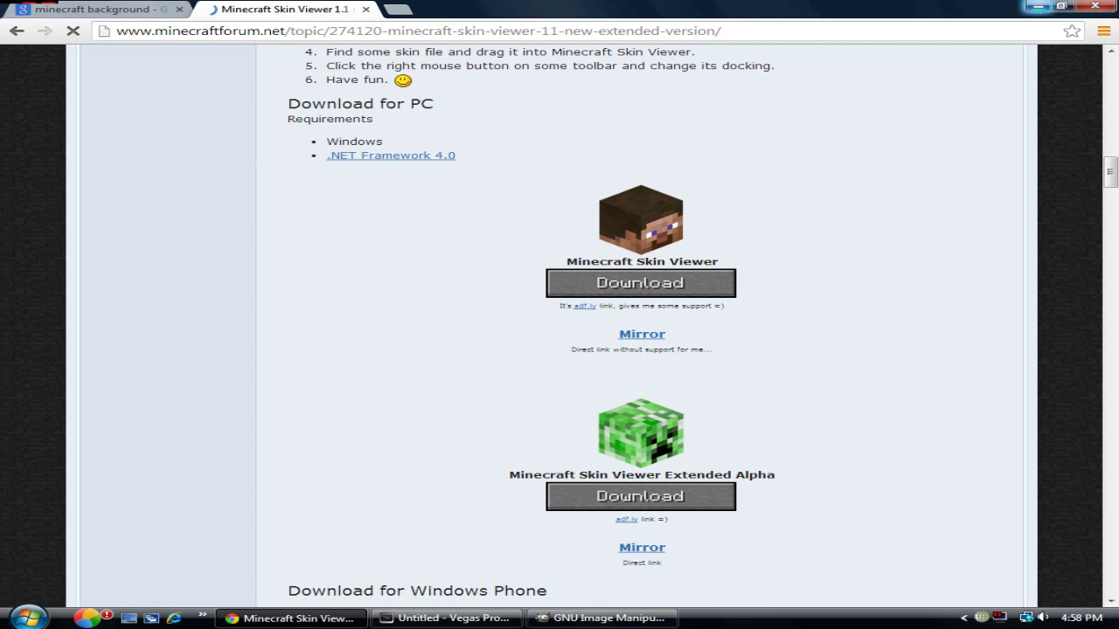
Open the Minecraft Woodenfloor Wallpaper at its original size from the "minecraft background" image results.
key(ctrl+shift+Tab)
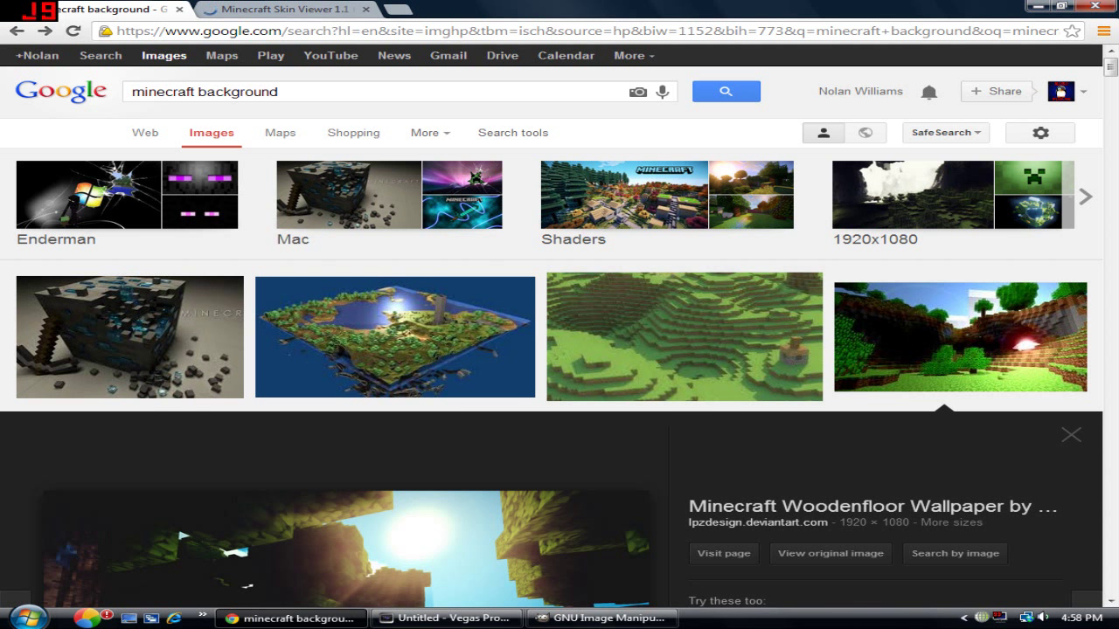
scroll(550, 350, down, 2)
scroll(551, 350, up, 2)
scroll(559, 350, down, 4)
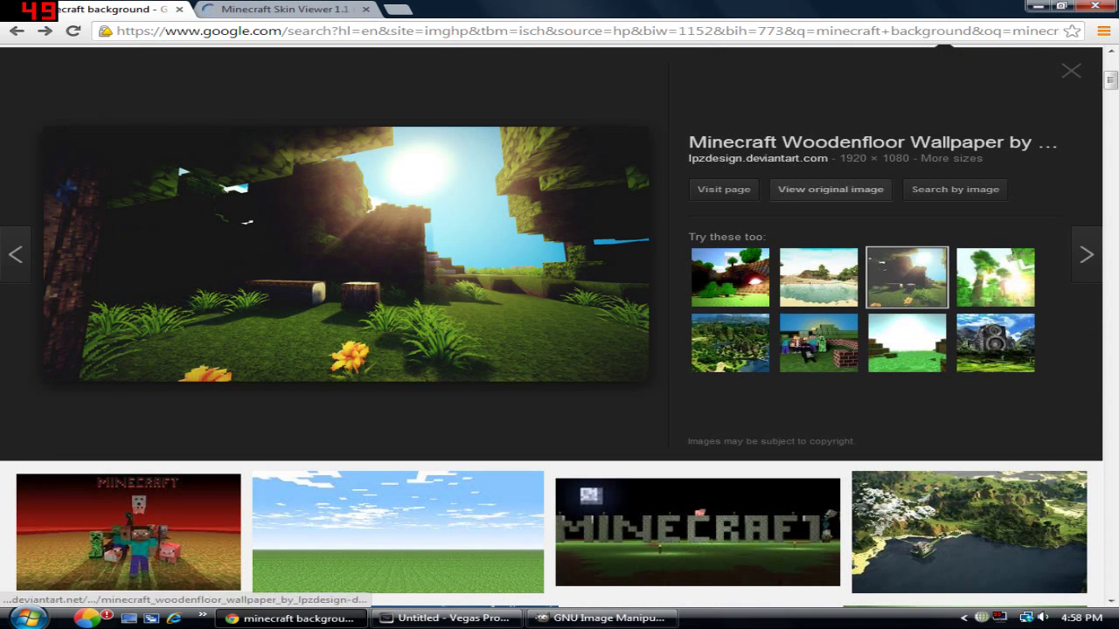
click(830, 189)
Save the wallpaper as the JPEG minecraft_woodenfloor_wallpaper_by_lpzdesign-d5phzax in the Downloads folder.
right_click(494, 267)
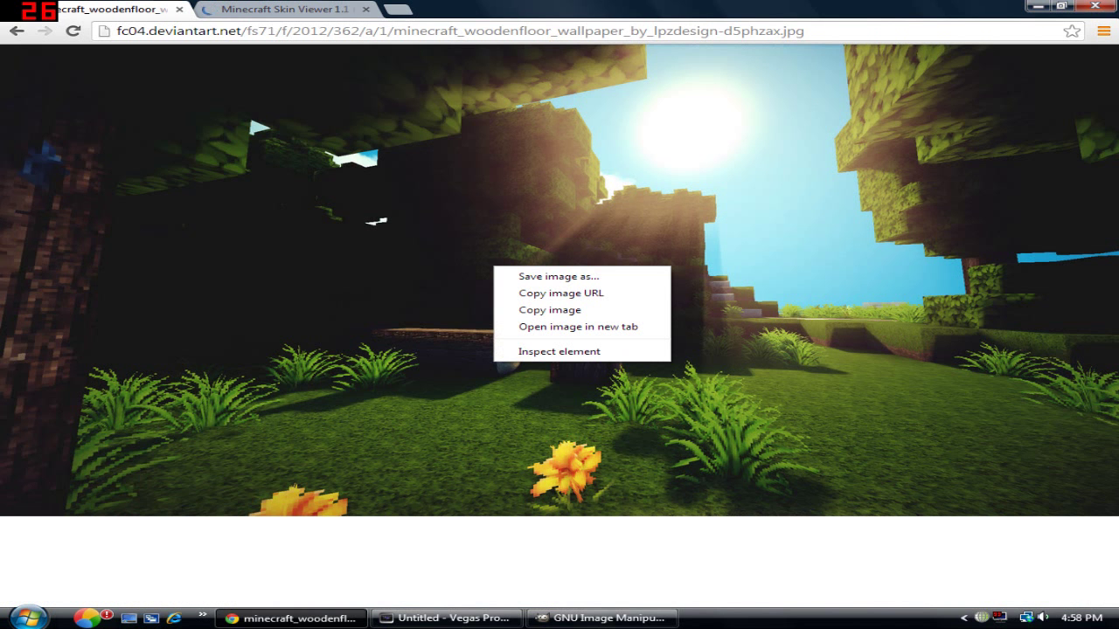
click(558, 276)
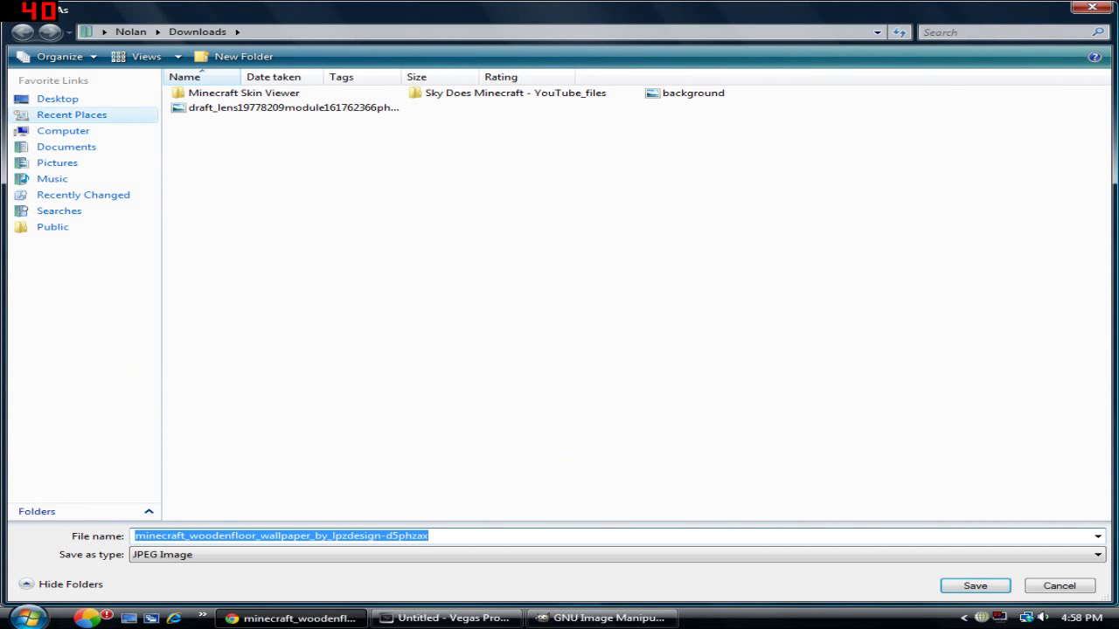
click(57, 99)
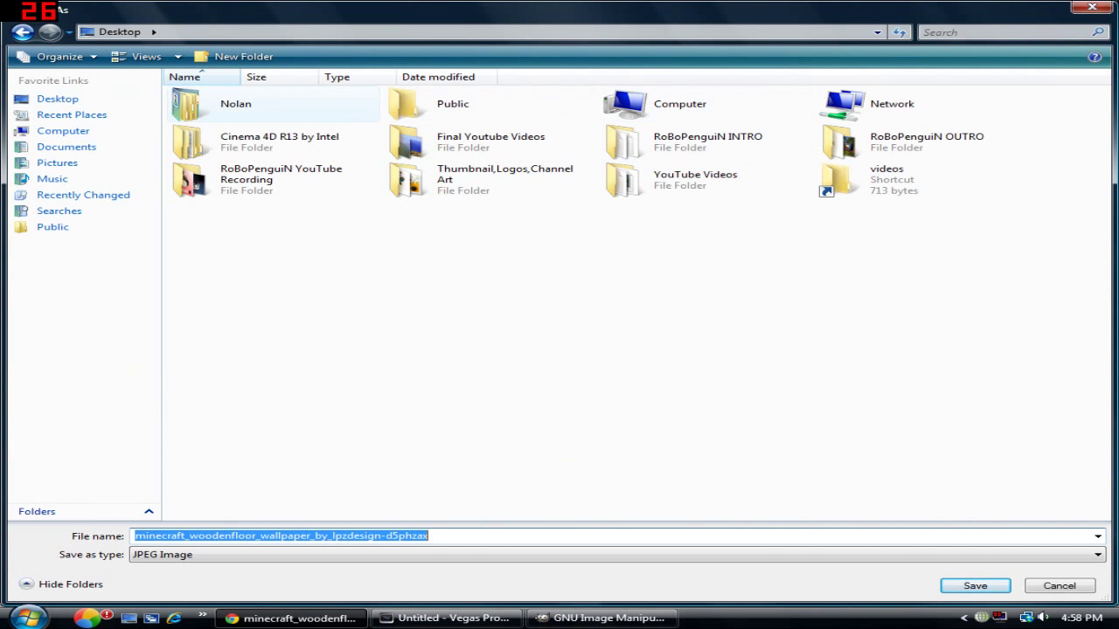
double_click(203, 103)
double_click(455, 141)
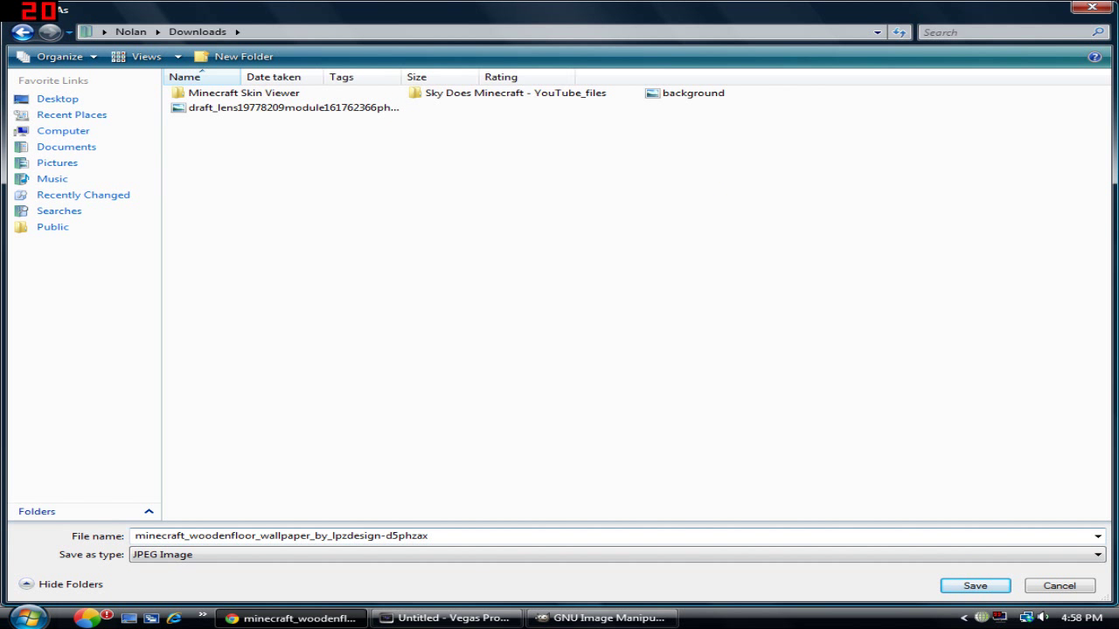
key(Return)
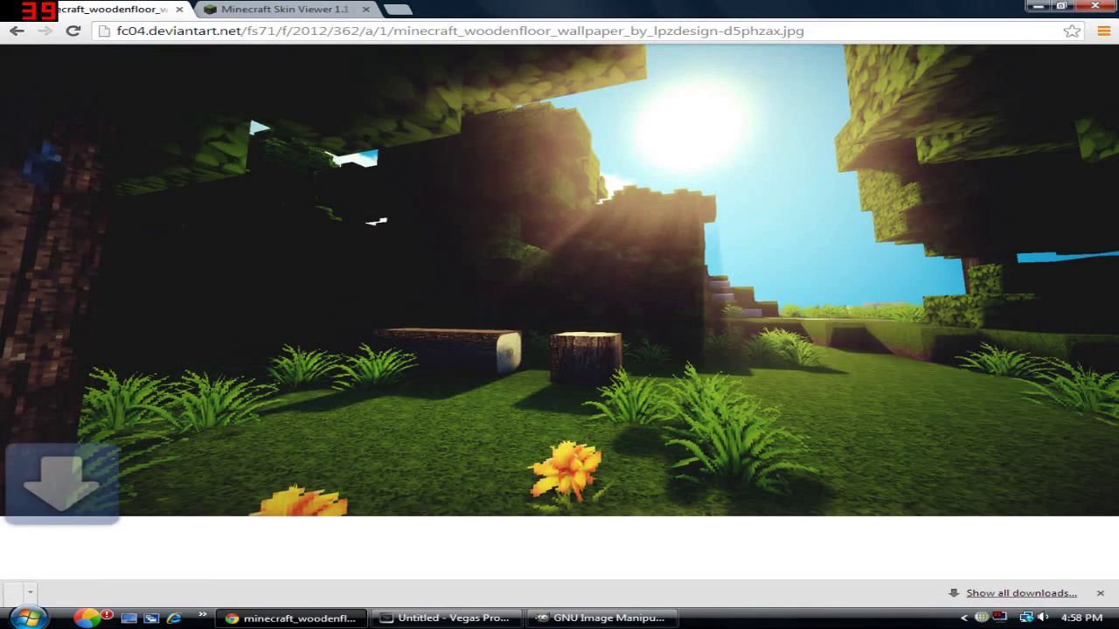
Launch Minecraft Skin Viewer from the desktop and load the skin of the prefilled username.
key(super+d)
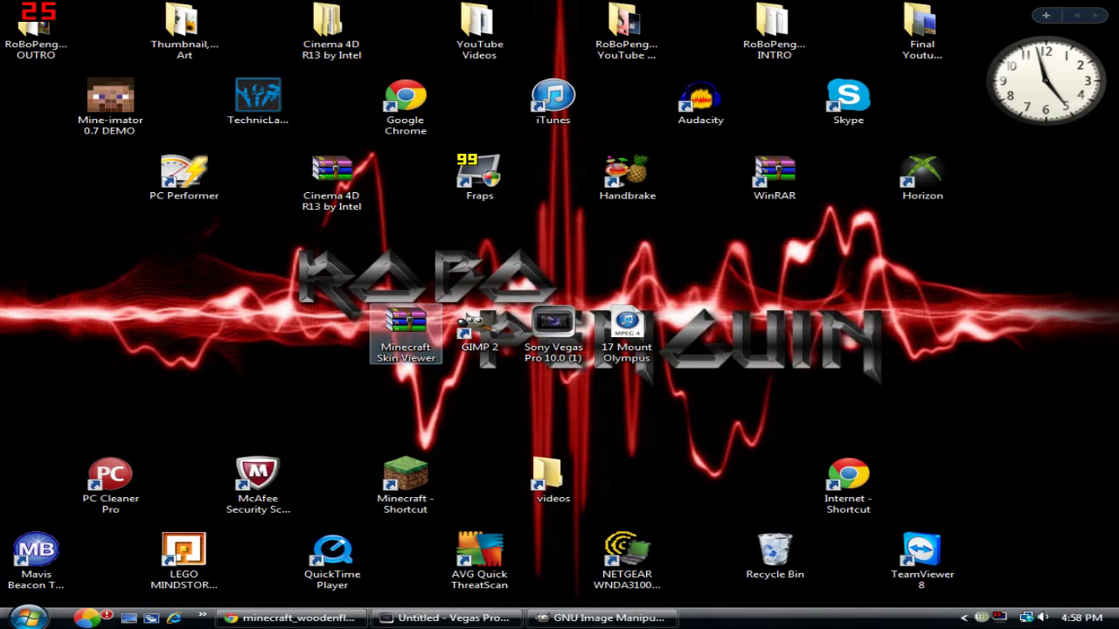
double_click(406, 335)
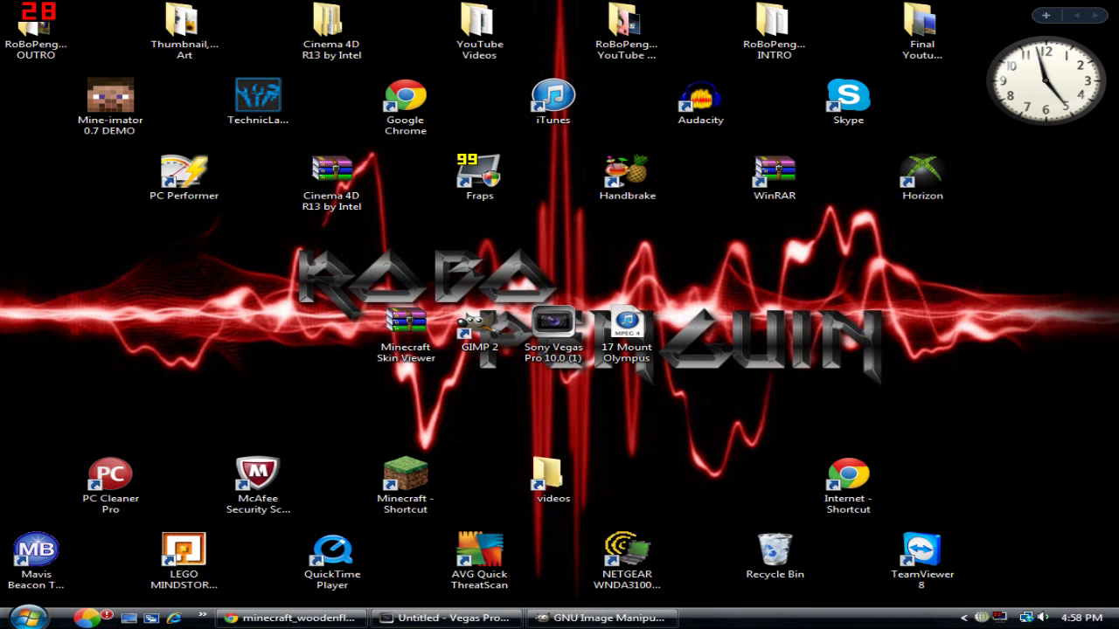
click(298, 312)
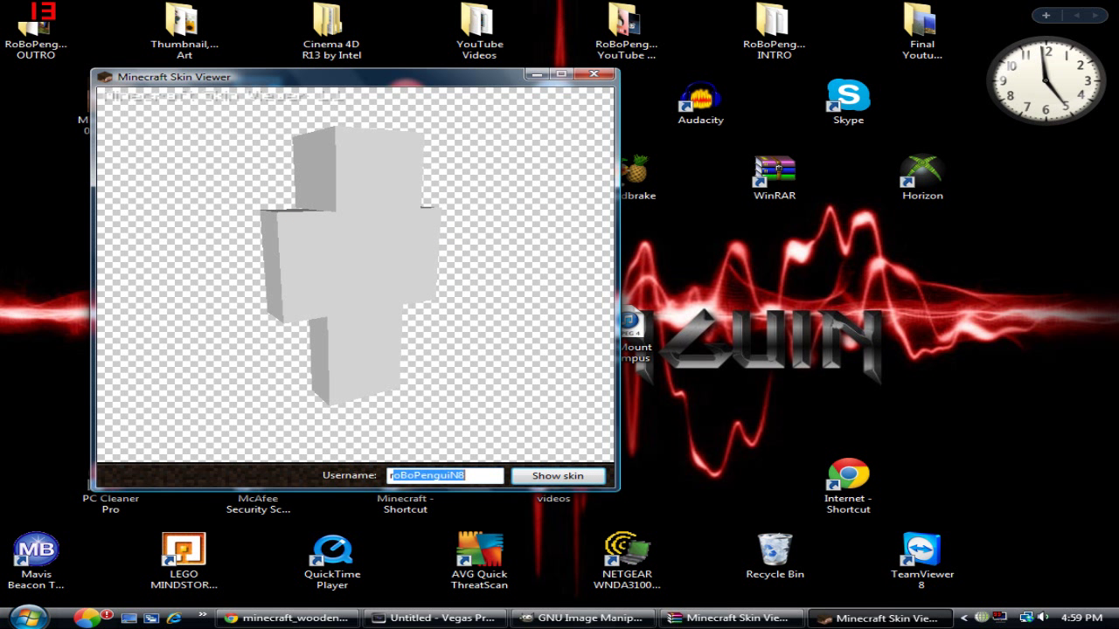
key(Return)
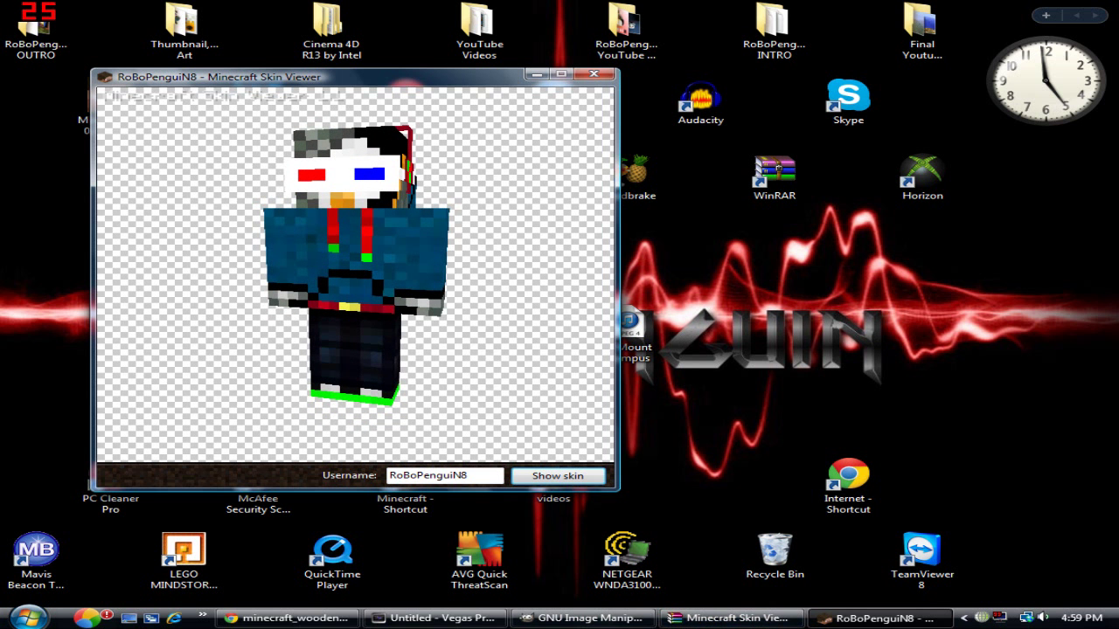
Switch to GIMP and create a new image 1280 px wide and 720 px high.
click(583, 618)
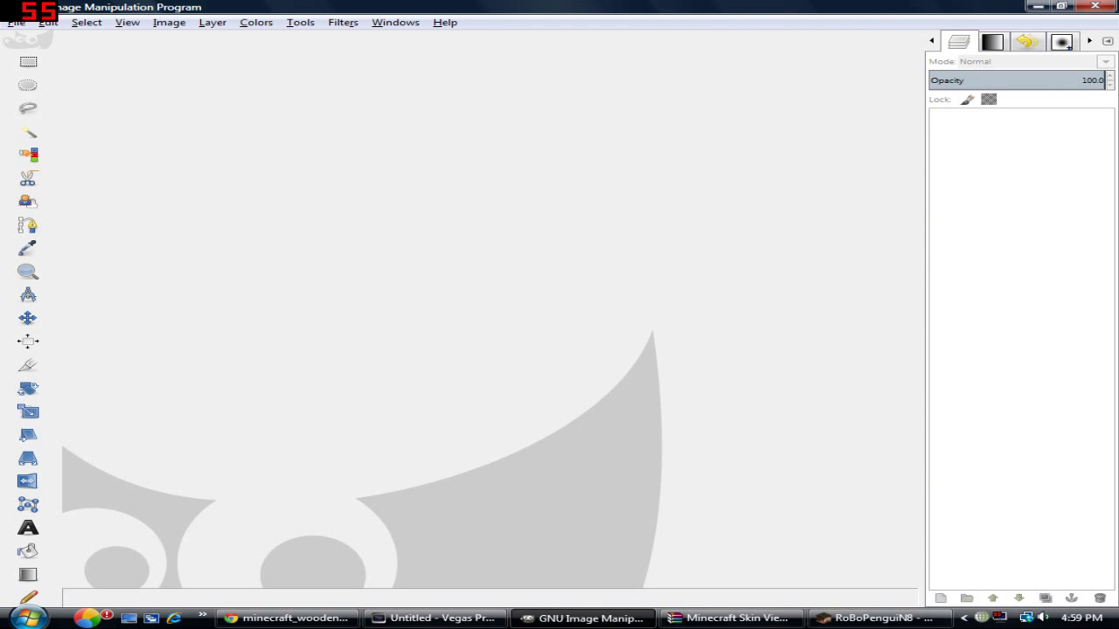
click(15, 22)
click(27, 39)
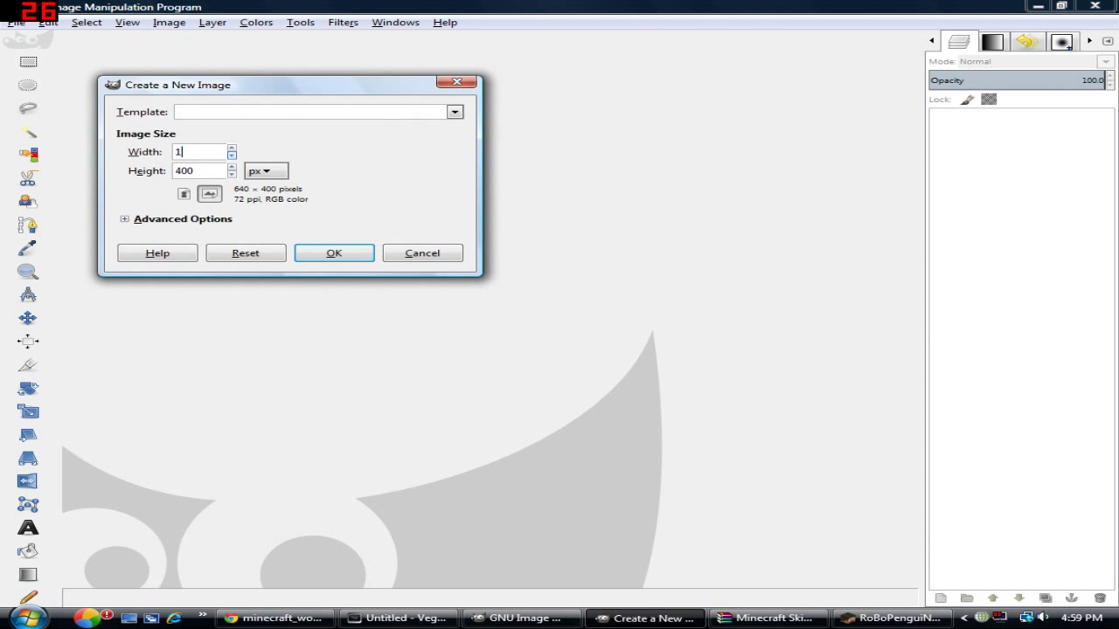
key(Tab)
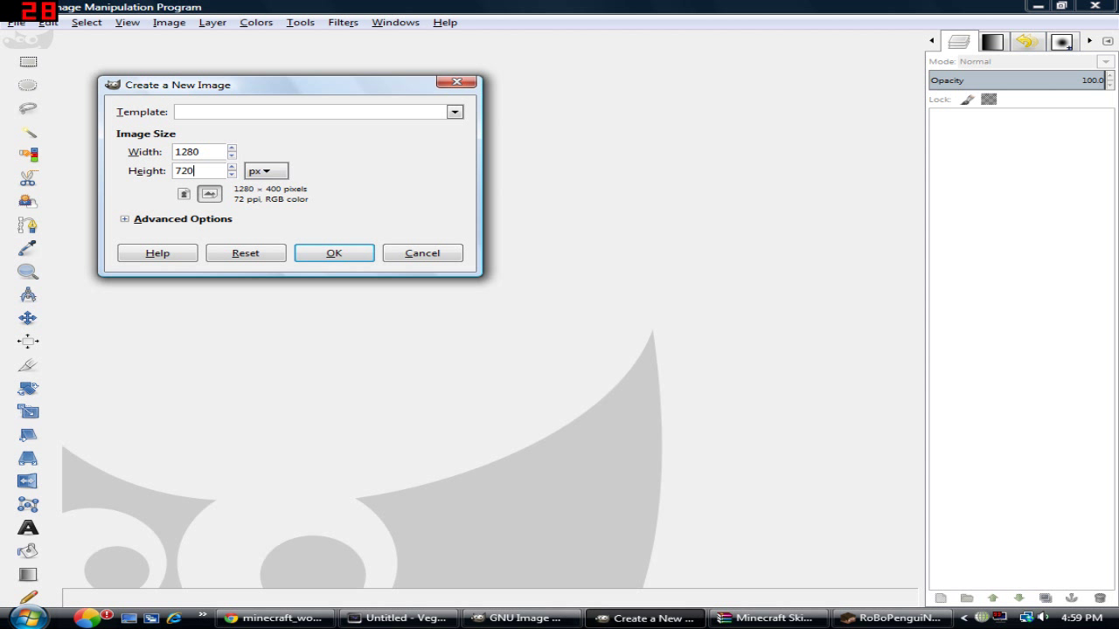
key(Return)
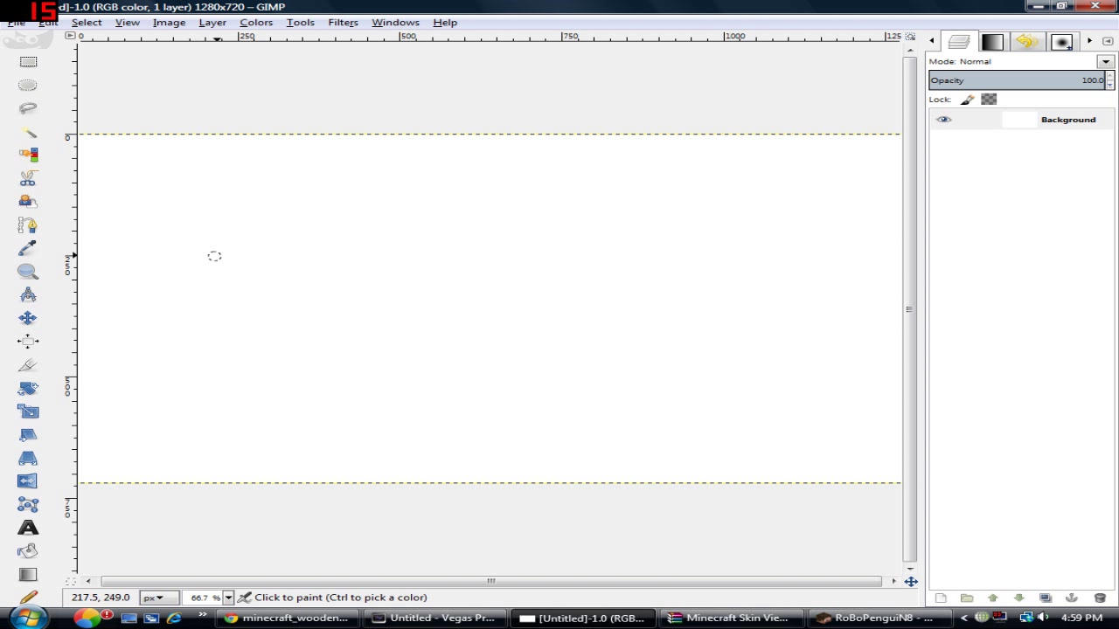
Add the downloaded Minecraft woodenfloor wallpaper to the blank image as a new layer.
key(minus)
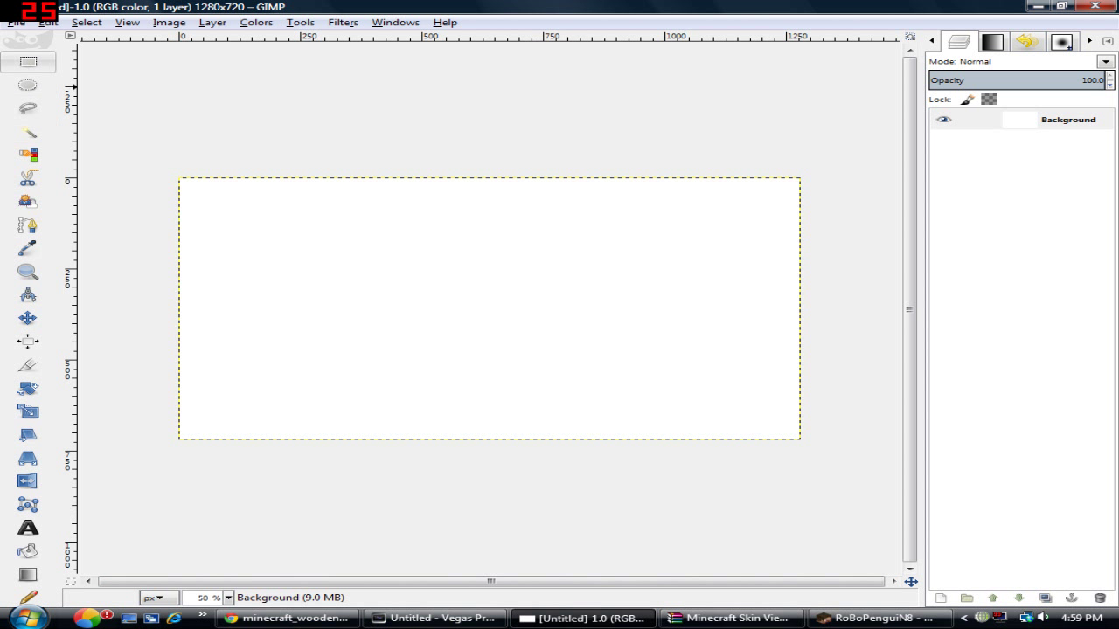
click(16, 22)
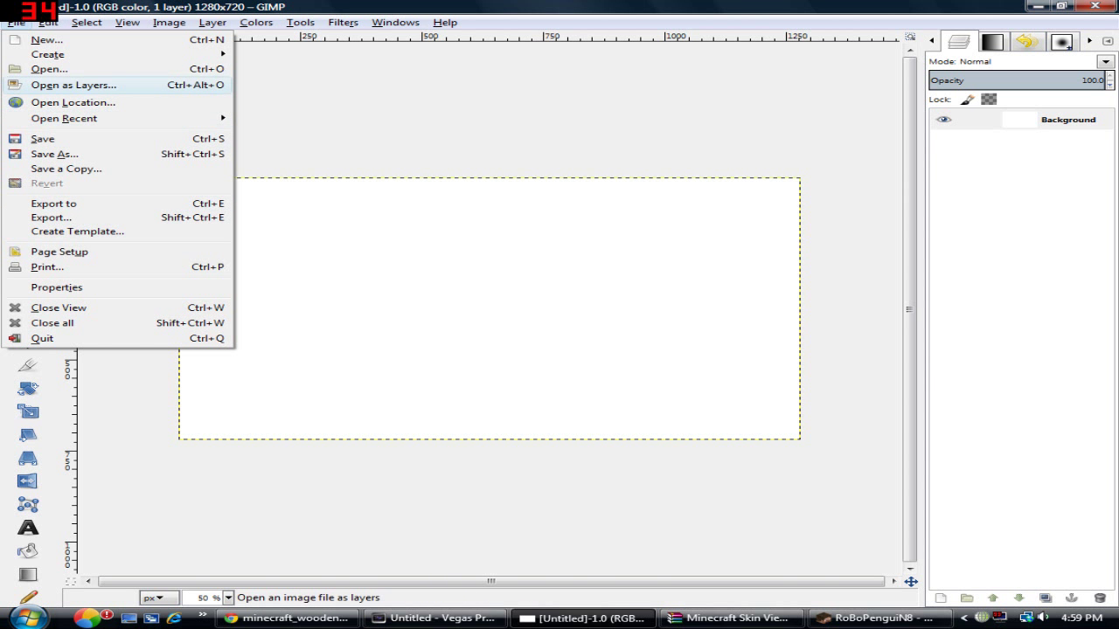
click(73, 84)
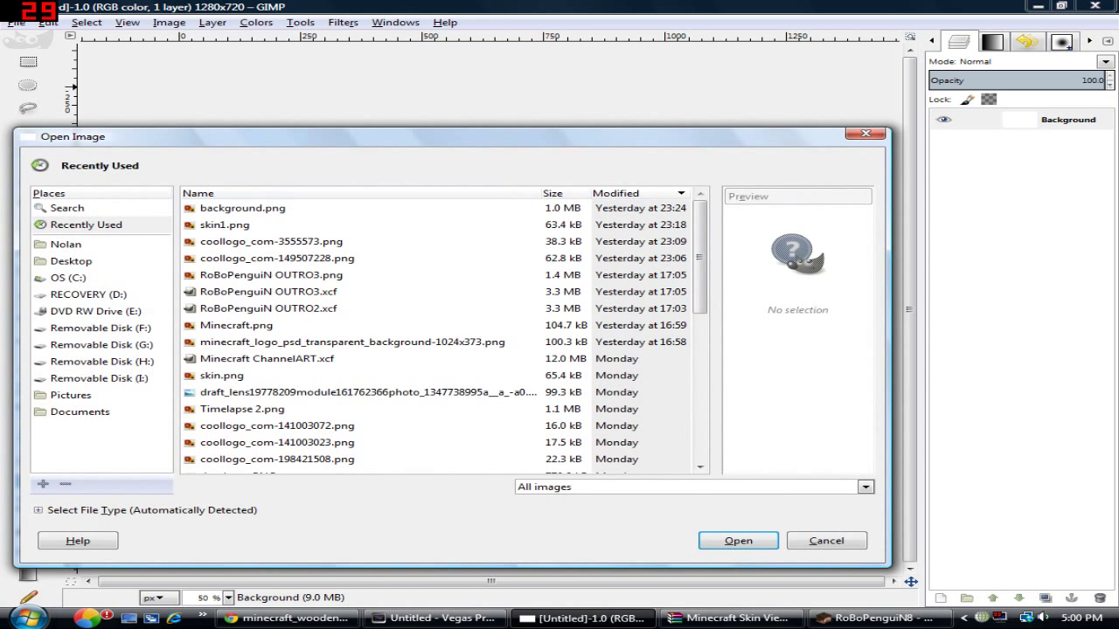
click(738, 540)
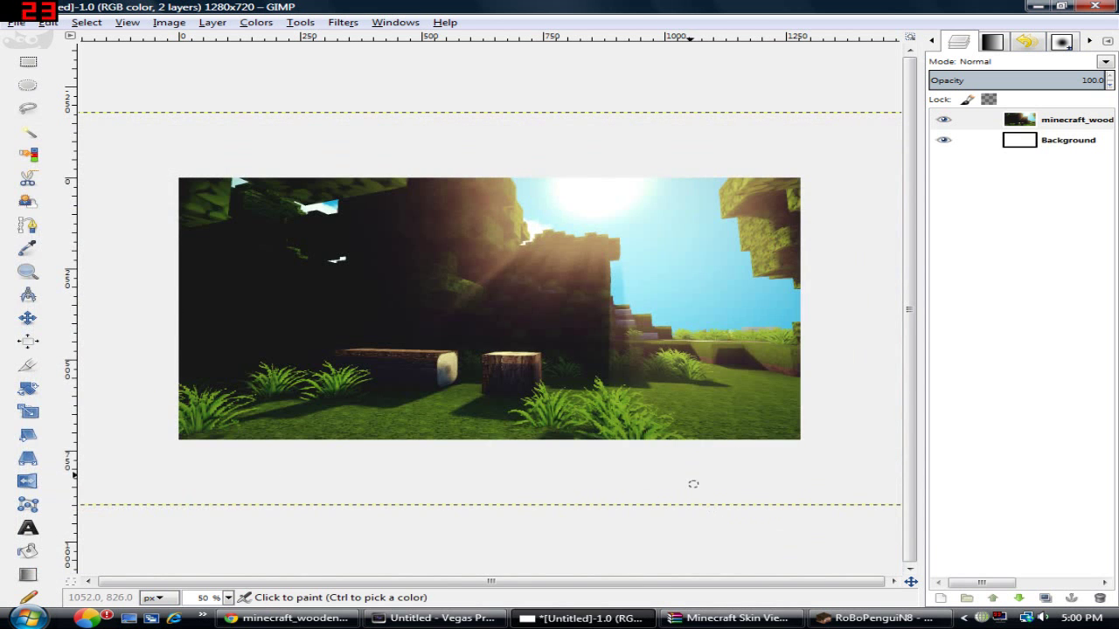
Scale the wallpaper layer proportionally to a width of 1280 px to fit the canvas.
key(minus)
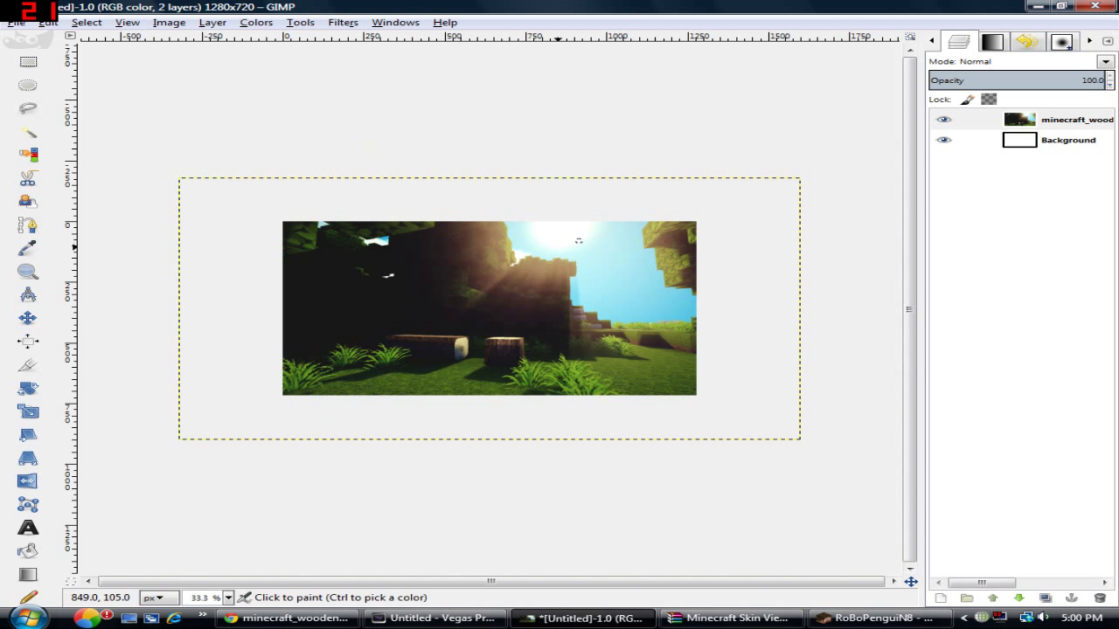
right_click(1039, 124)
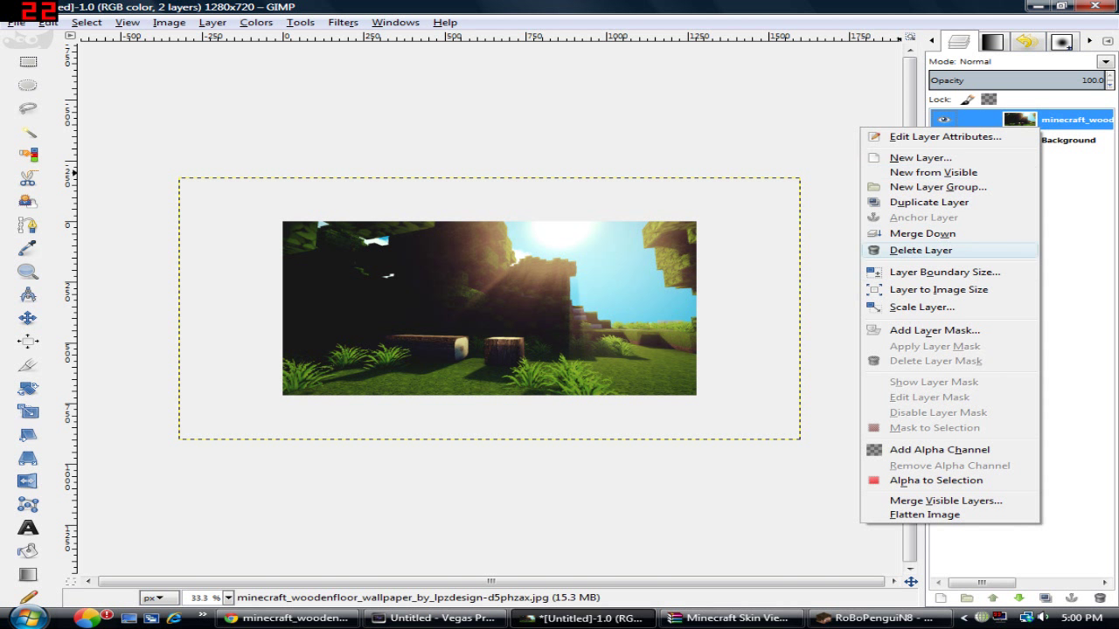
click(922, 306)
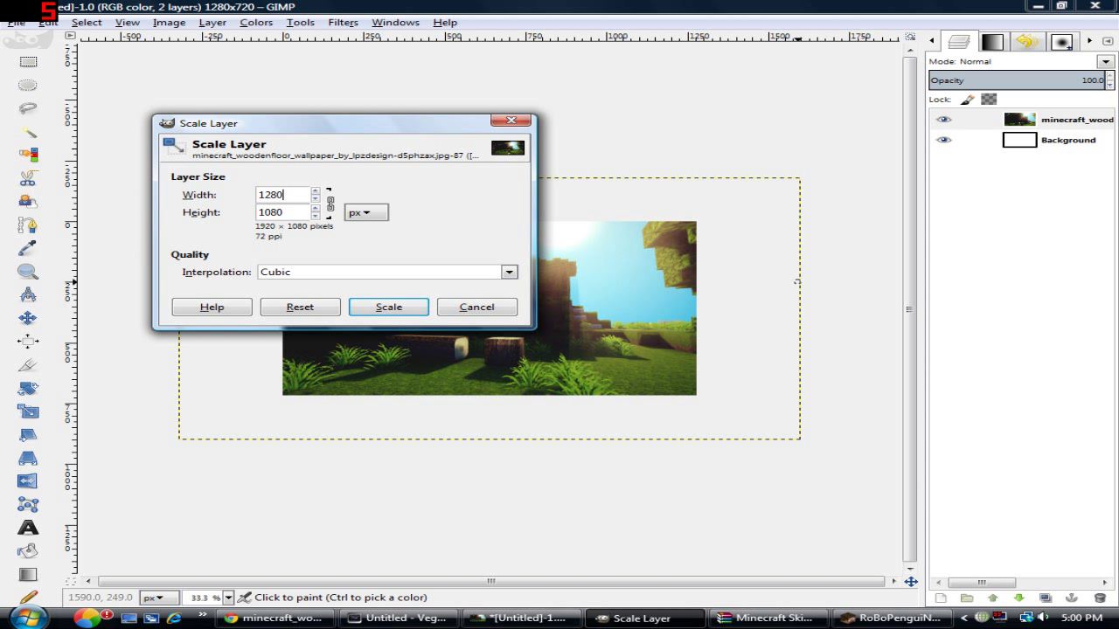
text(1280)
key(Return)
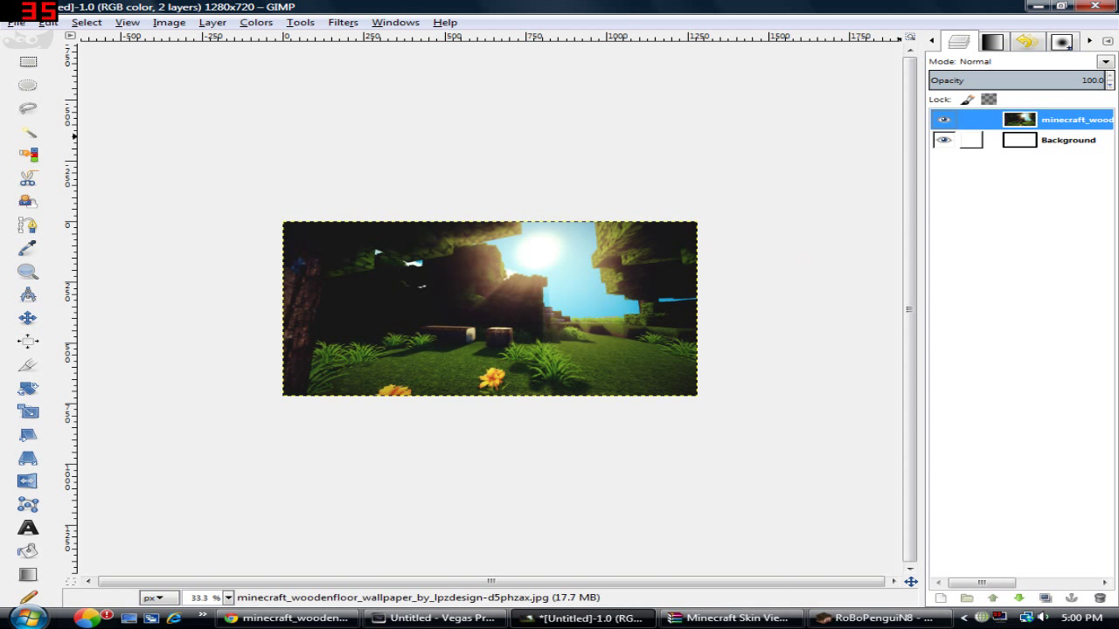
click(1067, 139)
click(1067, 120)
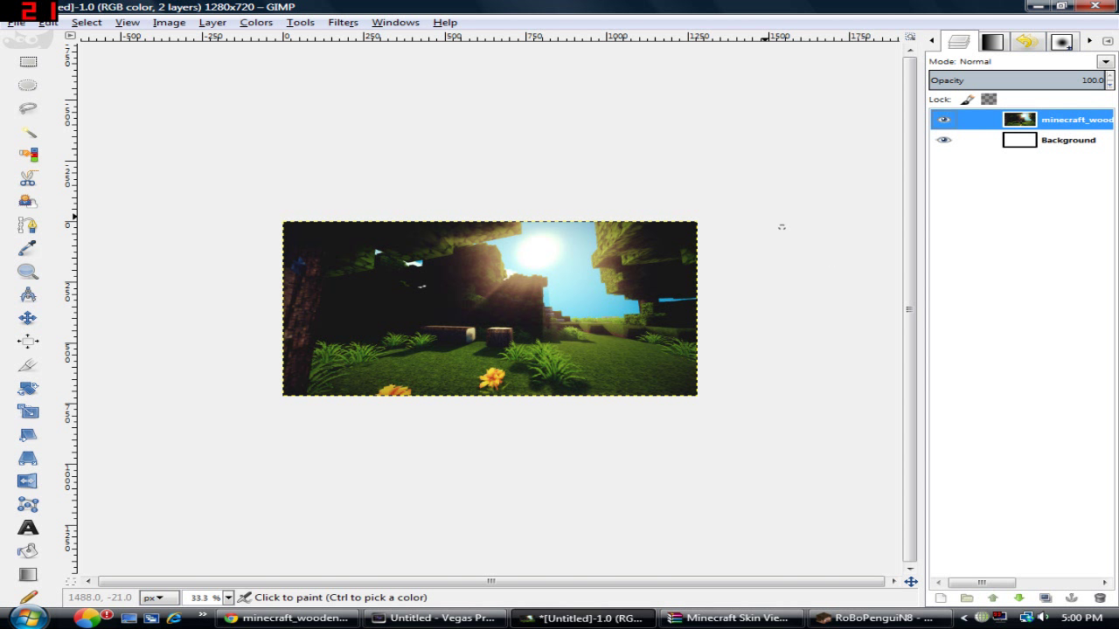
click(28, 272)
click(123, 239)
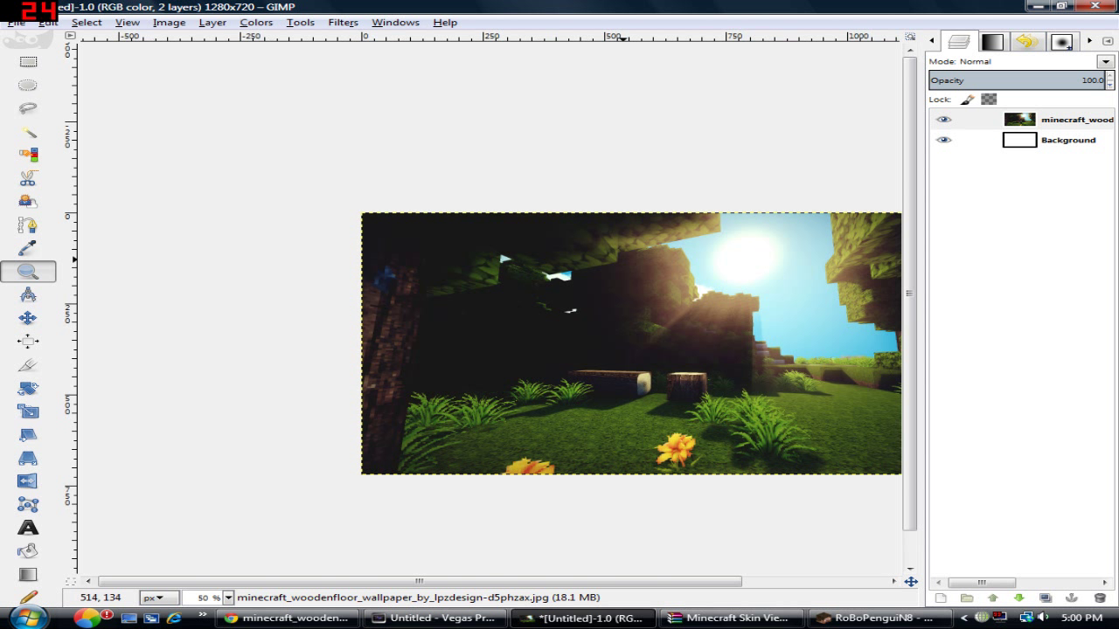
drag(626, 581, 770, 581)
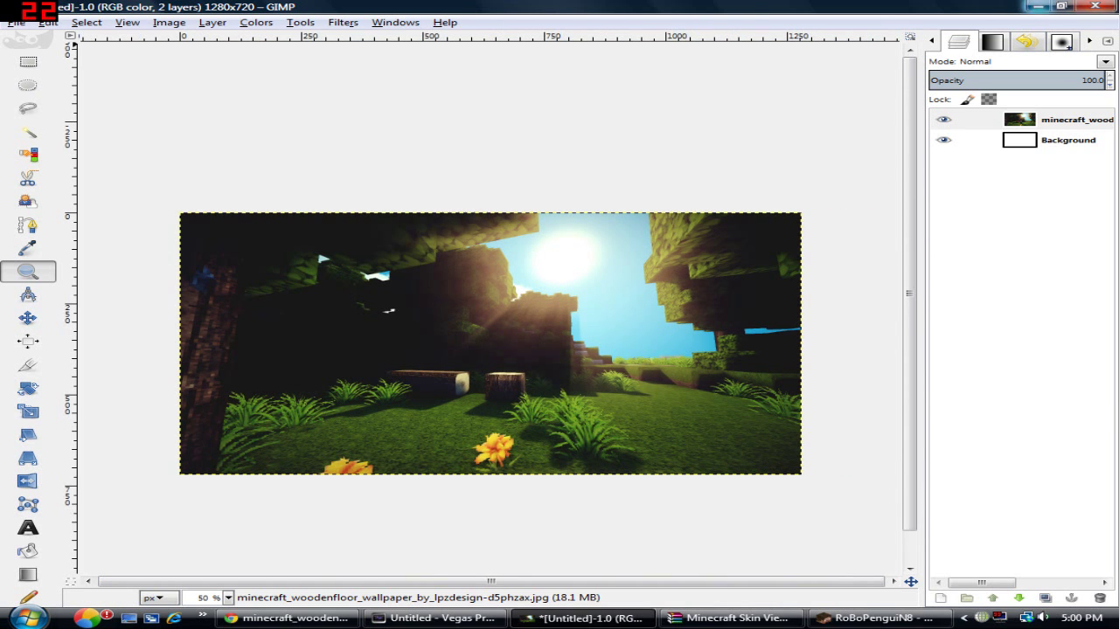
Minimize GIMP and save the posed skin from Minecraft Skin Viewer as the image robopenguinskin1.png.
click(1038, 6)
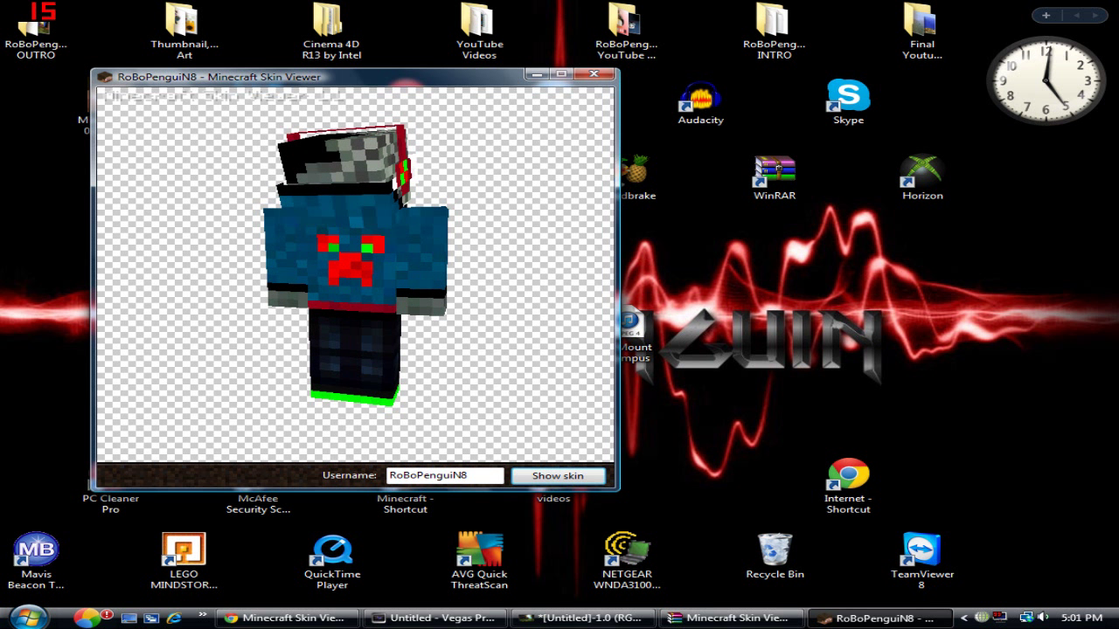
right_click(429, 239)
mouse_move(493, 281)
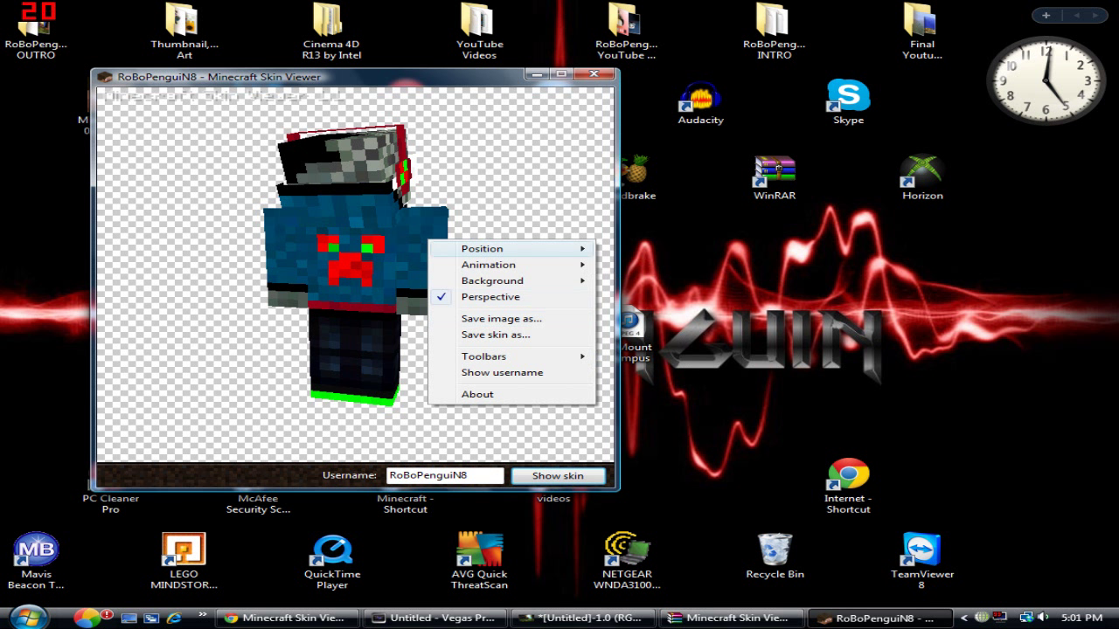
click(501, 318)
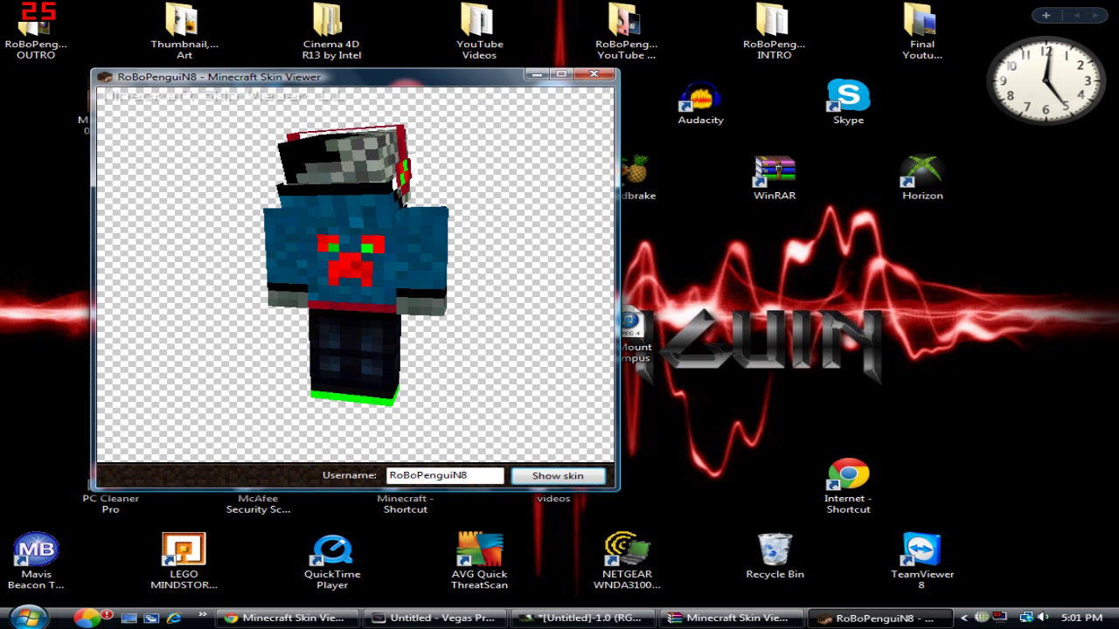
Switch back to GIMP and add robopenguinskin1.png from the Thumbnail,Logos,Channel Art folder as a new layer.
click(583, 618)
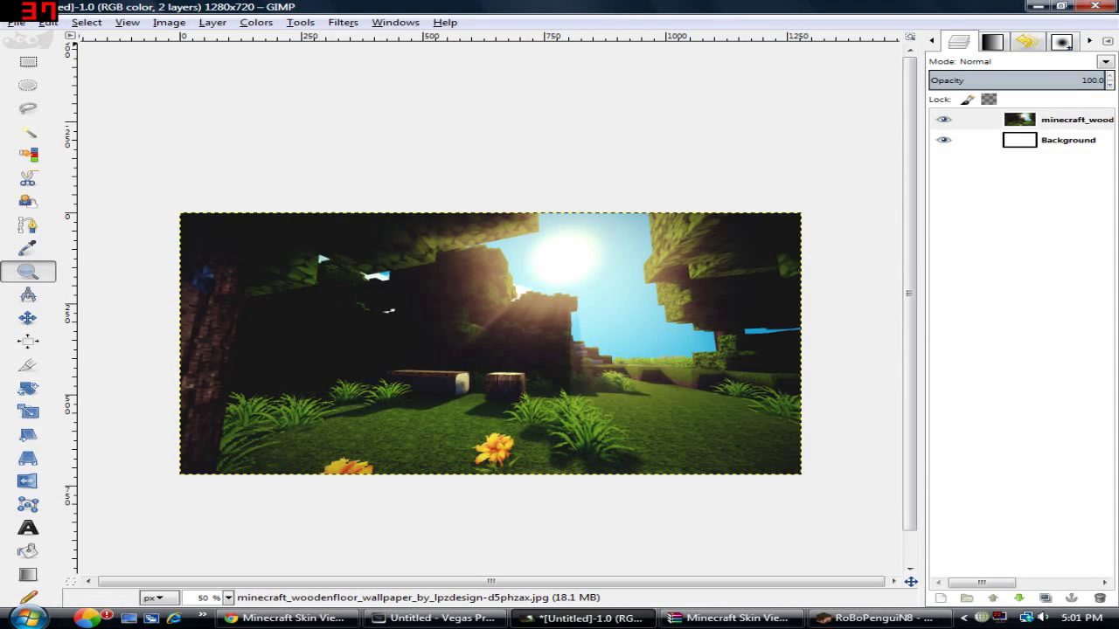
click(16, 21)
click(40, 68)
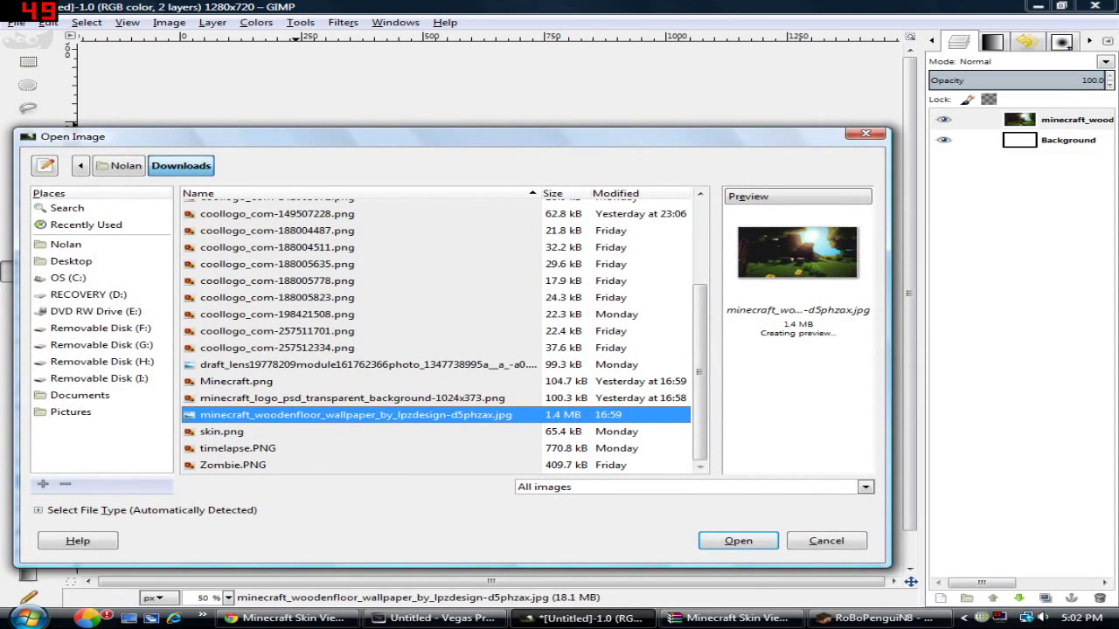
click(126, 166)
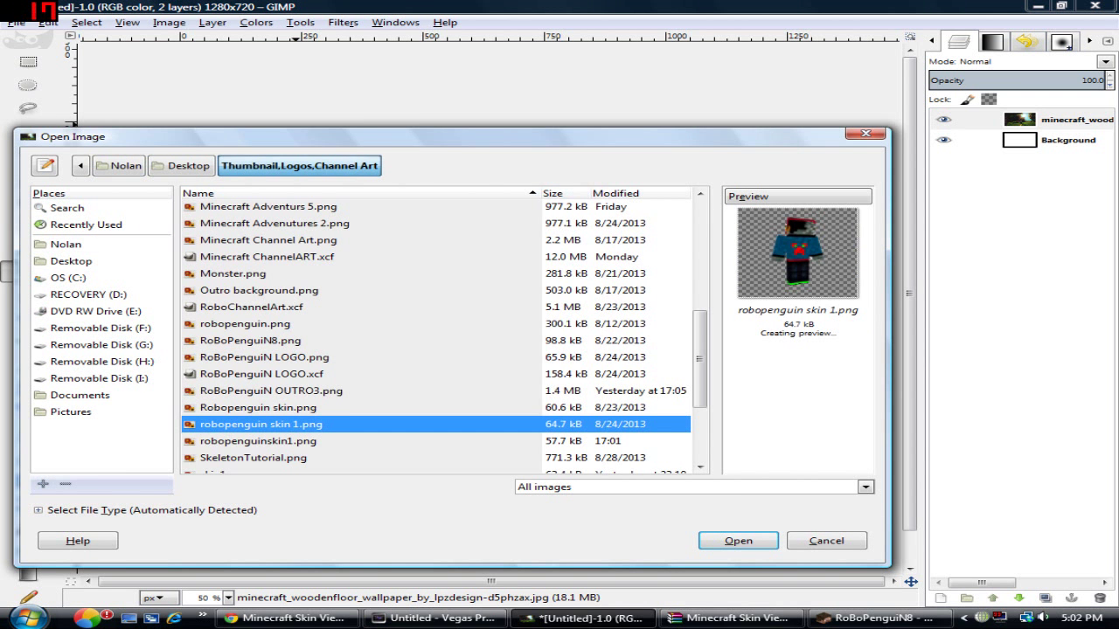
click(258, 440)
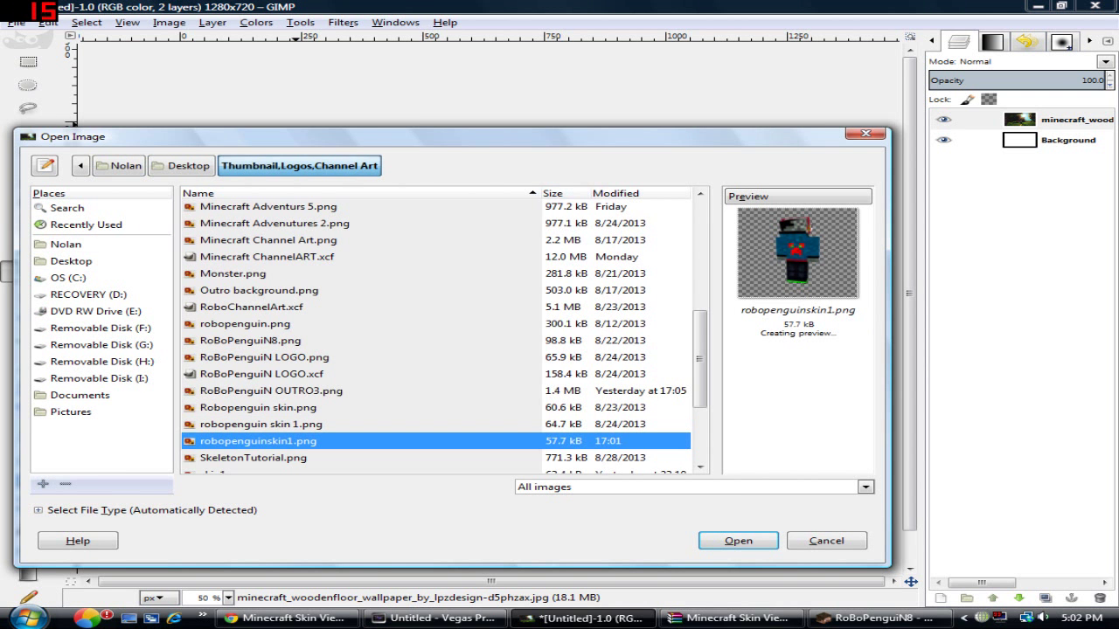
click(737, 540)
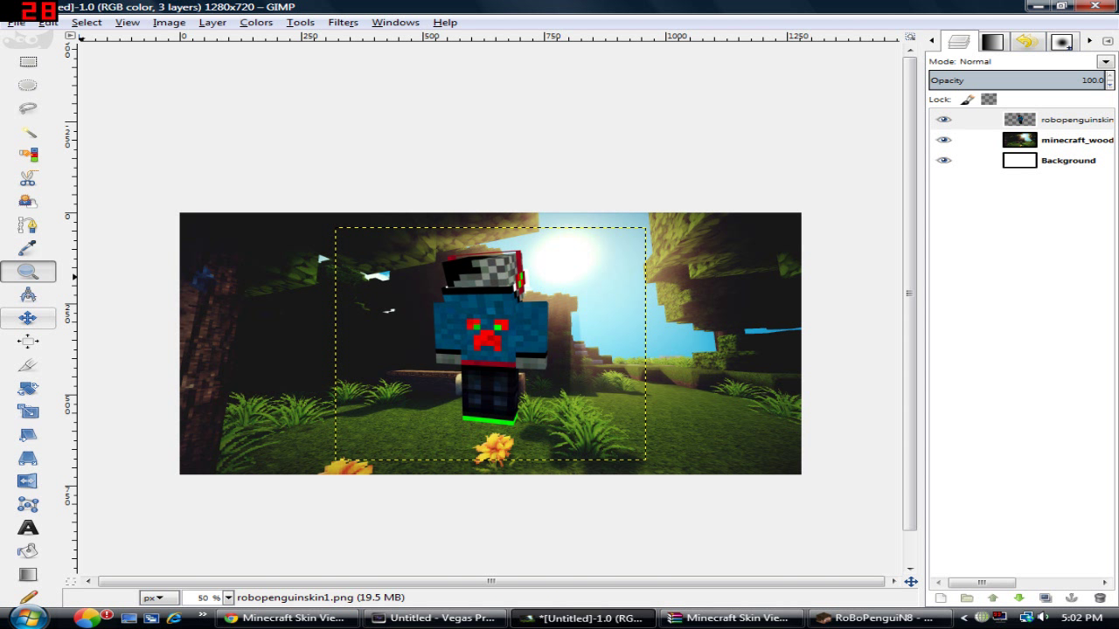
Move the skin layer down until its feet fall below the canvas edge, and make the wallpaper layer active.
click(28, 318)
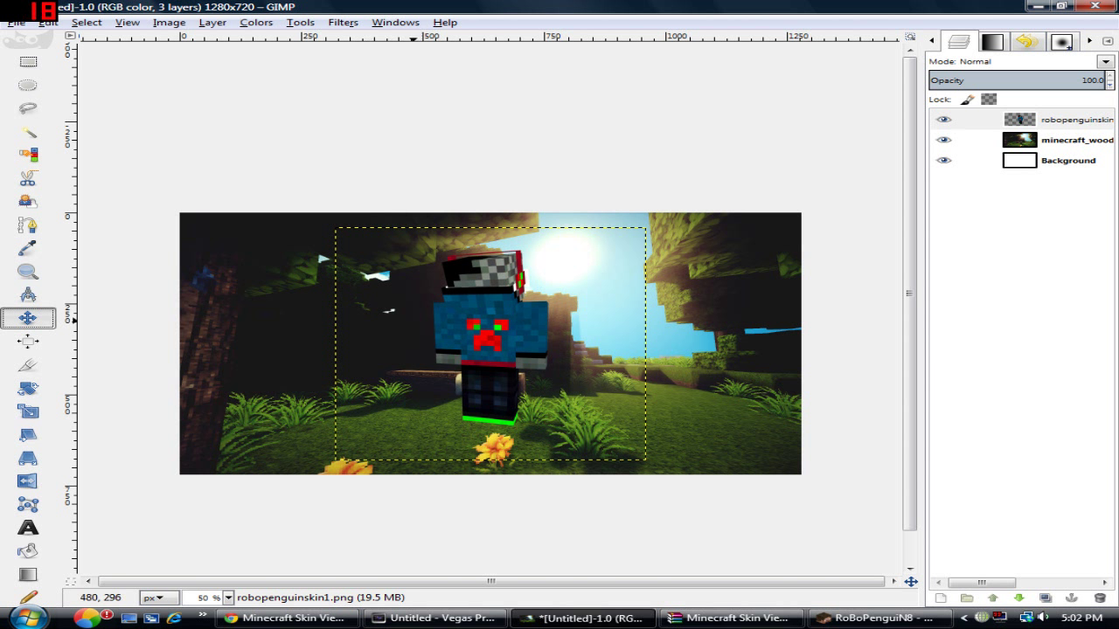
drag(490, 341, 496, 404)
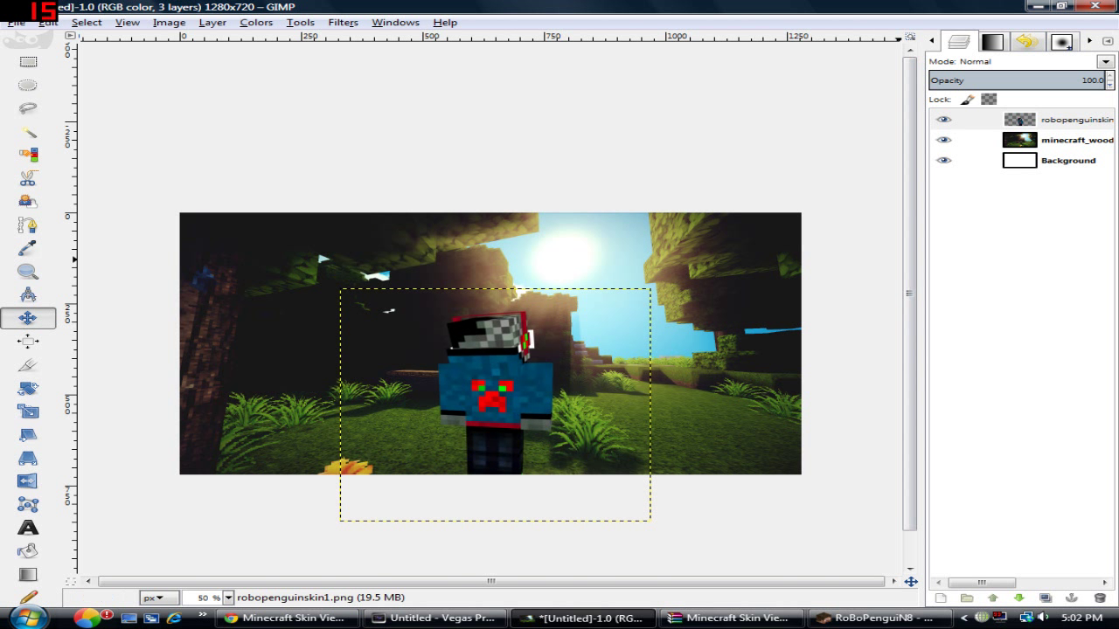
click(1058, 140)
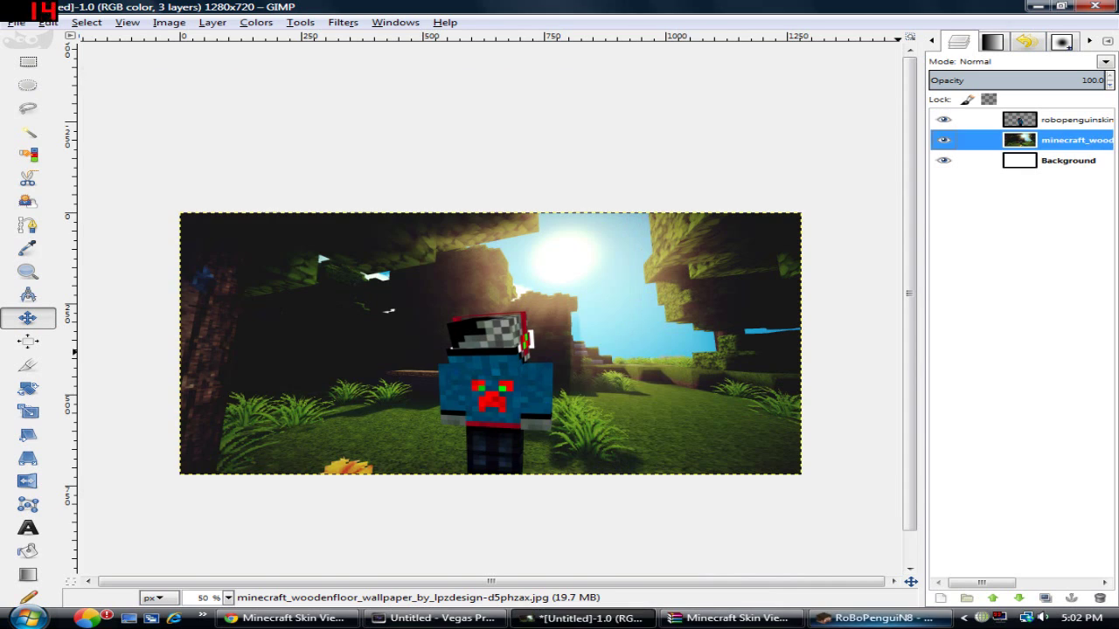
Switch to Chrome, return to the Google Images results, and search for "minecraft transparent".
click(288, 618)
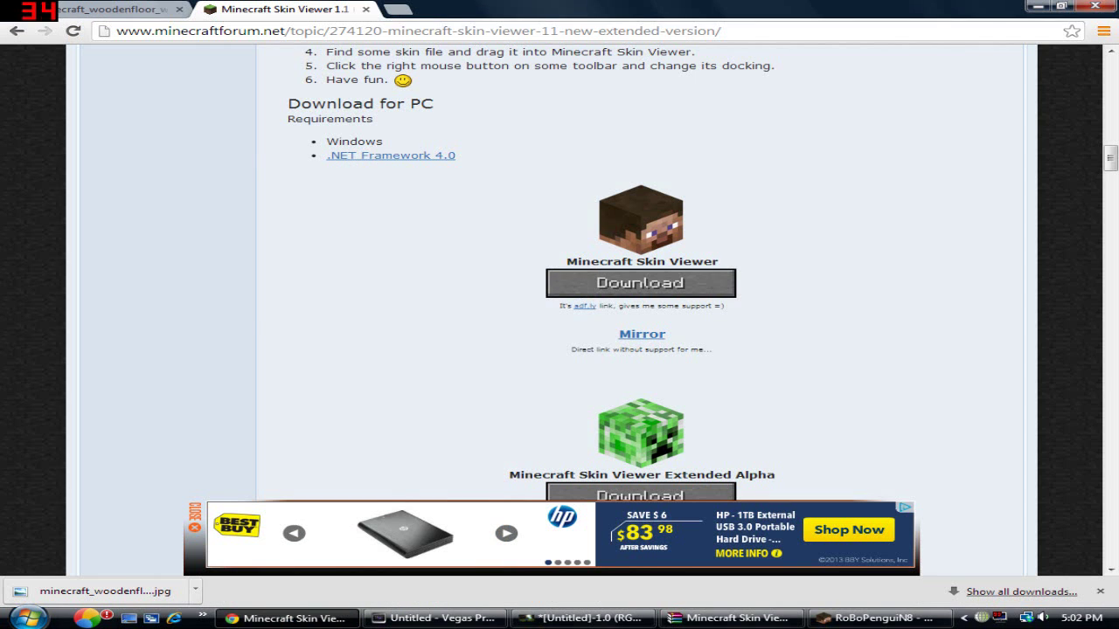
click(131, 10)
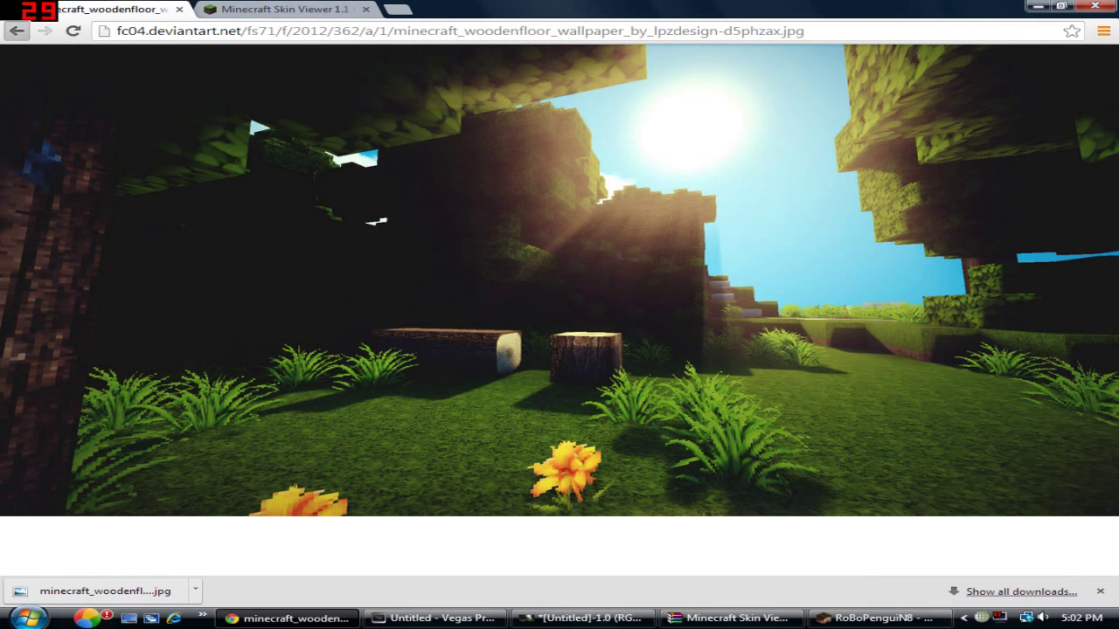
key(alt+Left)
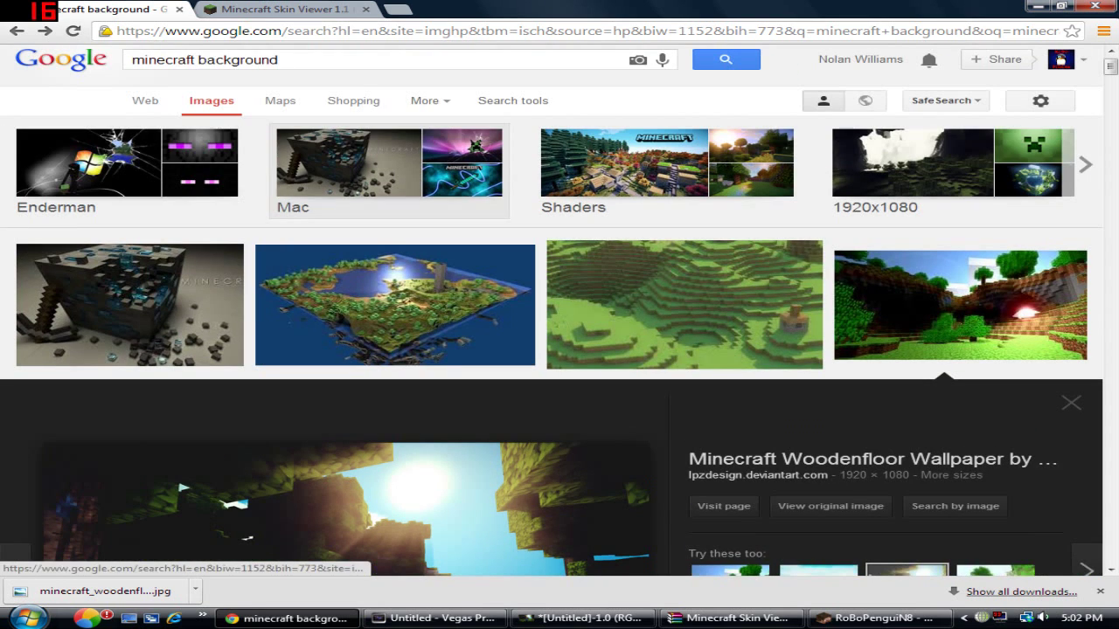
drag(278, 60, 53, 60)
text(m)
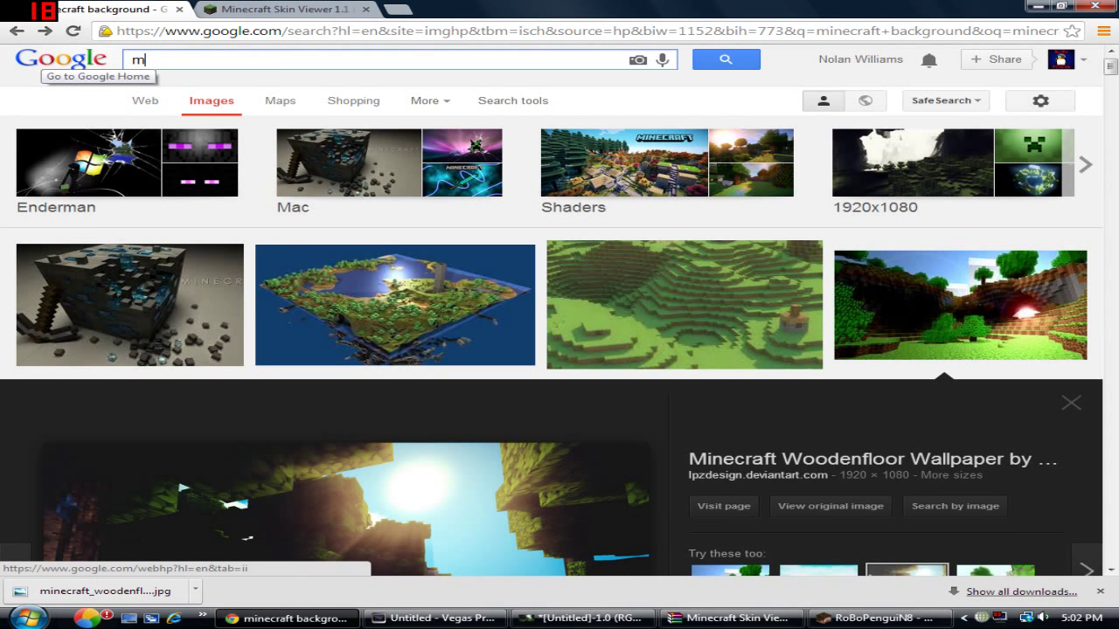
text(inecraft )
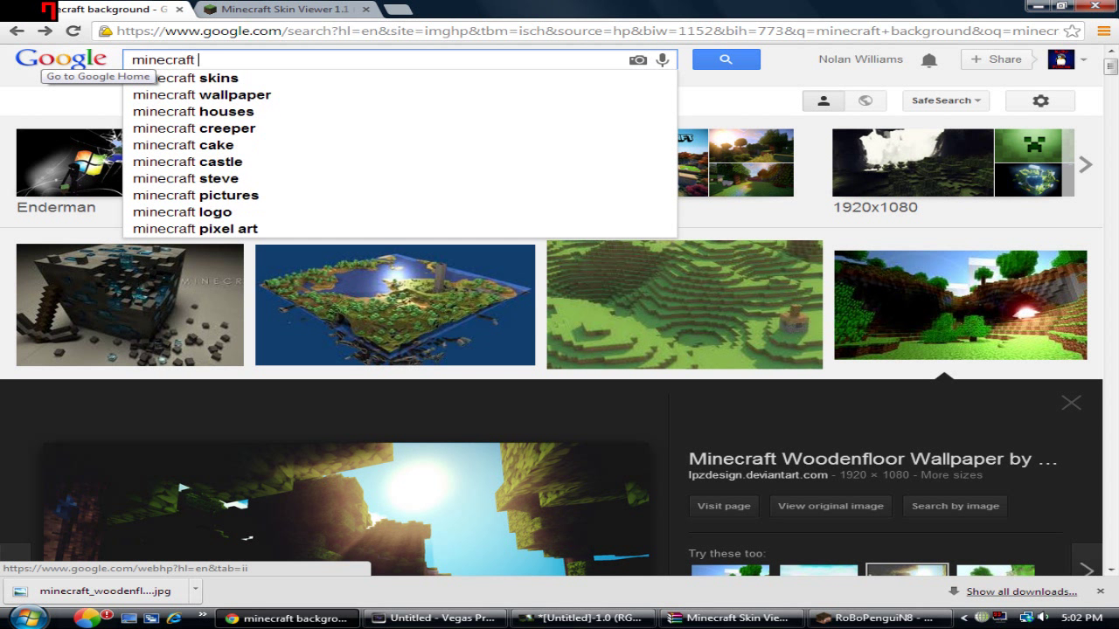
text(trans)
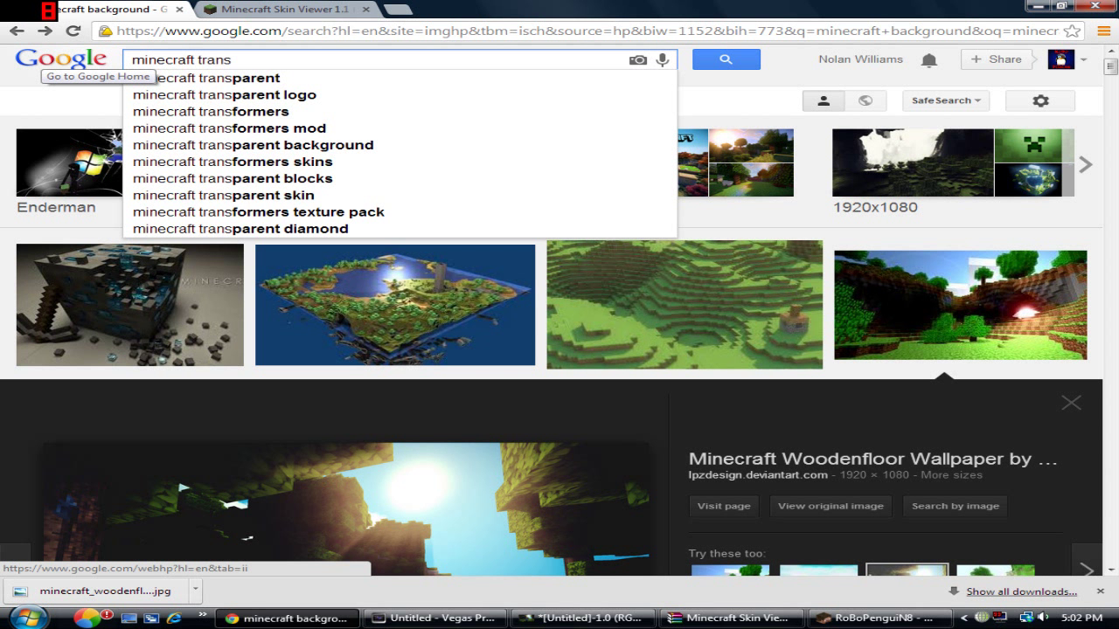
text(par)
key(BackSpace)
text(e)
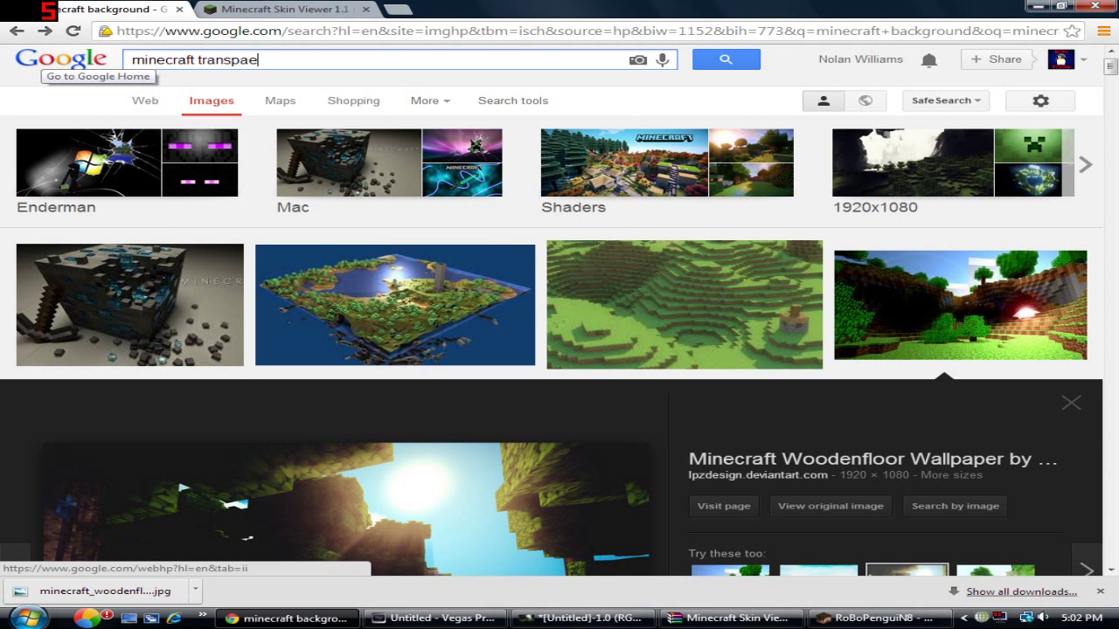
key(BackSpace)
text(rent)
key(Return)
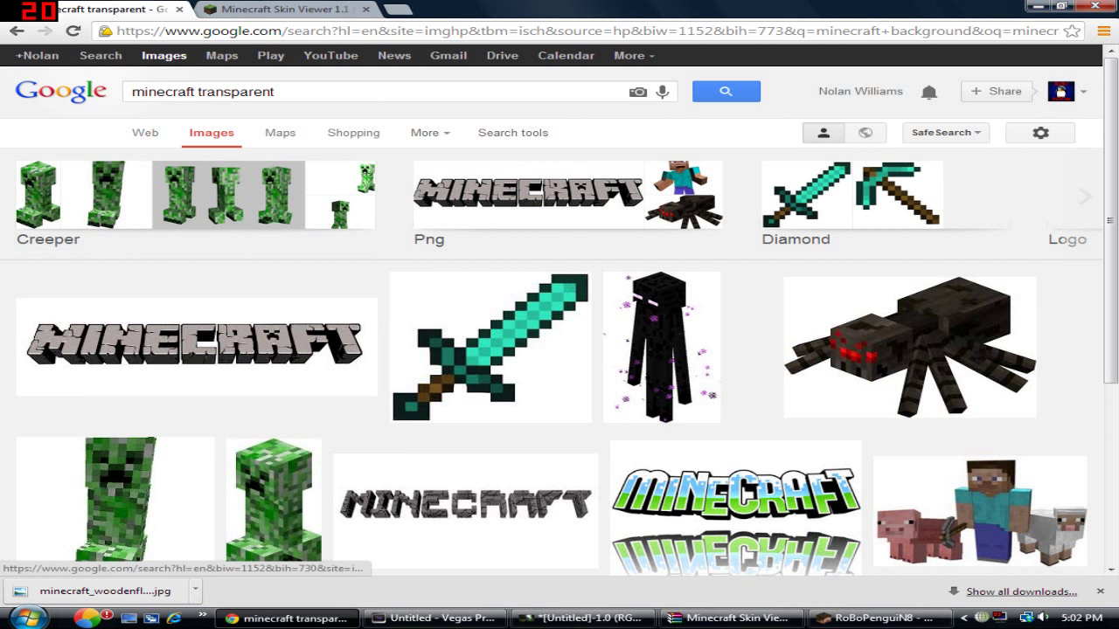
Refine the image search to "minecraft logo transparent".
click(194, 92)
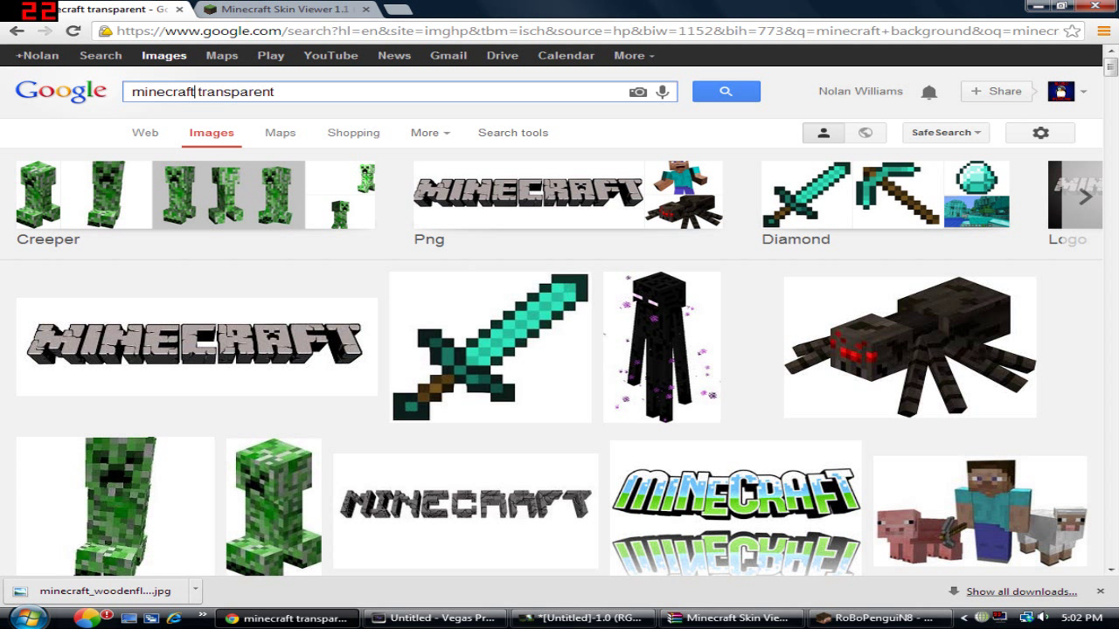
text(logo)
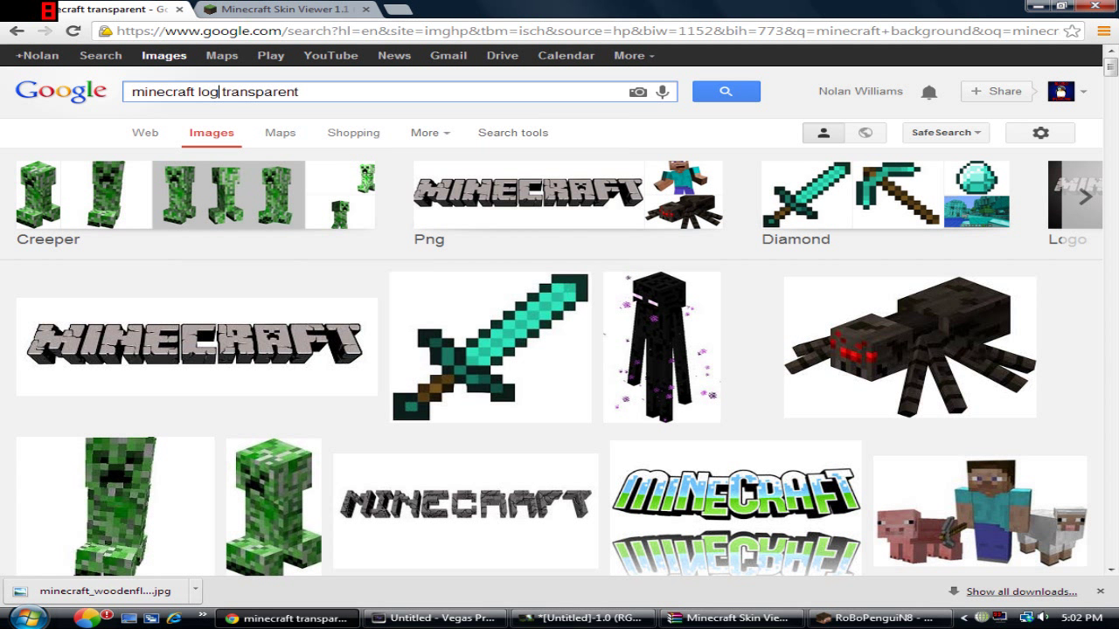
key(Return)
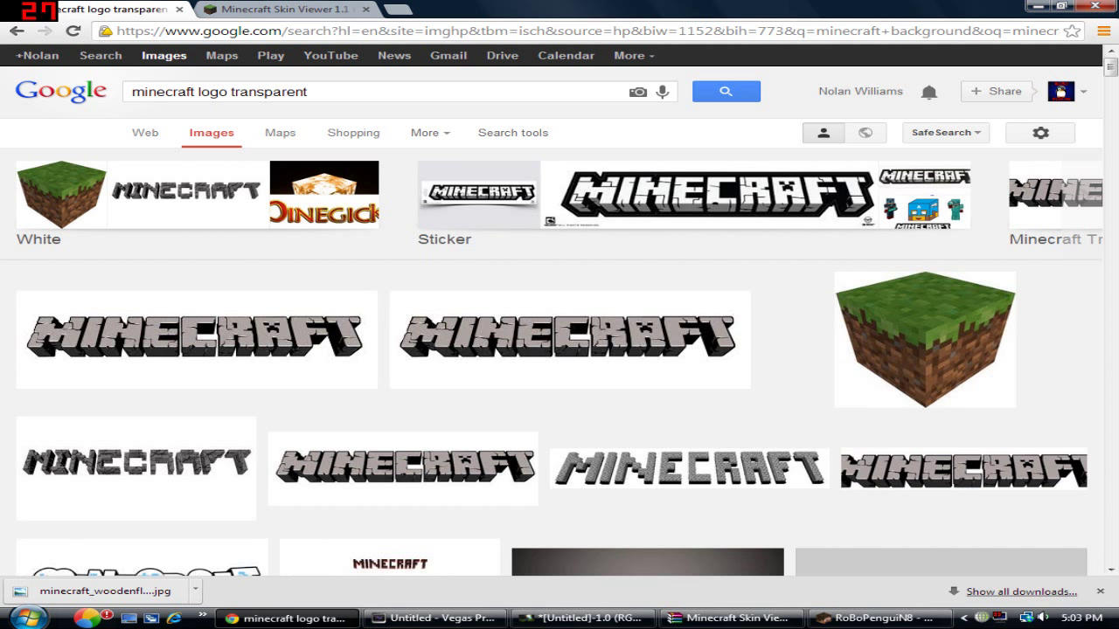
Open the original of the 1024 × 373 Minecraft logo from damnidunno.com and save it to the Downloads folder.
scroll(560, 350, down, 3)
scroll(570, 263, down, 1)
scroll(570, 262, up, 3)
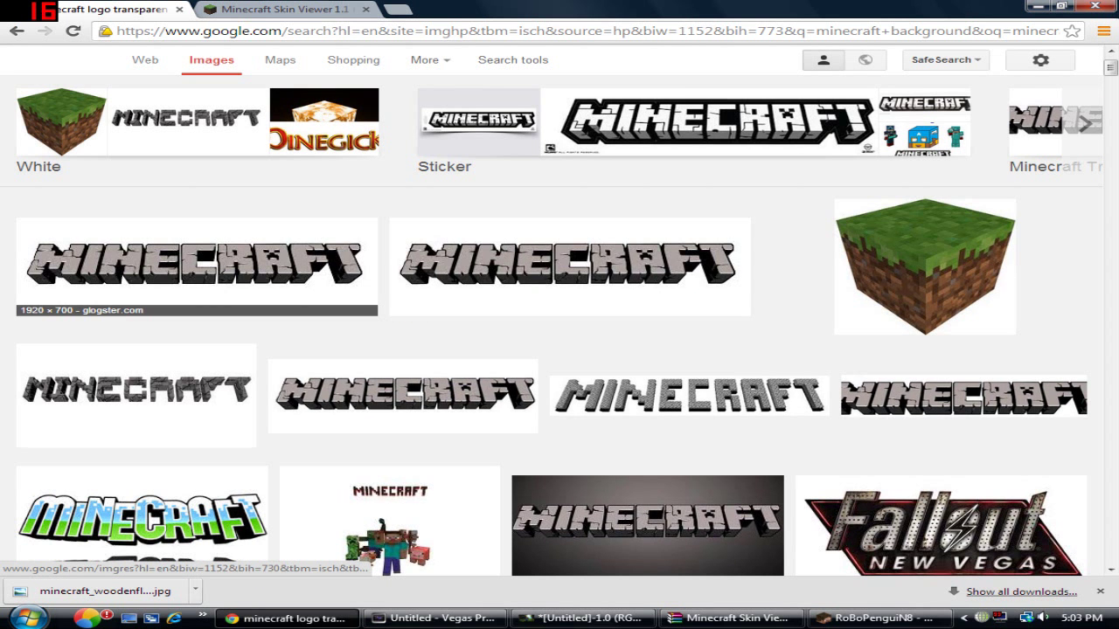
click(568, 262)
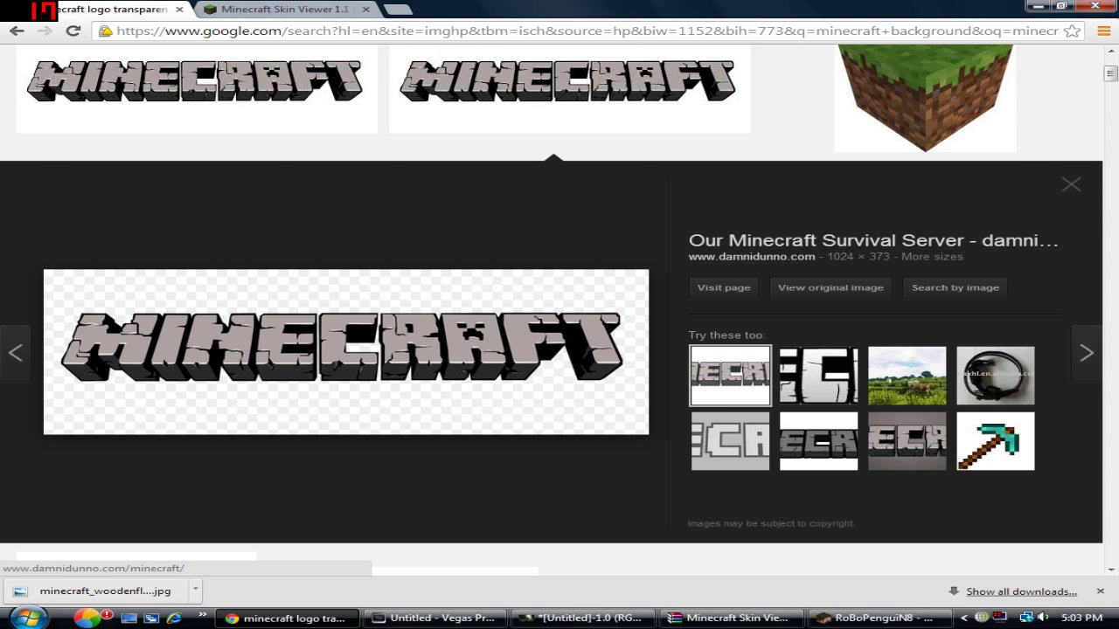
click(831, 287)
right_click(452, 227)
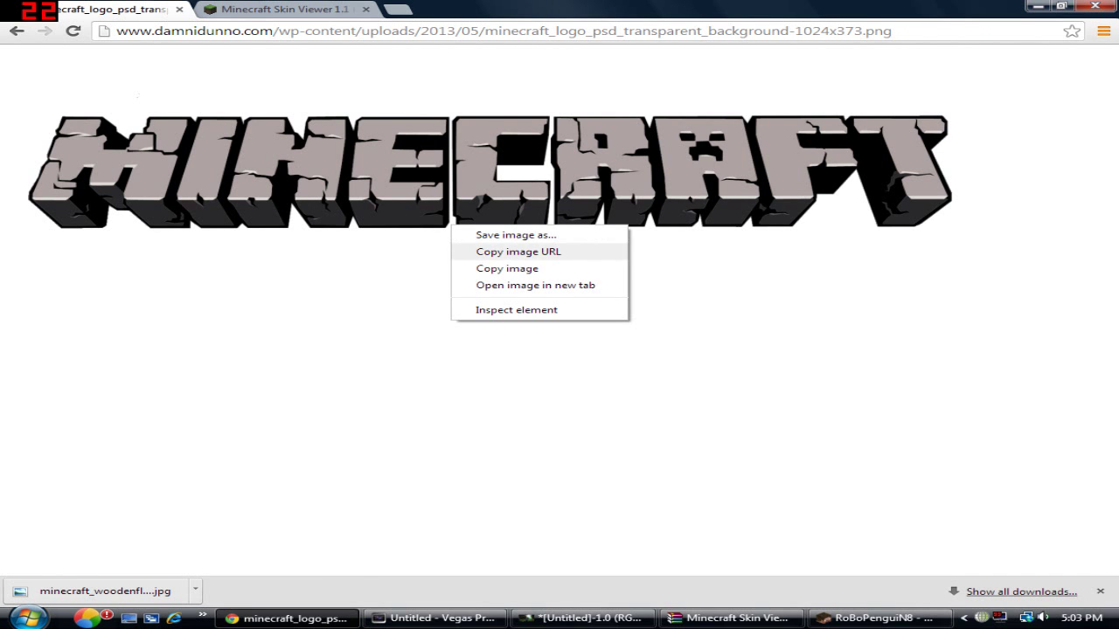
click(516, 234)
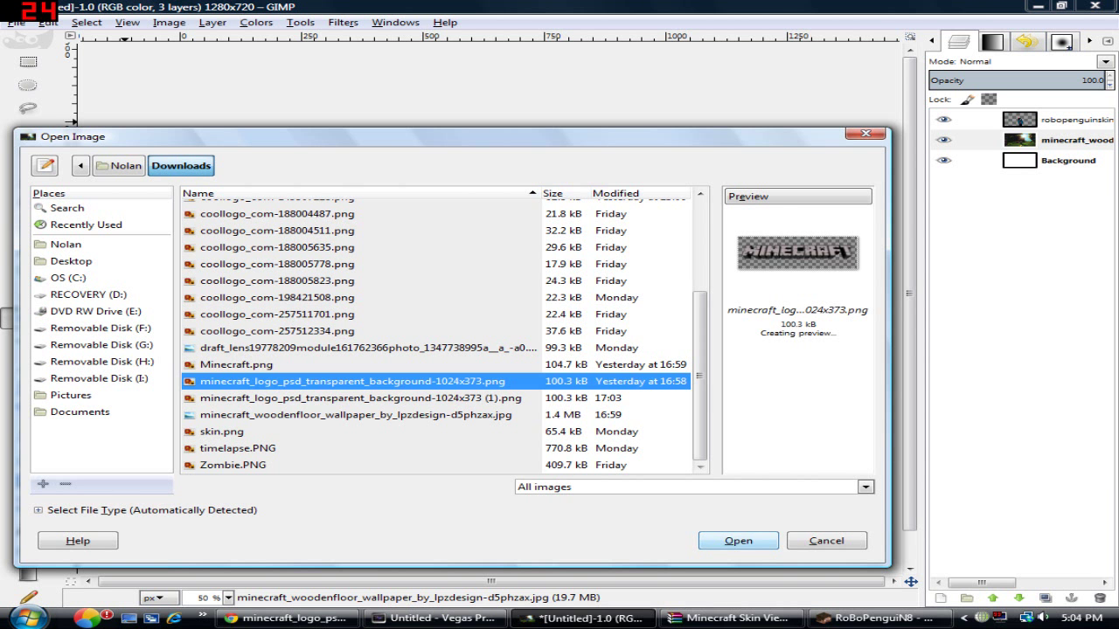
Add minecraft_logo_psd_transparent_background-1024x373.png as a new layer in GIMP and move the logo above the skin's head near the canvas's upper edge.
click(737, 541)
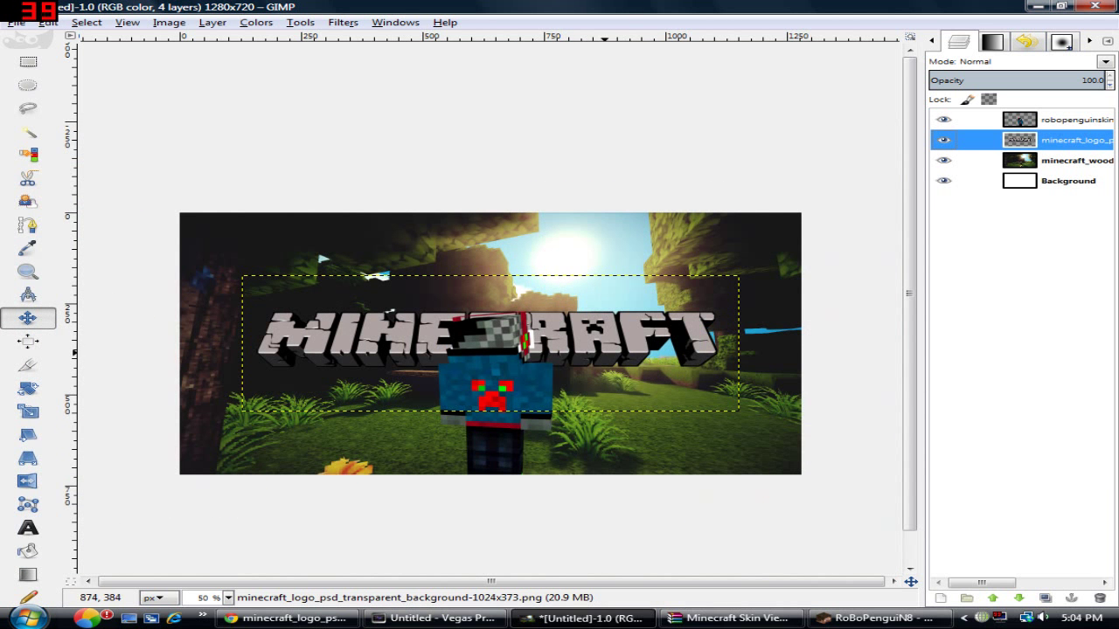
drag(556, 381, 650, 446)
drag(661, 513, 559, 270)
Scale the Minecraft logo layer proportionally to a width of 900 px.
right_click(1023, 140)
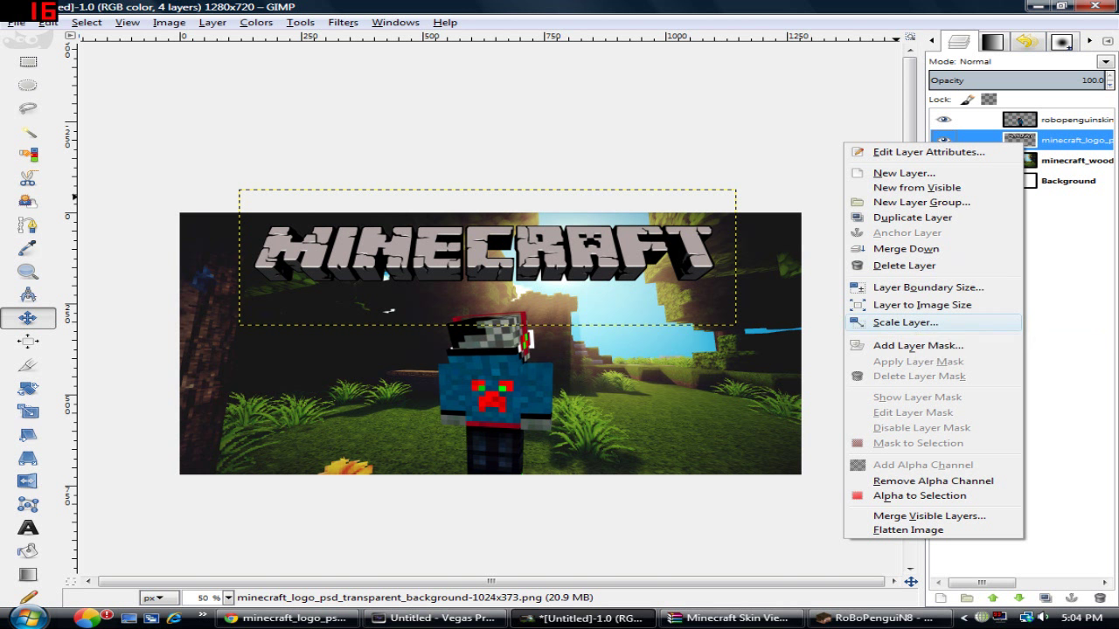
click(906, 322)
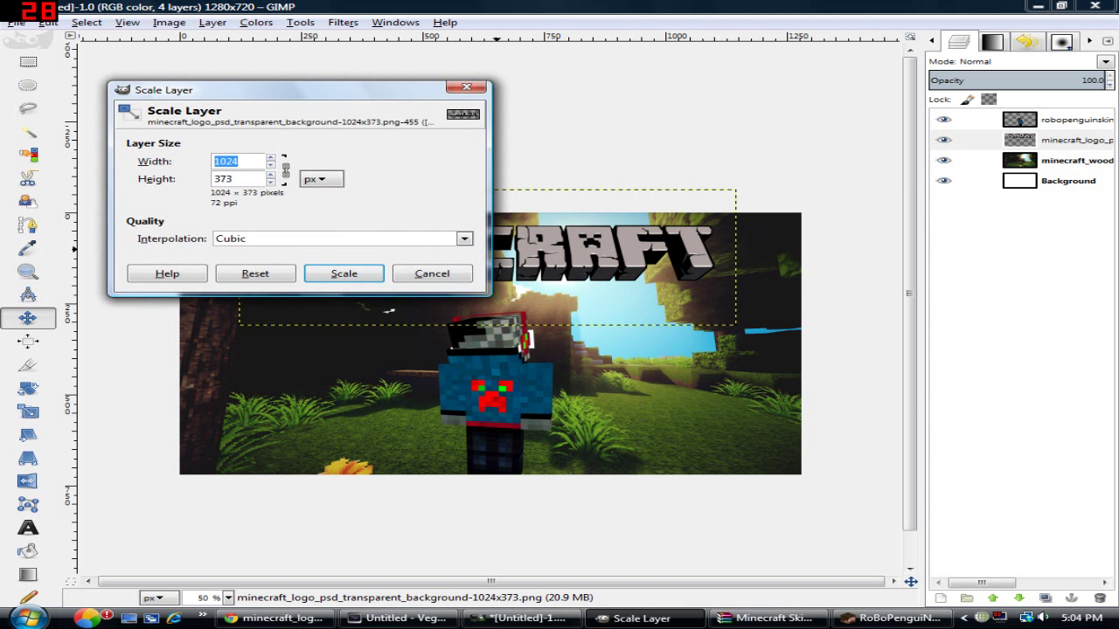
text(90)
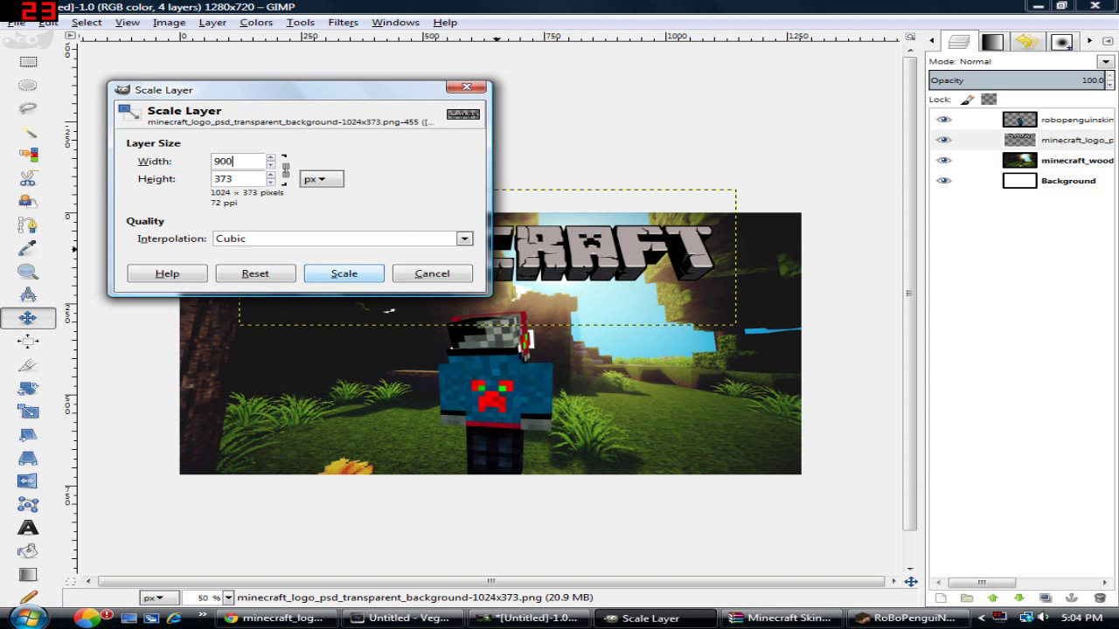
text(0)
key(Return)
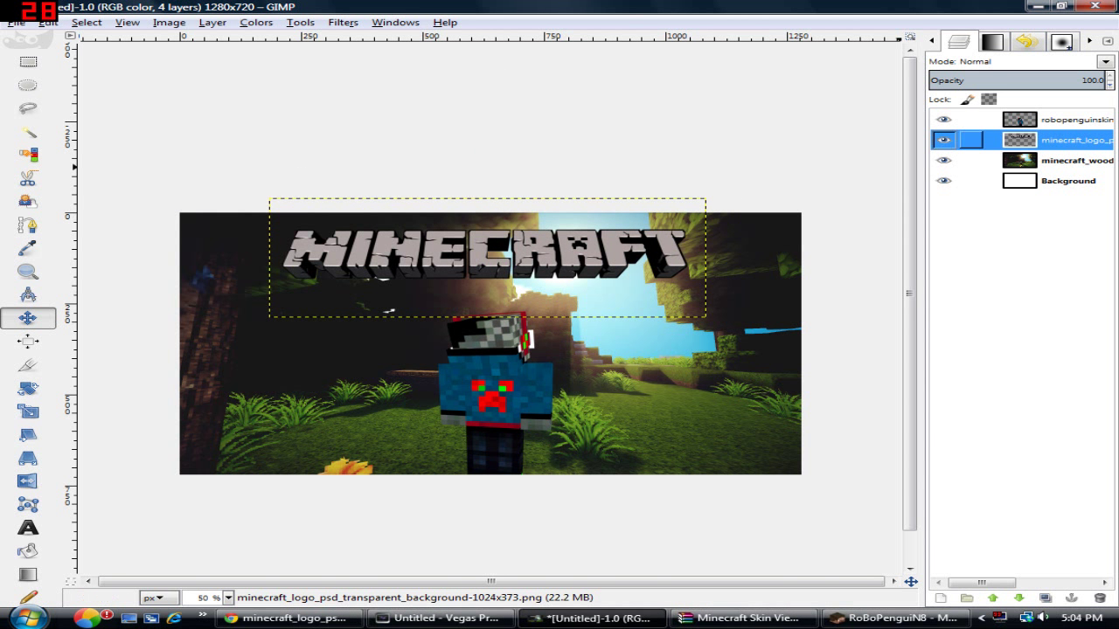
Scale the Minecraft logo layer proportionally to a width of 800 px.
right_click(1000, 140)
click(909, 322)
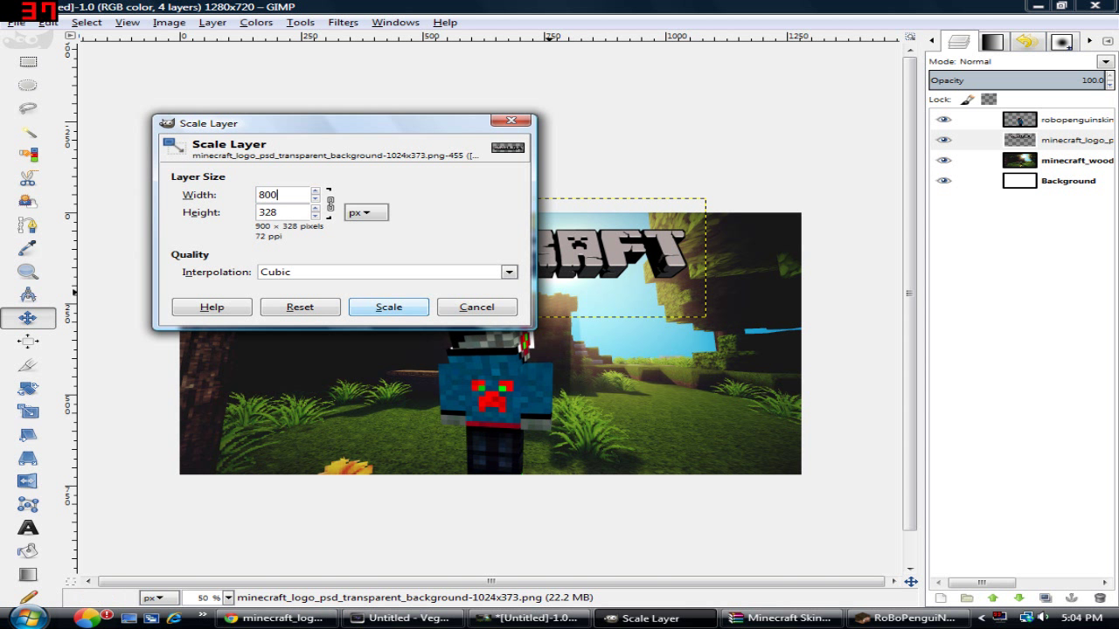
key(Return)
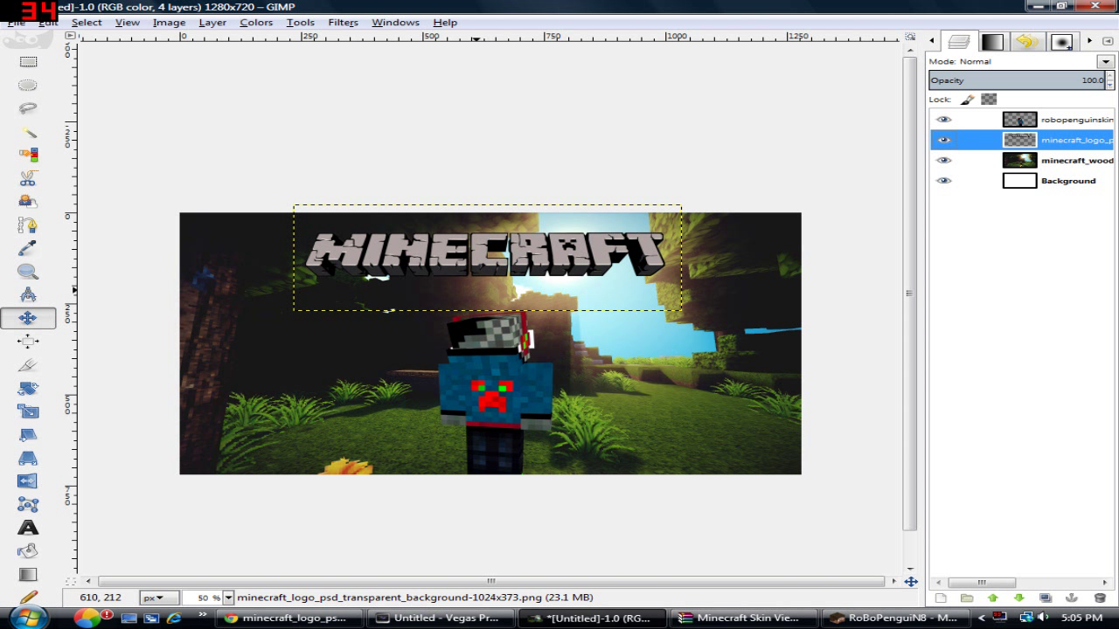
click(1068, 181)
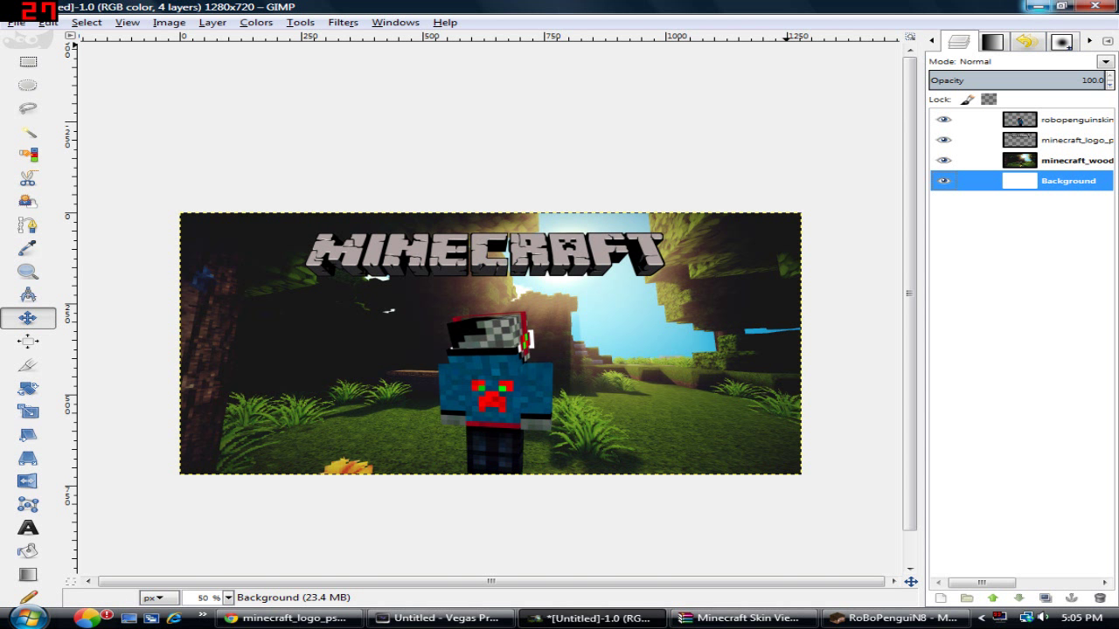
click(1038, 7)
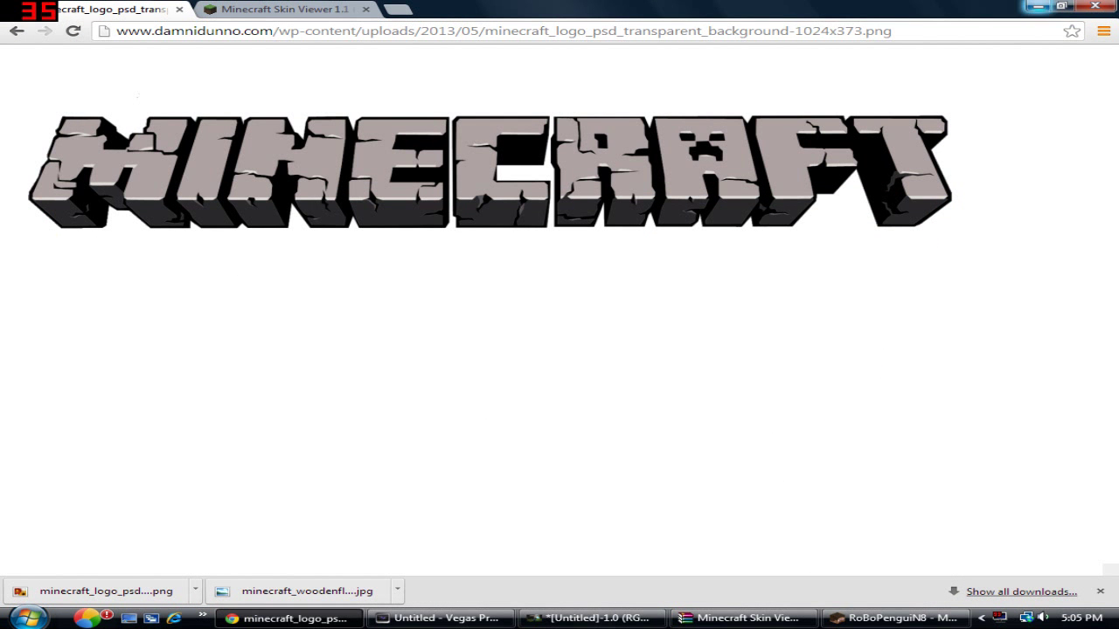
key(ctrl+Tab)
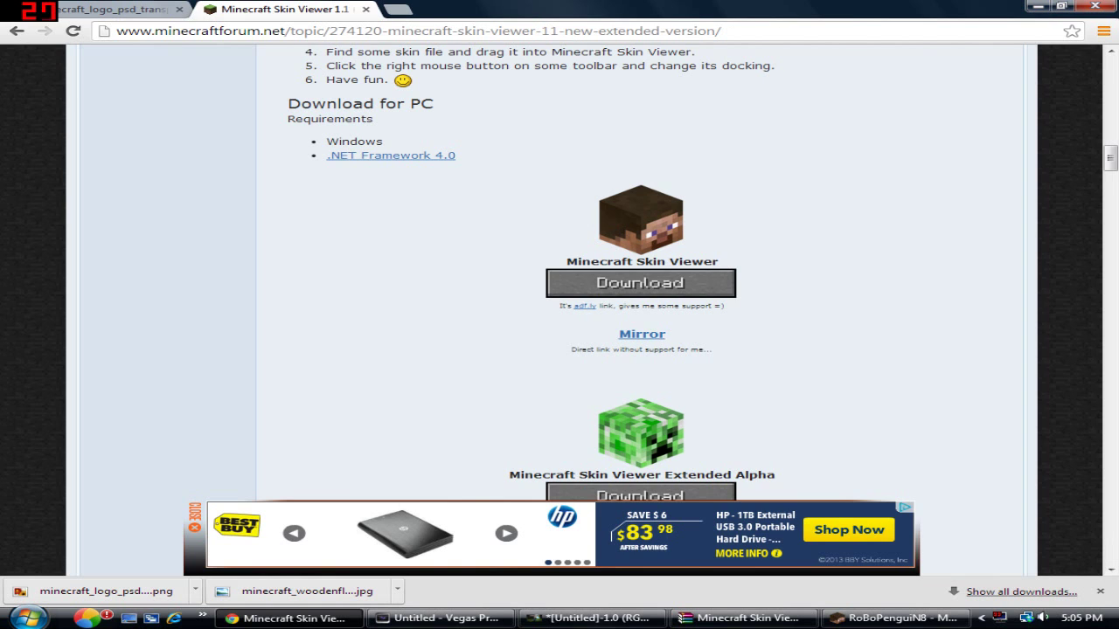
key(ctrl+Tab)
key(ctrl+Tab)
click(1038, 6)
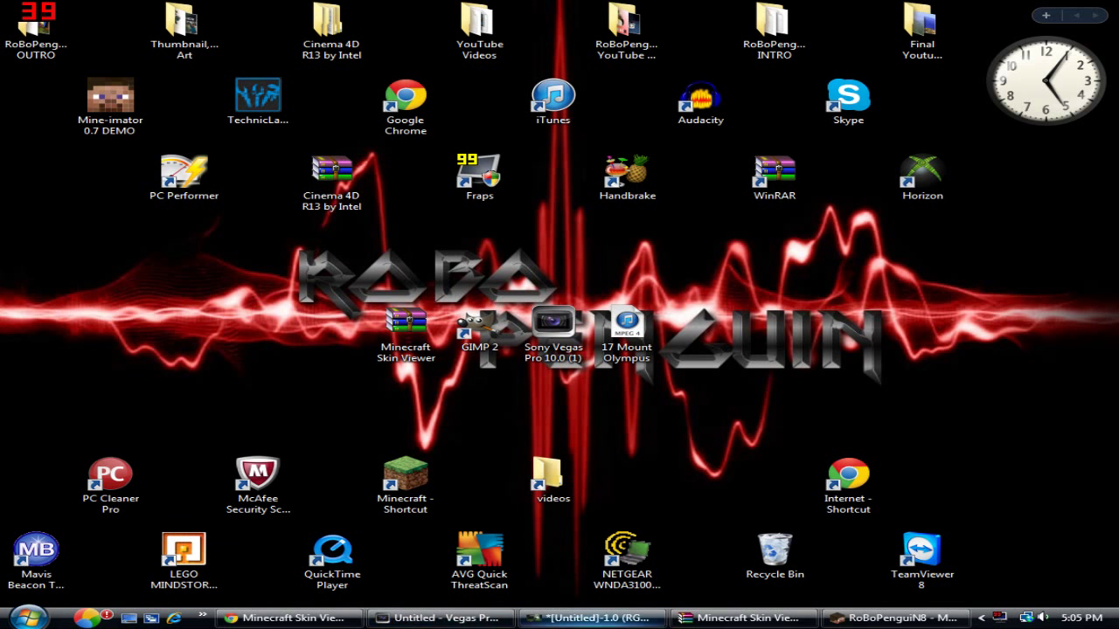
Switch to Chrome and open flamingtext.com in a new tab.
mouse_move(442, 618)
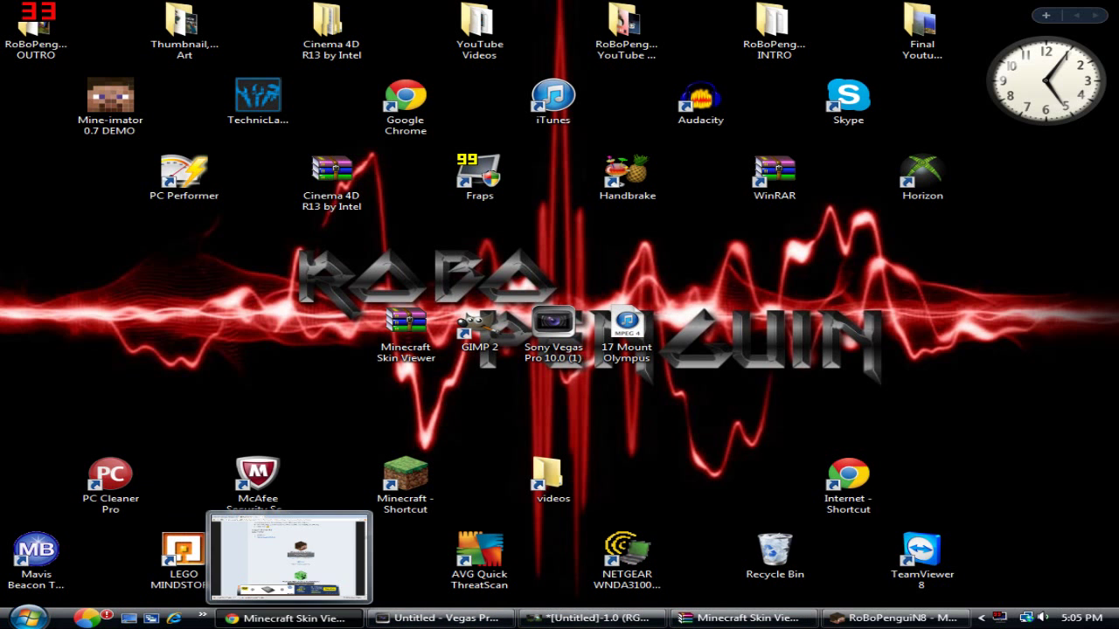
click(288, 618)
key(ctrl+Tab)
key(ctrl+Tab)
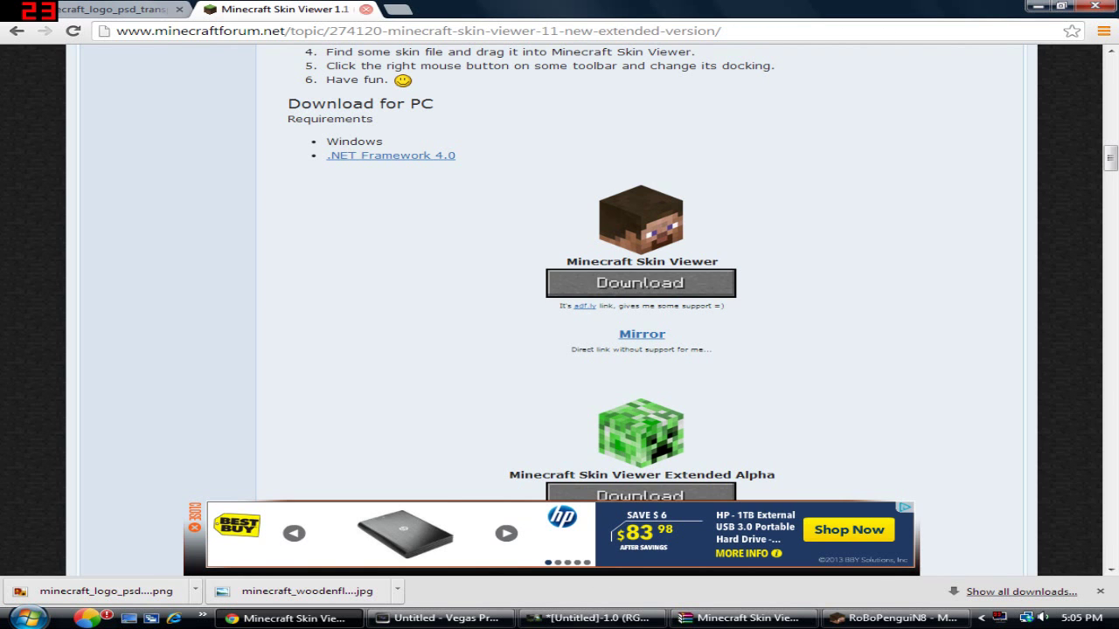
key(ctrl+t)
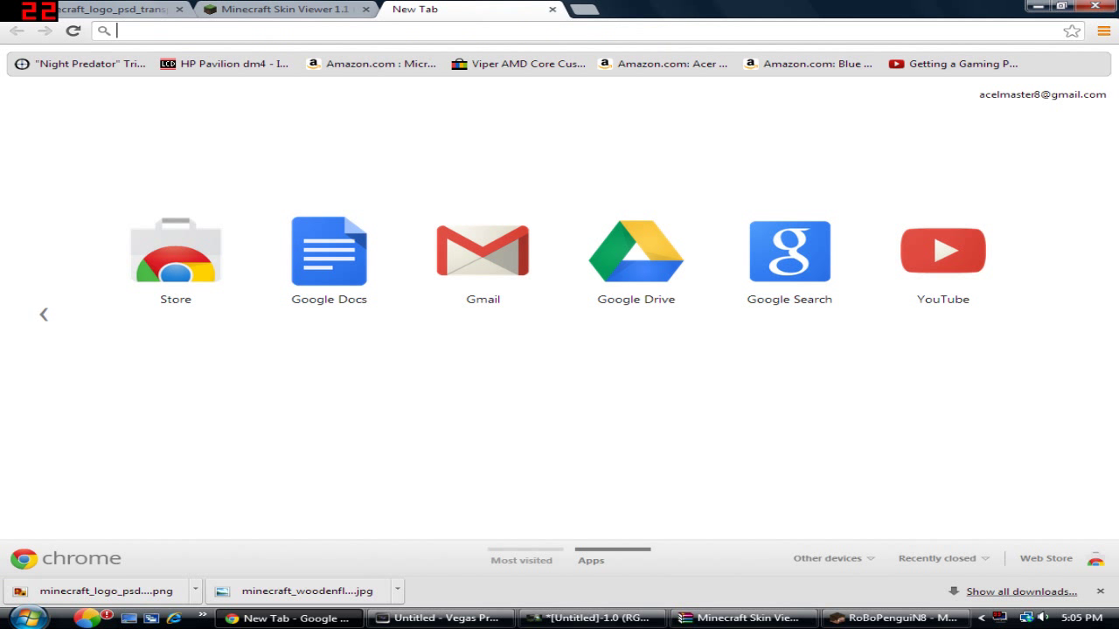
text(flaming)
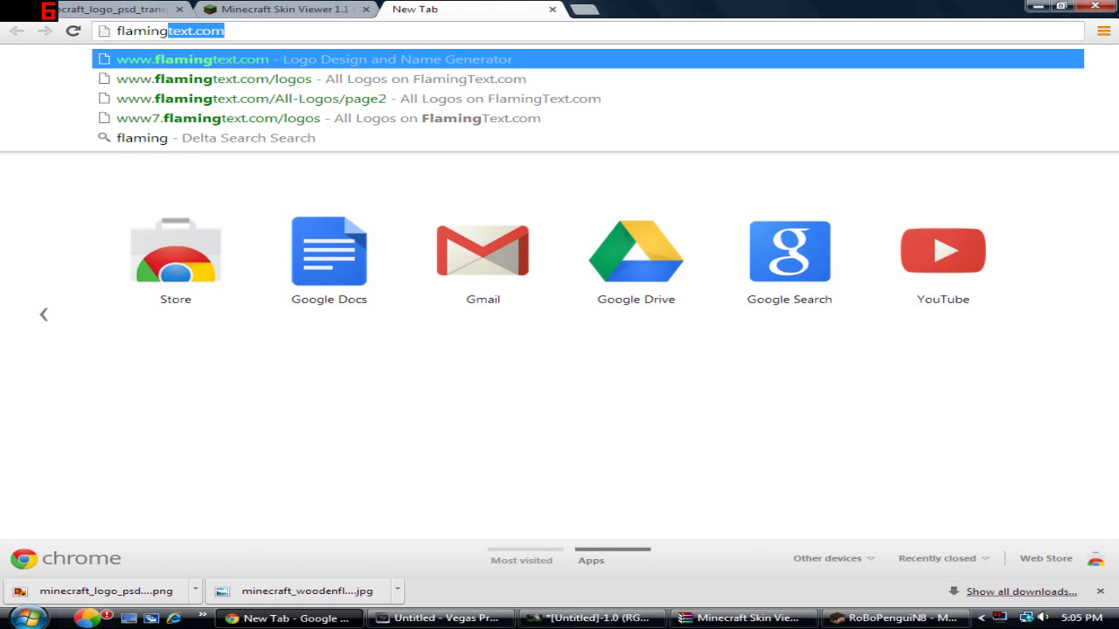
text(text)
key(Return)
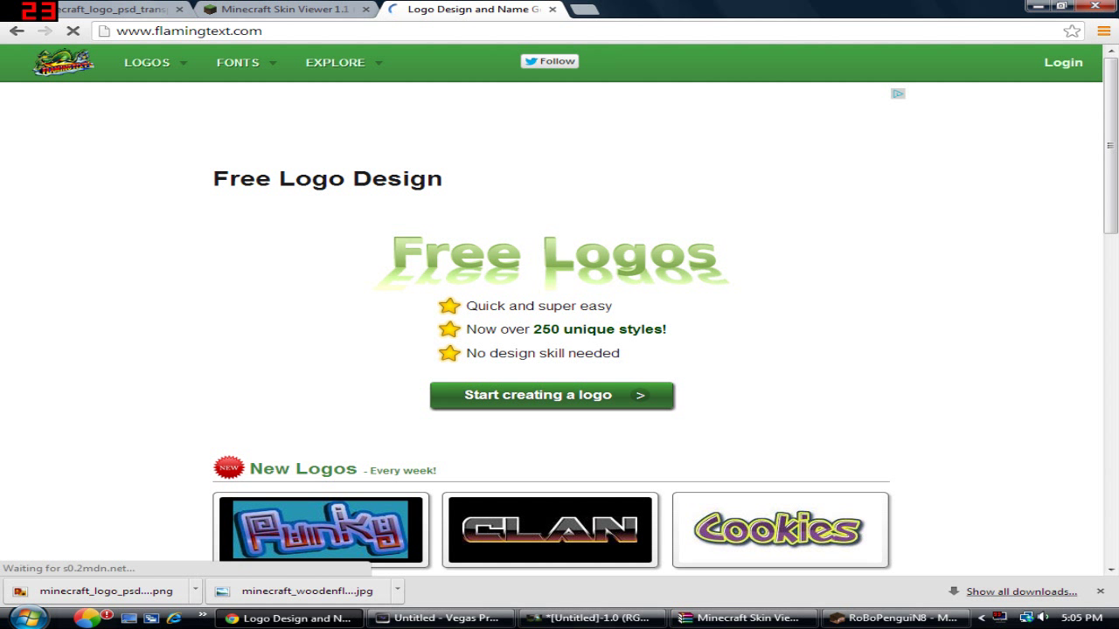
Start creating a logo on FlamingText and choose the Roman design from the alphabetical list of all logos.
scroll(550, 314, down, 5)
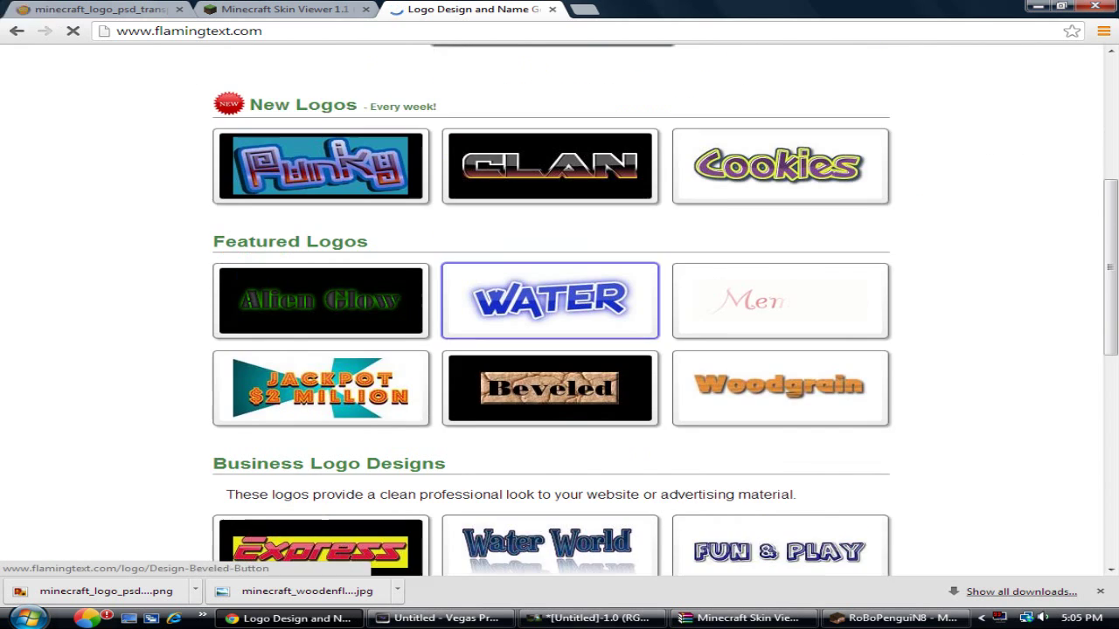
scroll(550, 314, down, 3)
scroll(550, 315, up, 4)
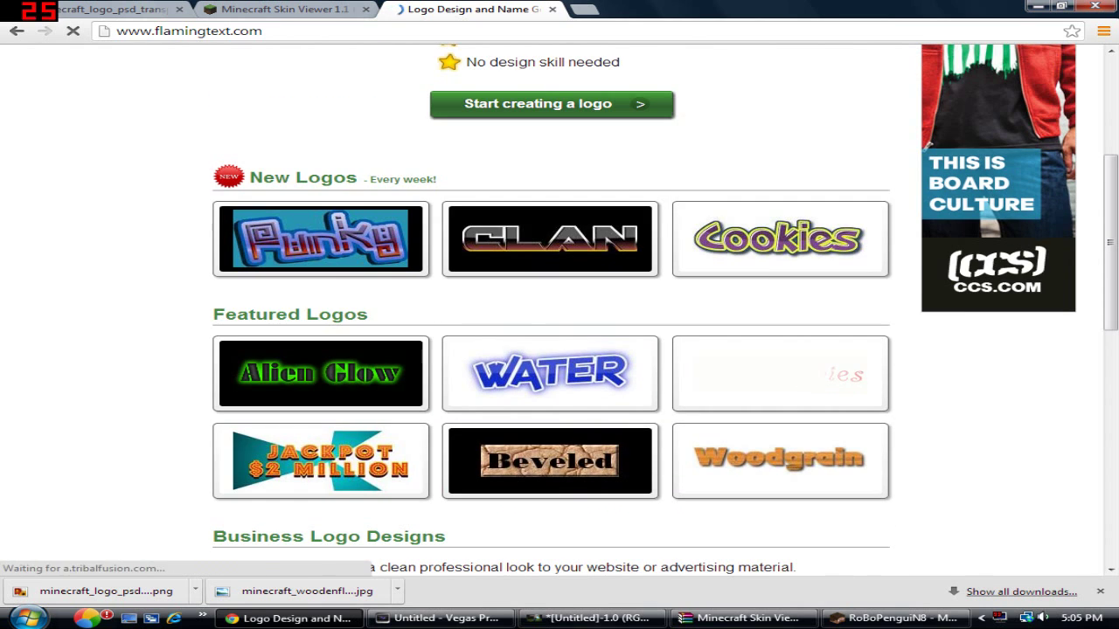
click(551, 103)
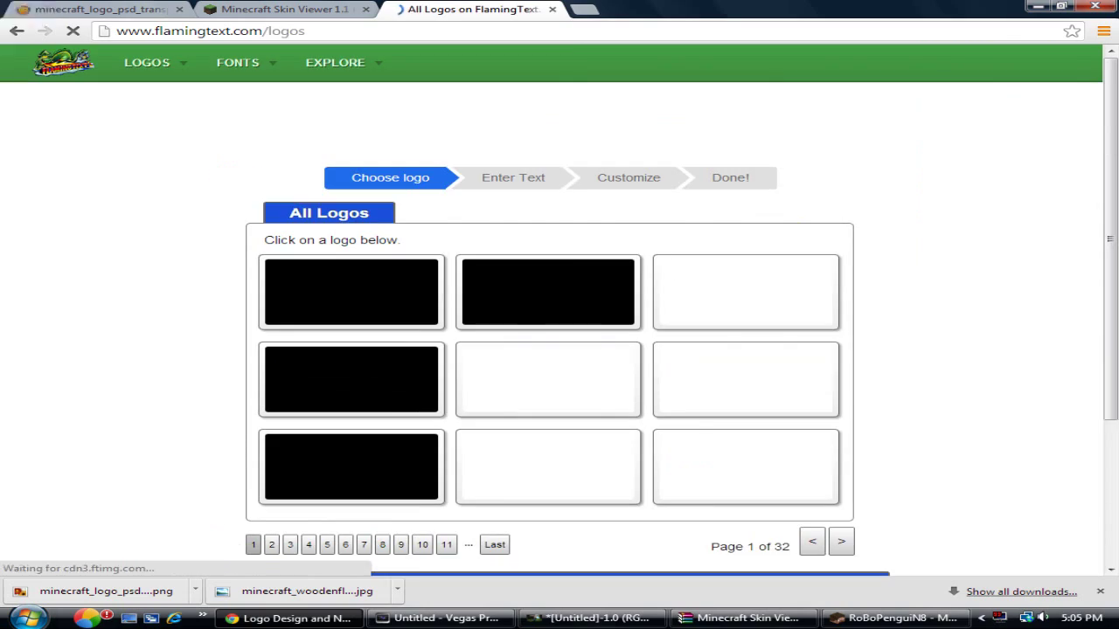
scroll(577, 380, down, 5)
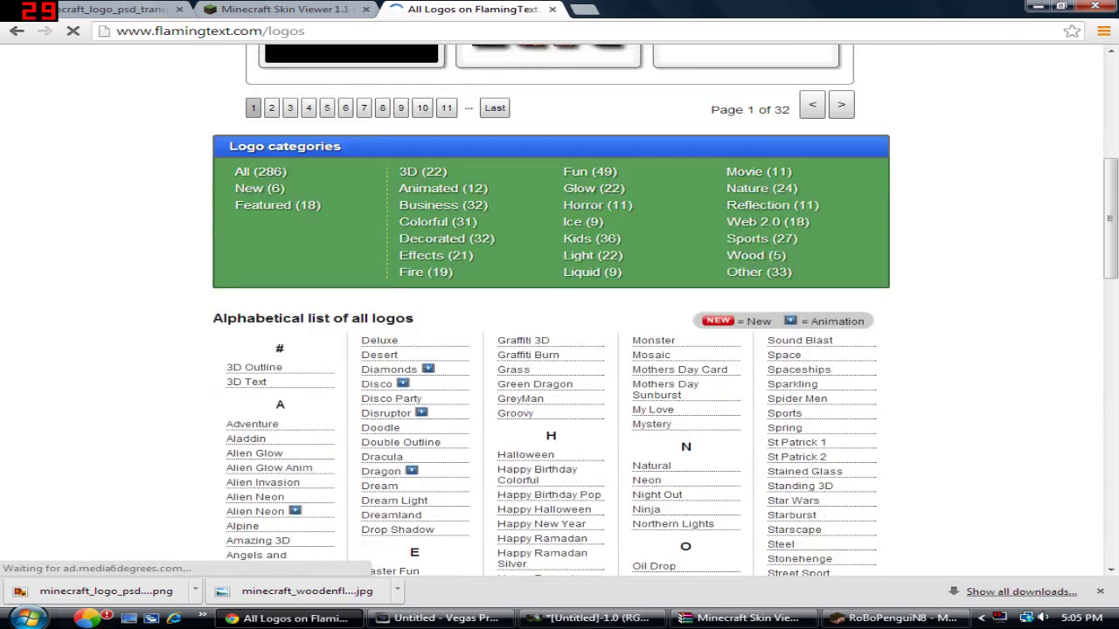
scroll(530, 323, down, 3)
scroll(682, 455, down, 3)
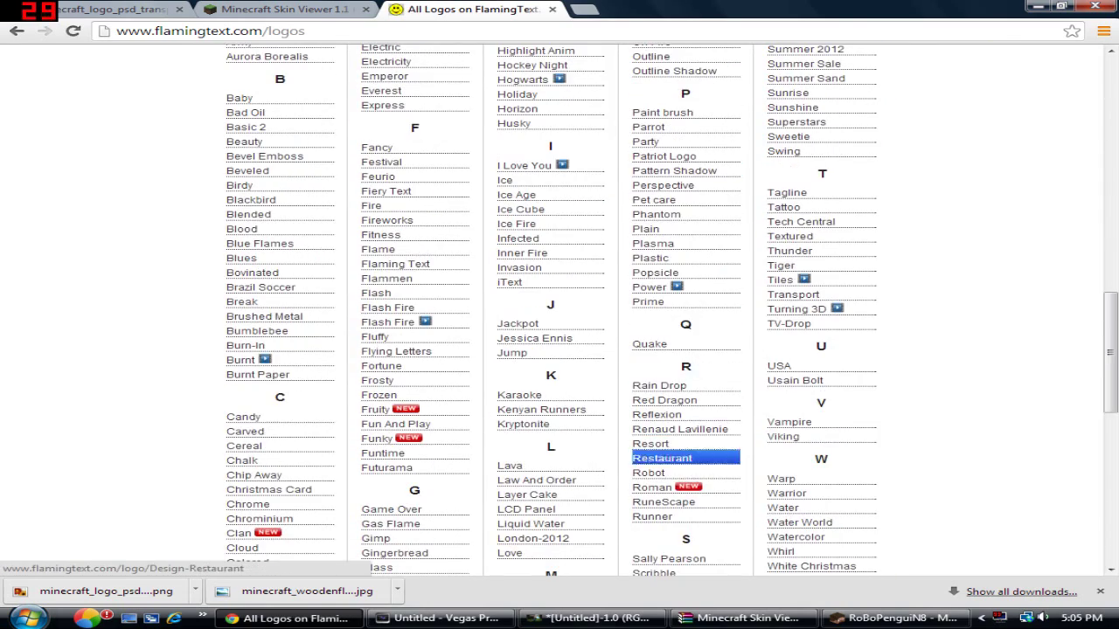
click(651, 487)
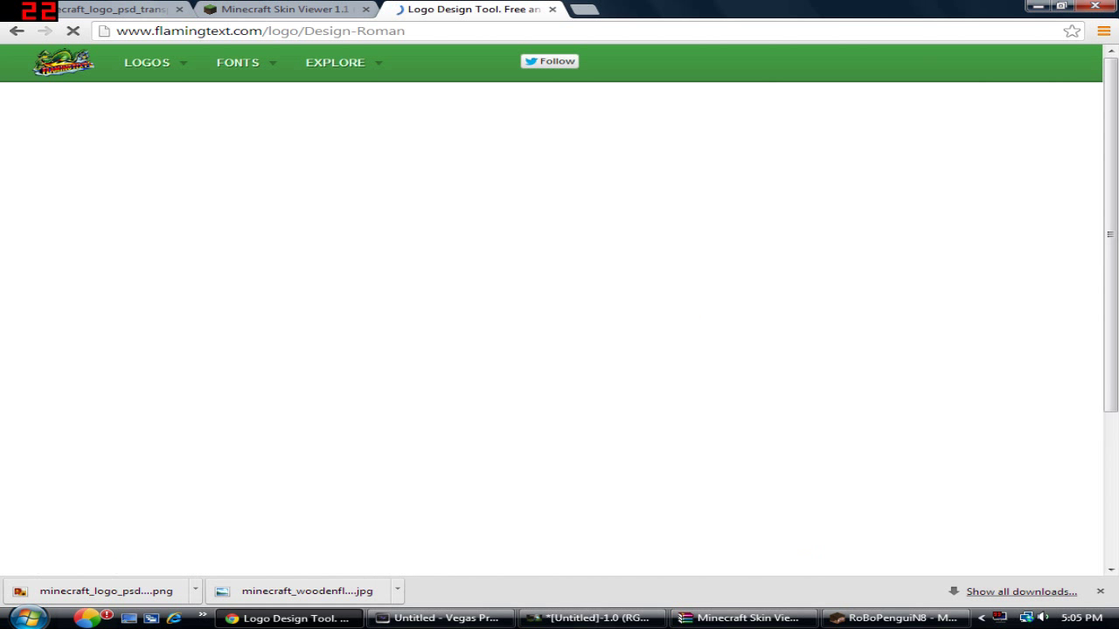
scroll(551, 310, down, 1)
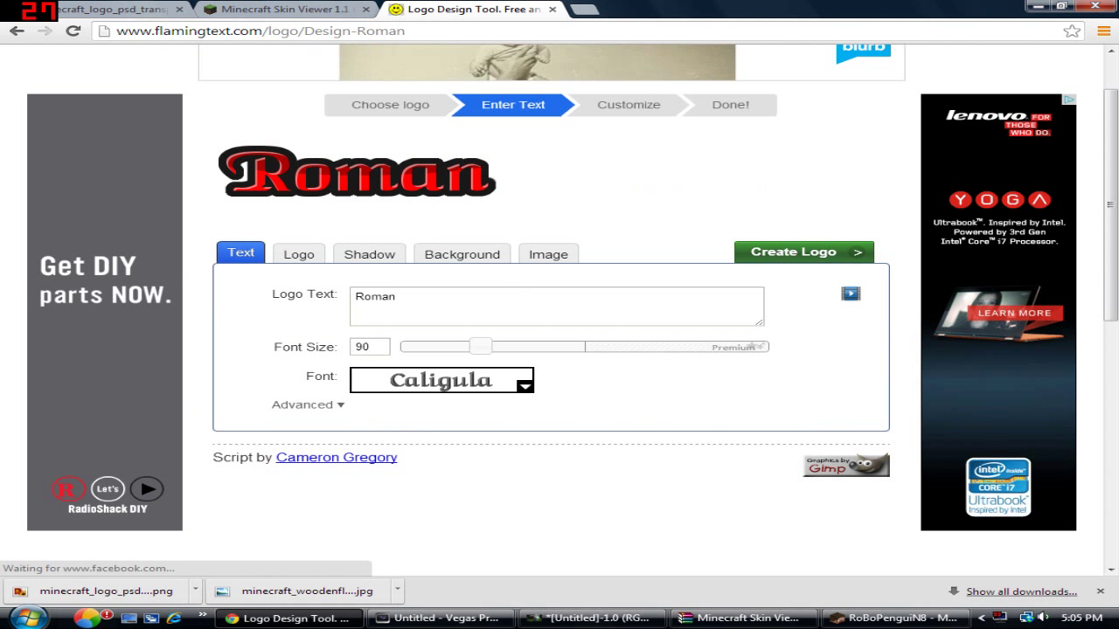
Replace the Roman design's logo text with "Previous Video" and check its background options.
double_click(375, 296)
text(P)
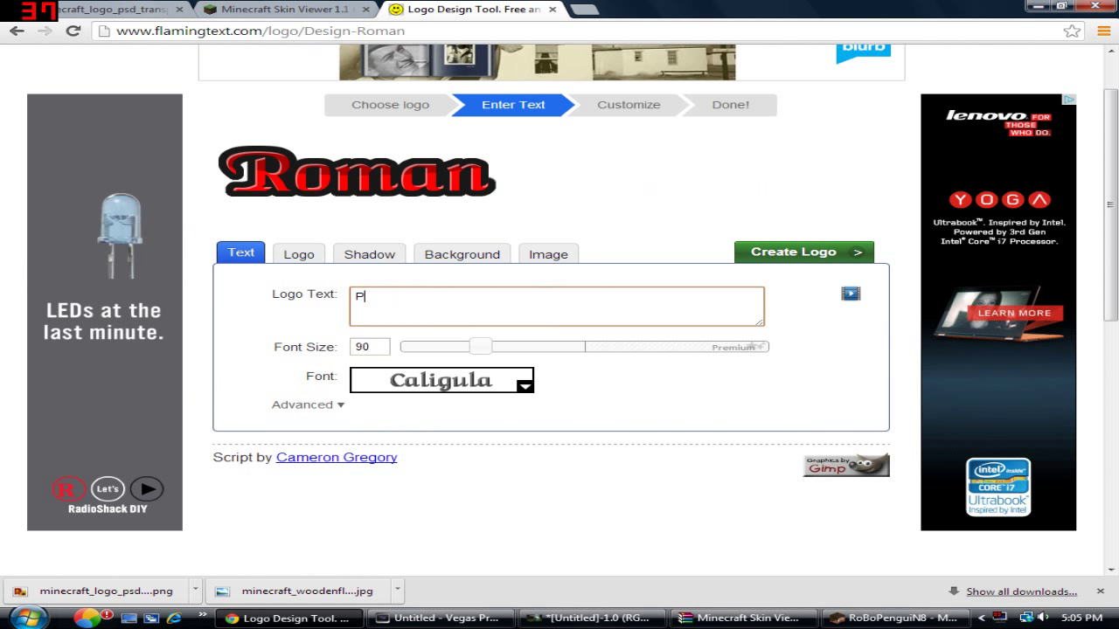
text(revious)
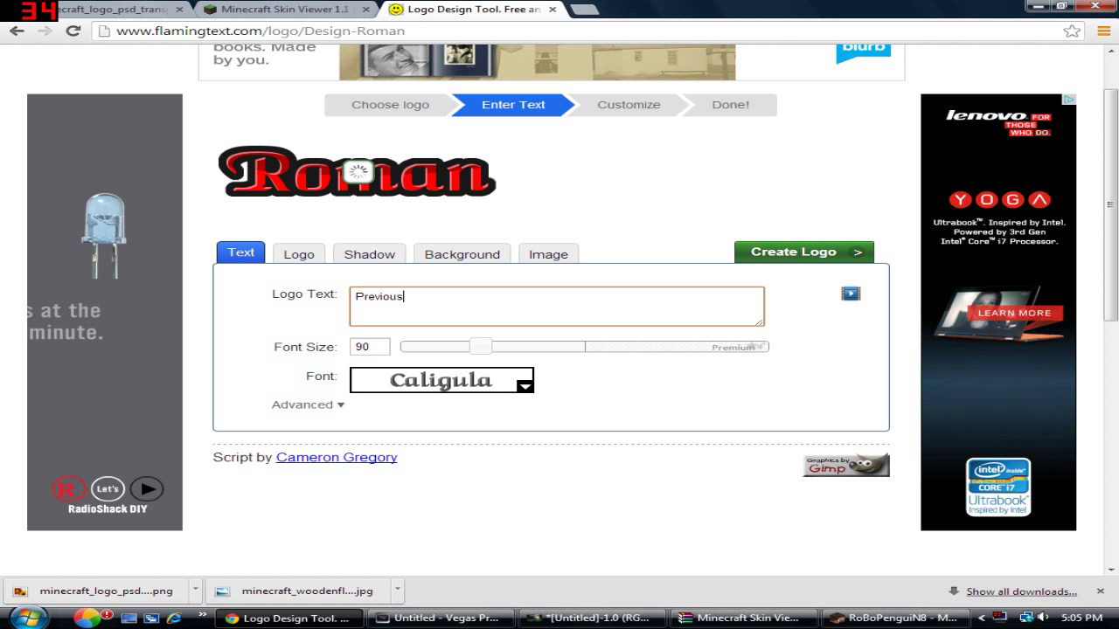
text( Video)
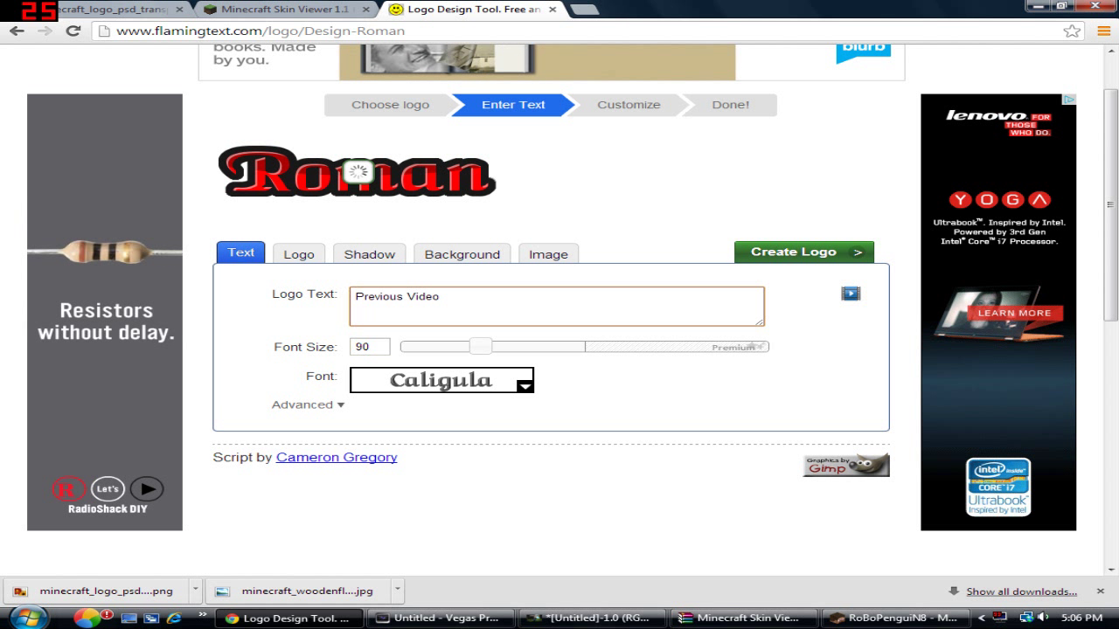
click(461, 253)
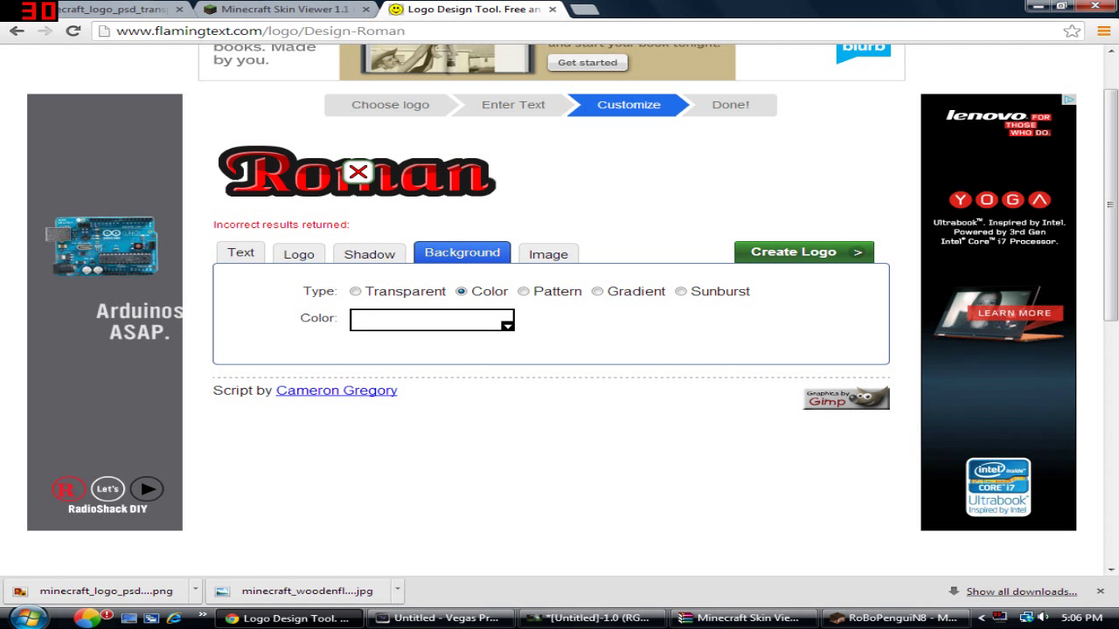
click(240, 252)
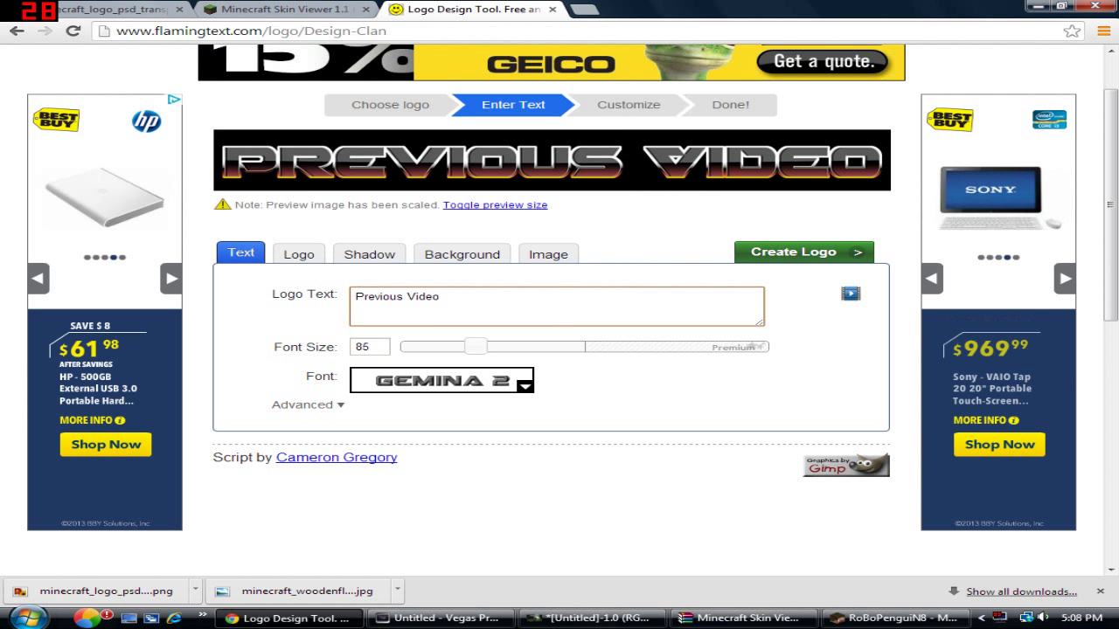
Set the background type of the Clan-style "Previous Video" logo to Transparent.
drag(440, 296, 374, 296)
click(439, 297)
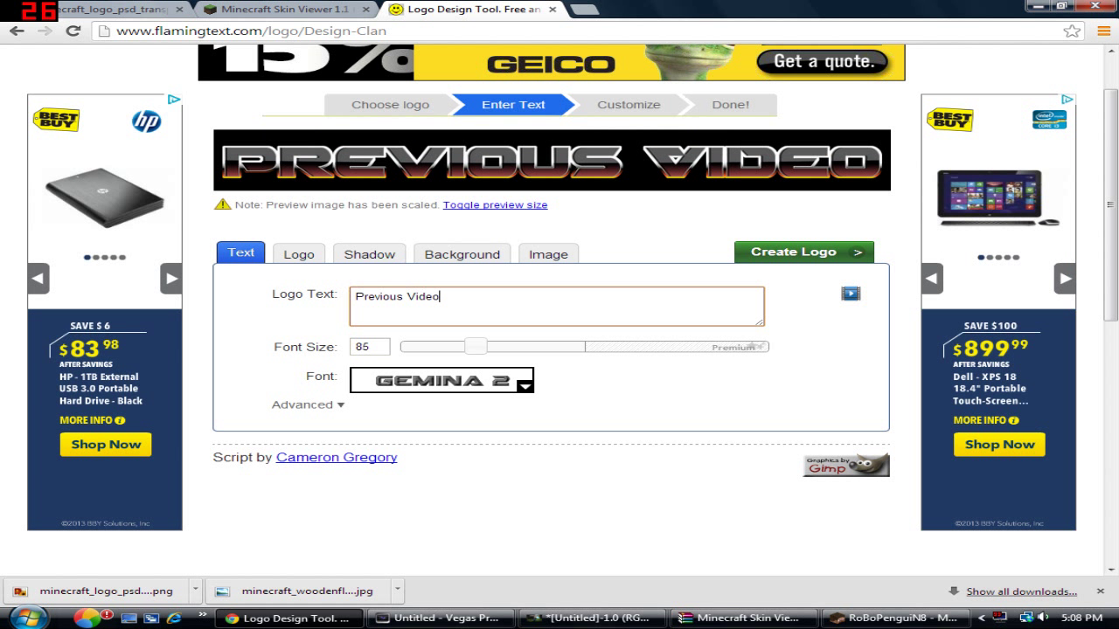
click(462, 254)
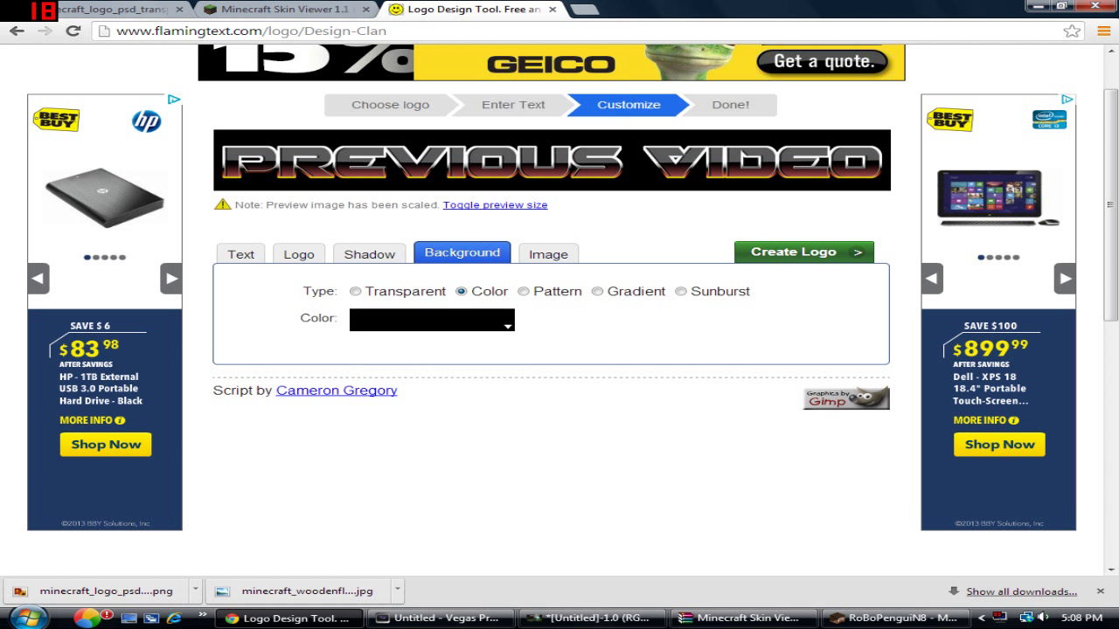
click(356, 292)
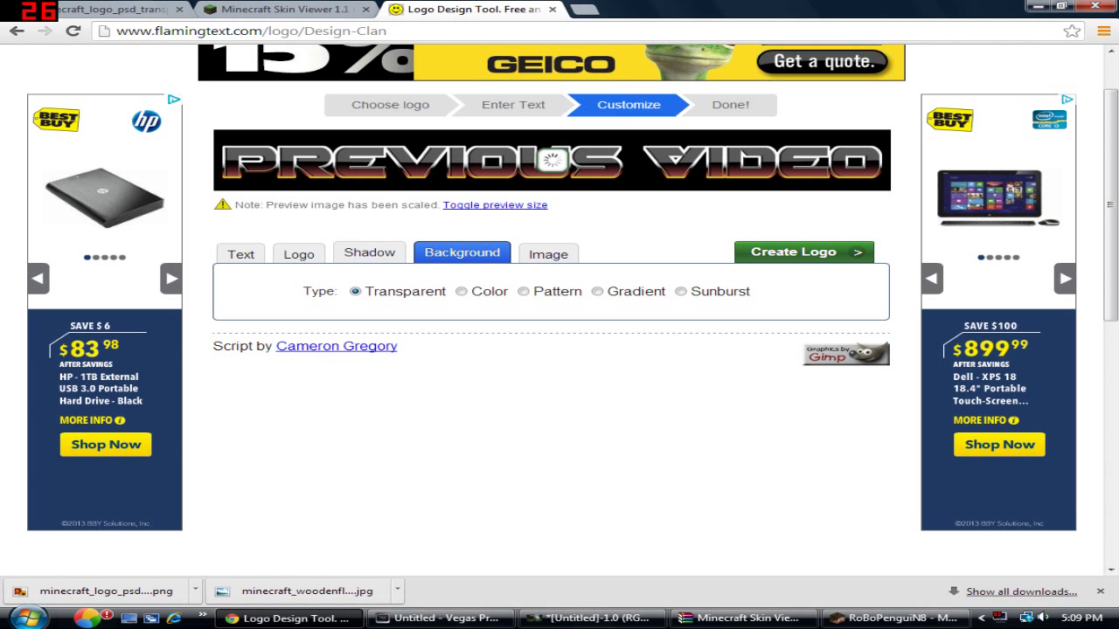
Try the Reflection and Glow shadow types on the logo and return to the Drop shadow.
click(369, 253)
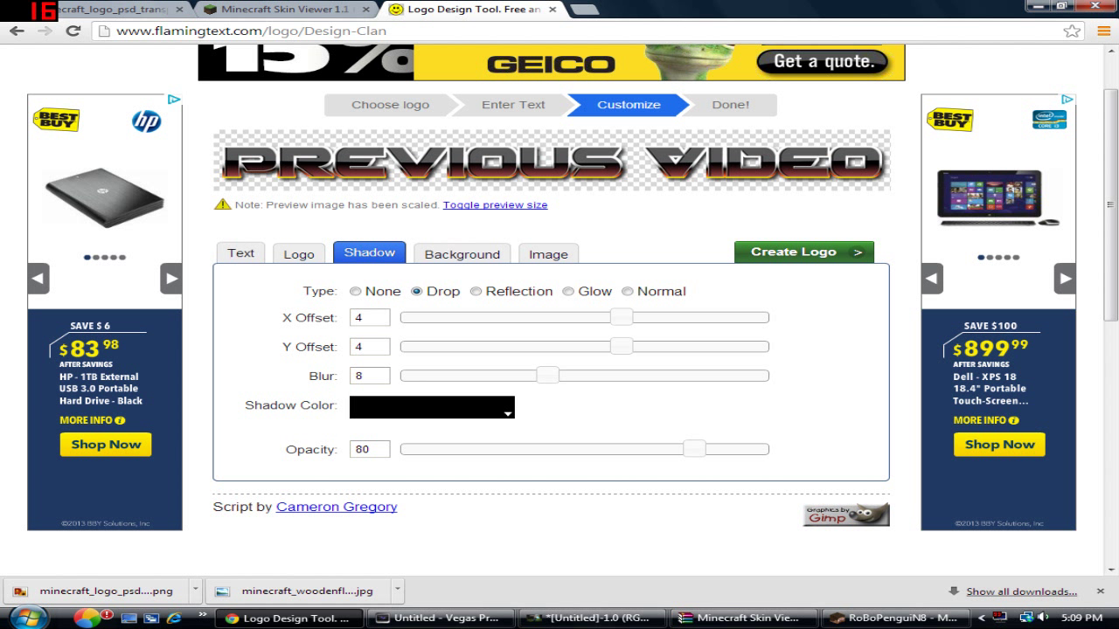
click(476, 291)
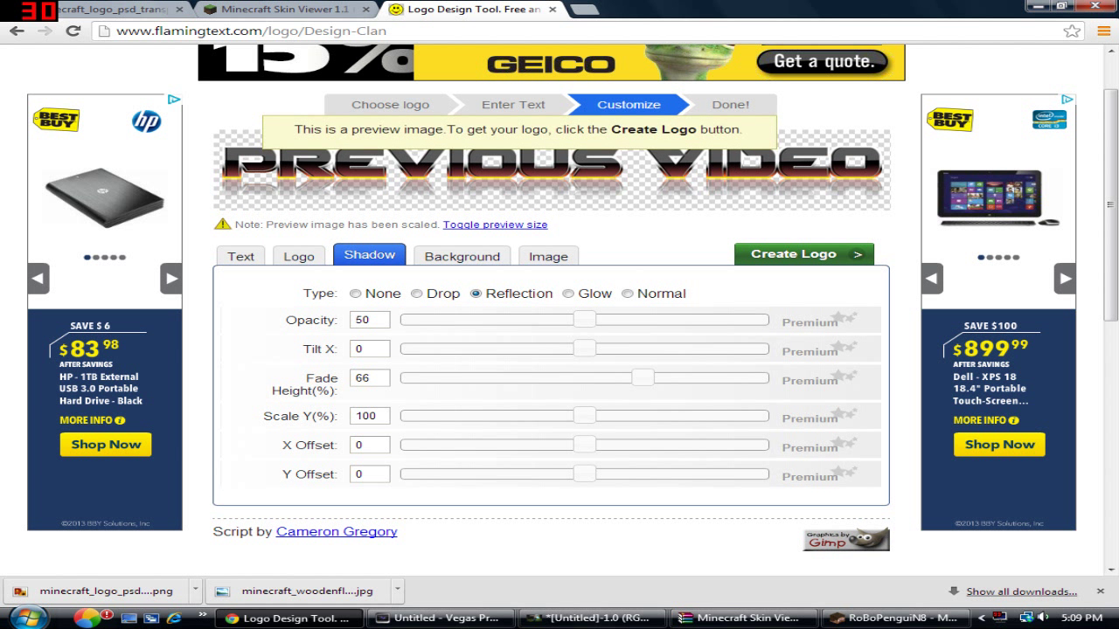
click(416, 294)
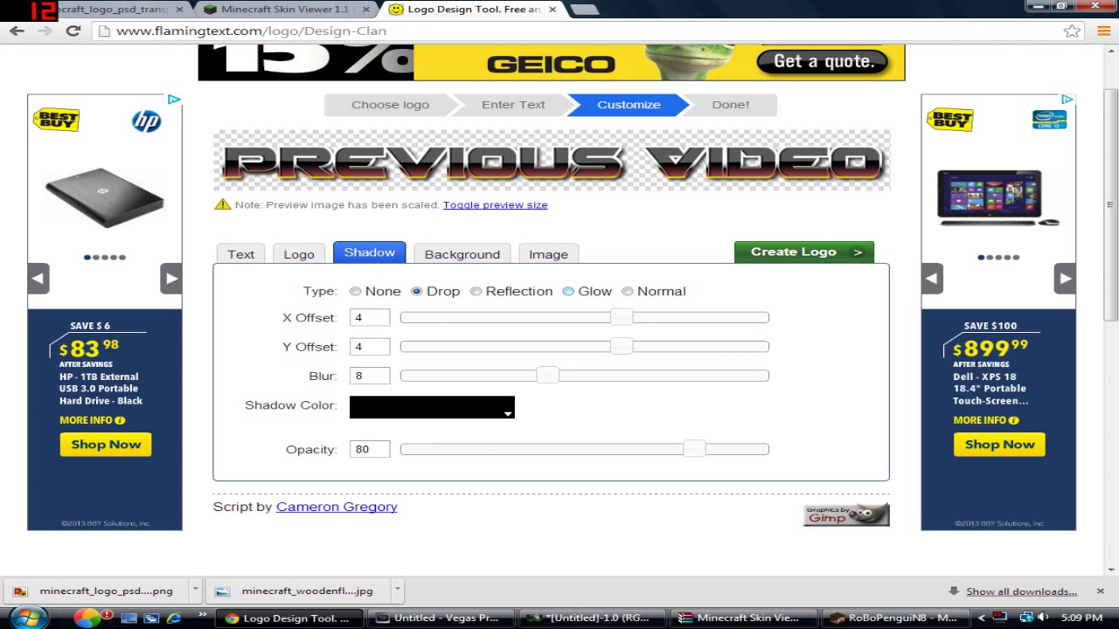
click(569, 291)
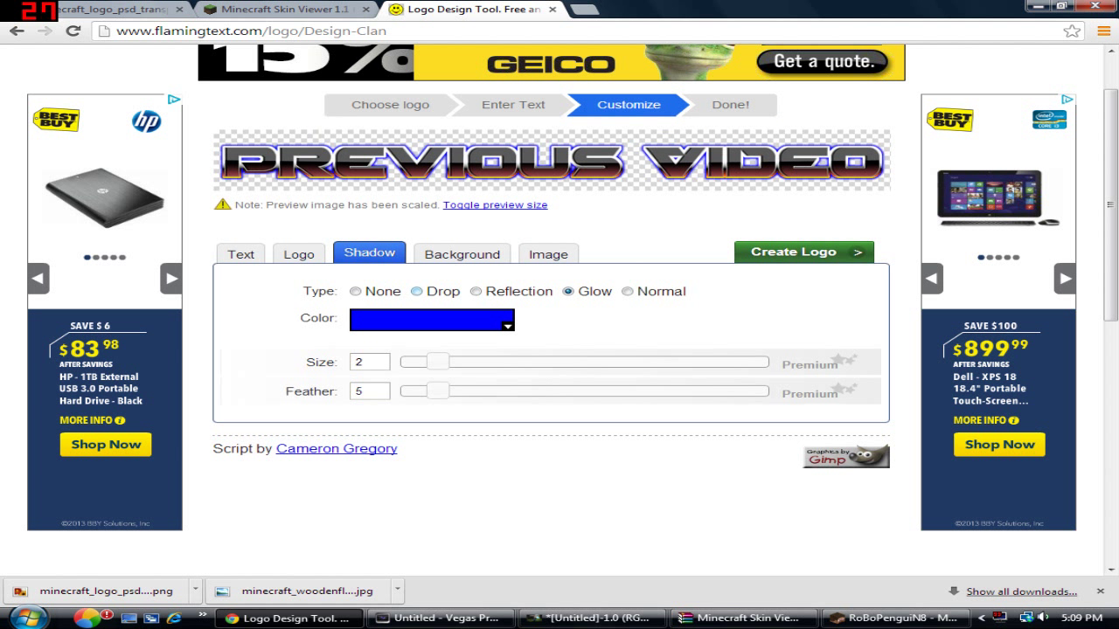
click(416, 292)
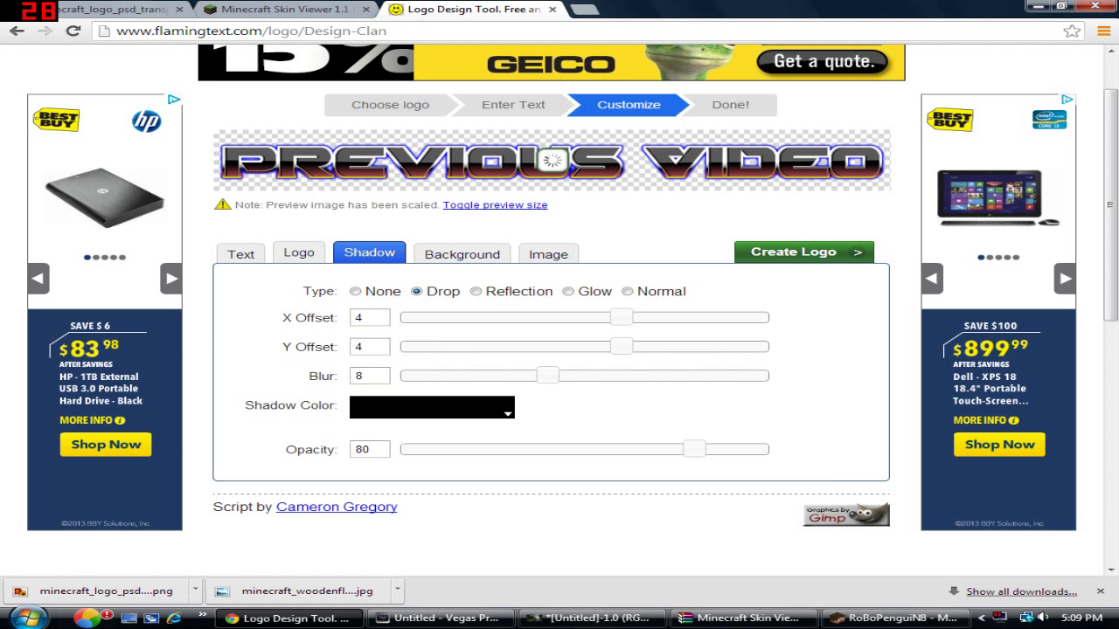
Change the logo's fill gradient to the black, grey and white metallic gradient.
click(298, 253)
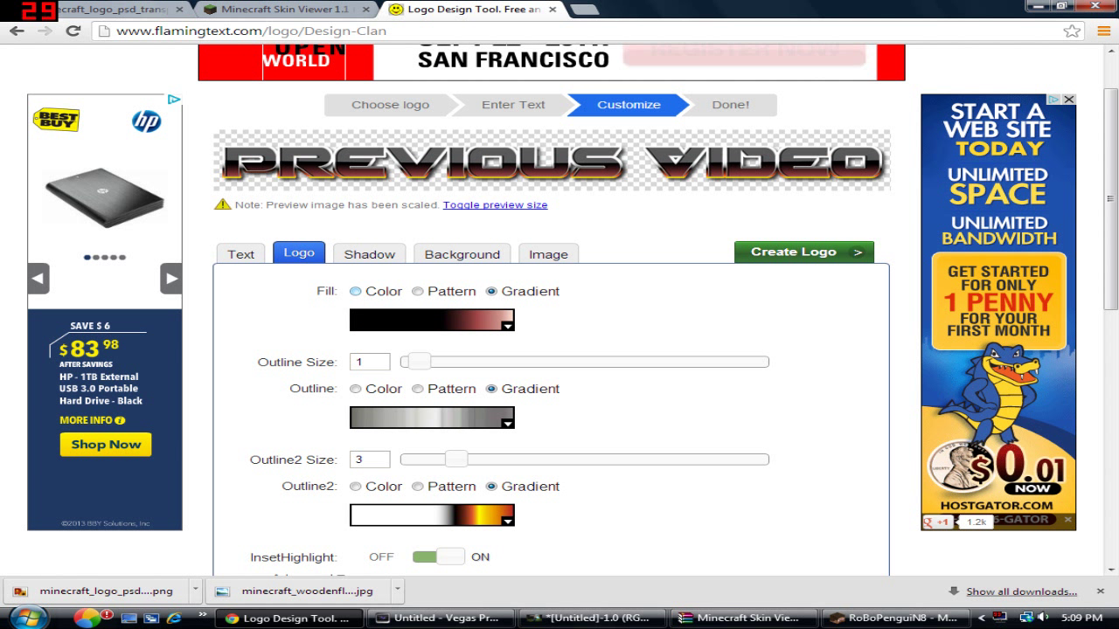
click(431, 320)
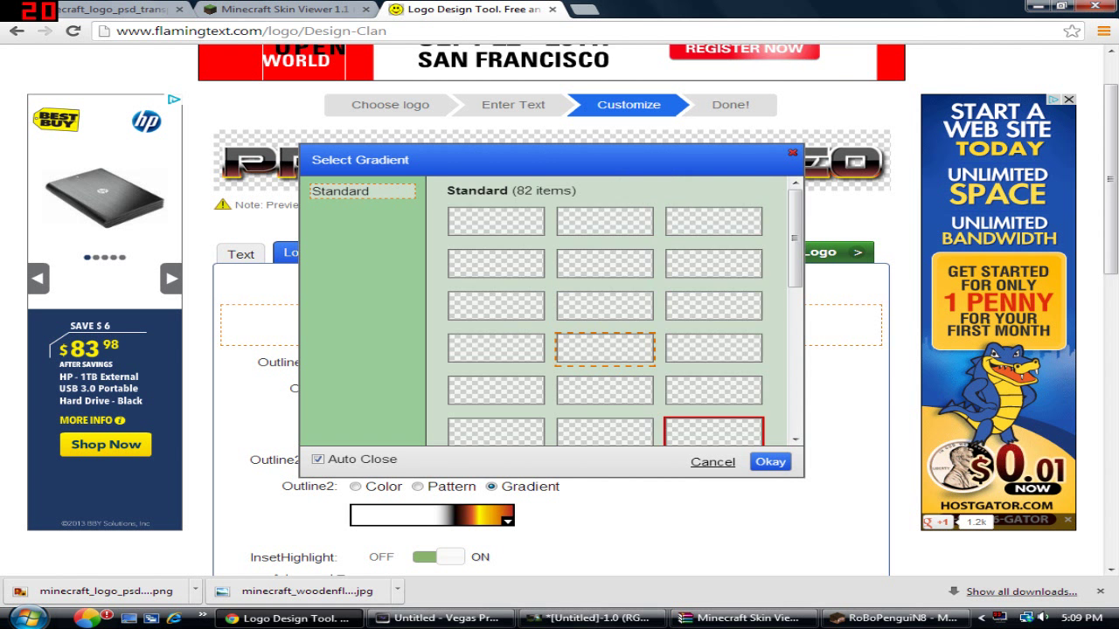
click(605, 388)
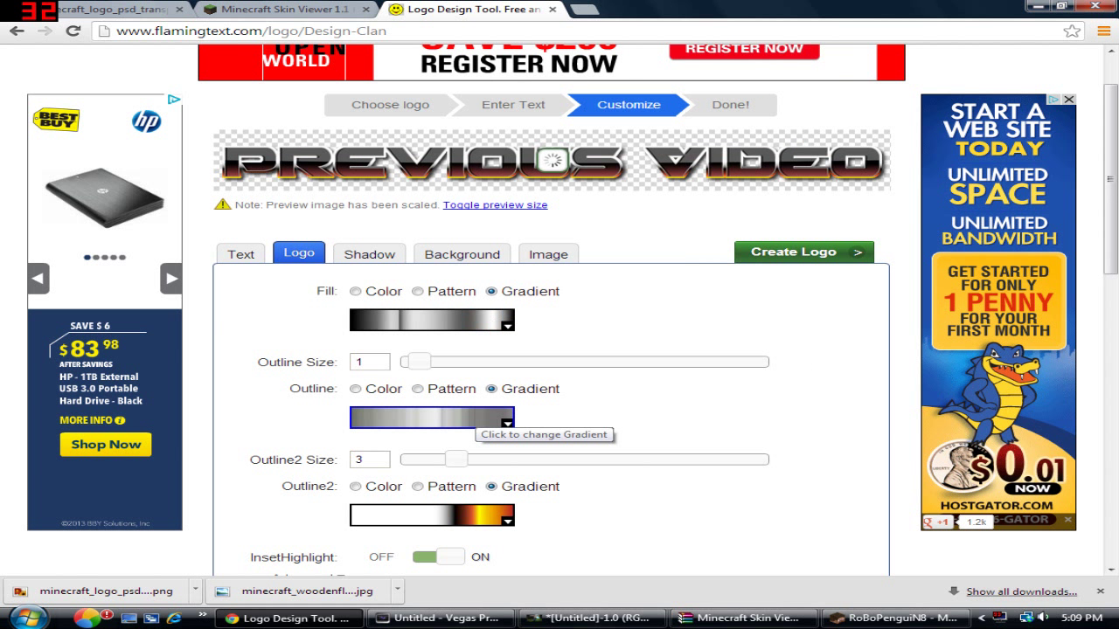
Switch both logo outlines to solid color, setting the first outline to near-black #030000 with a size of 1.
click(355, 389)
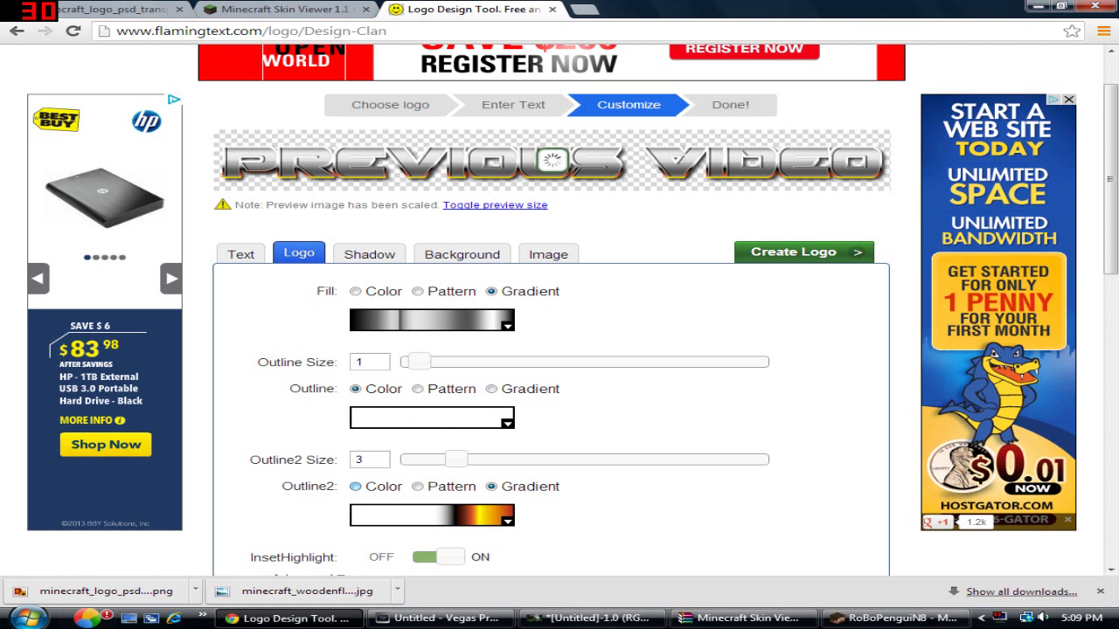
click(355, 487)
click(432, 417)
click(354, 342)
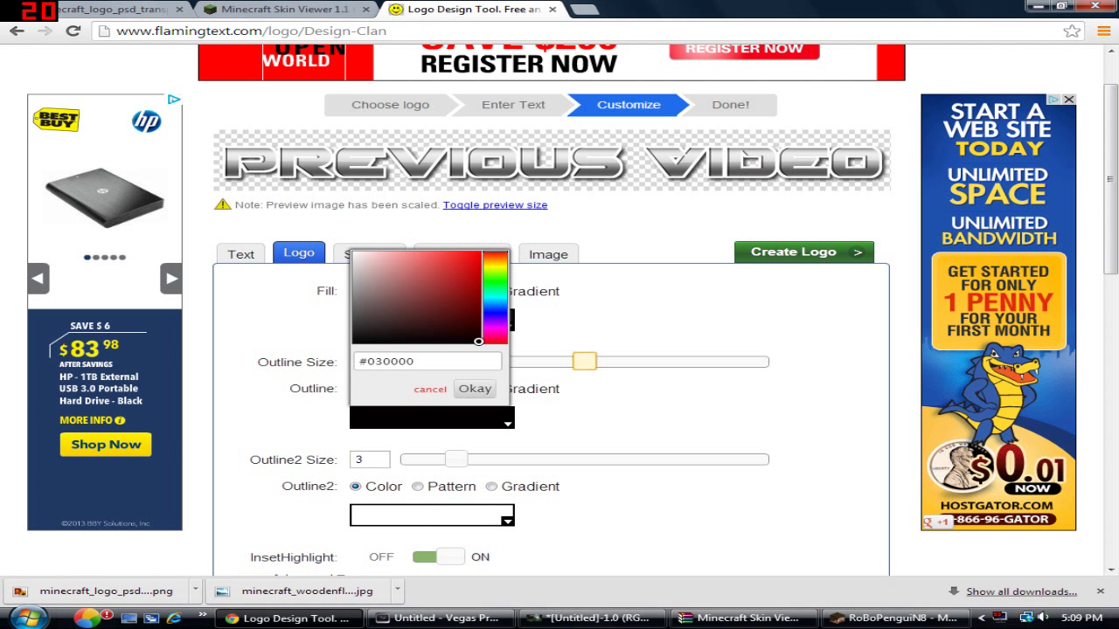
click(474, 389)
click(418, 361)
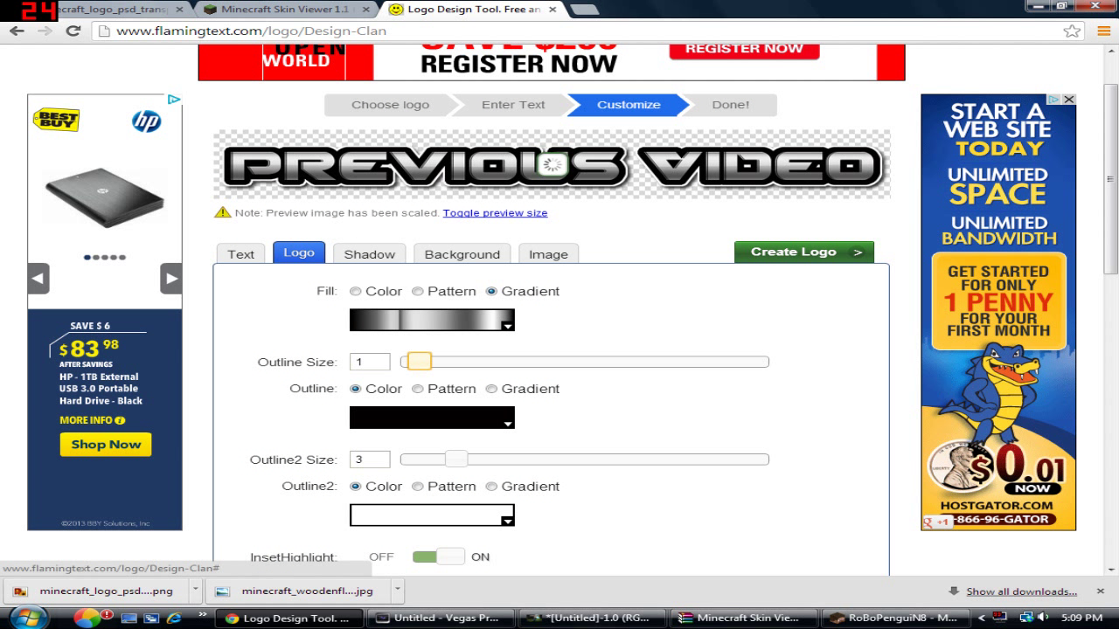
Set the color of the logo's second outline to near-black.
click(432, 516)
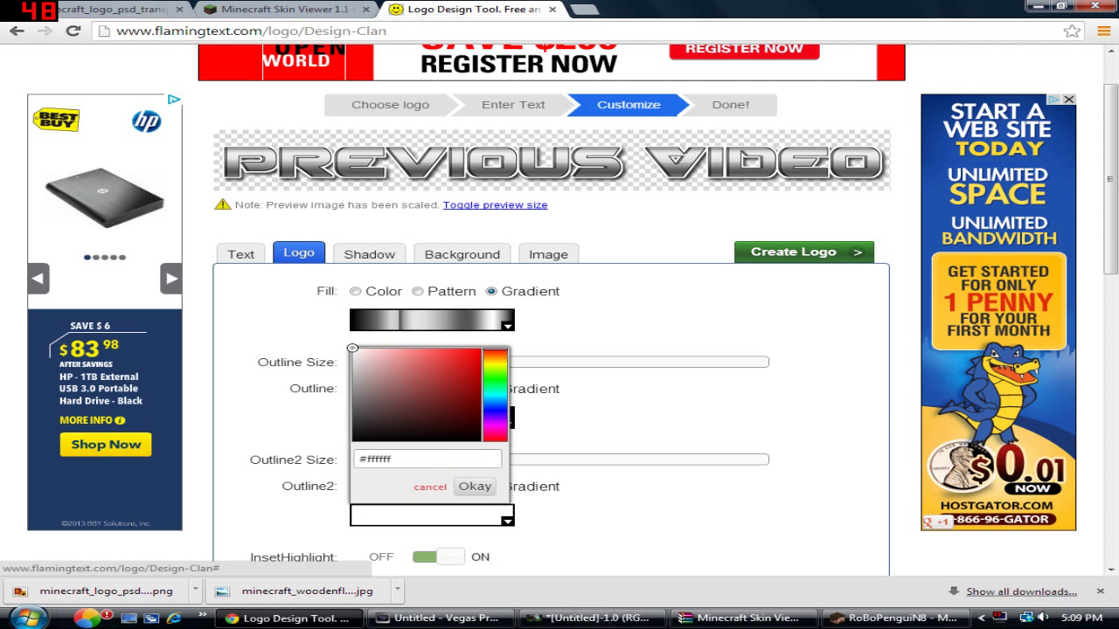
click(477, 437)
click(475, 486)
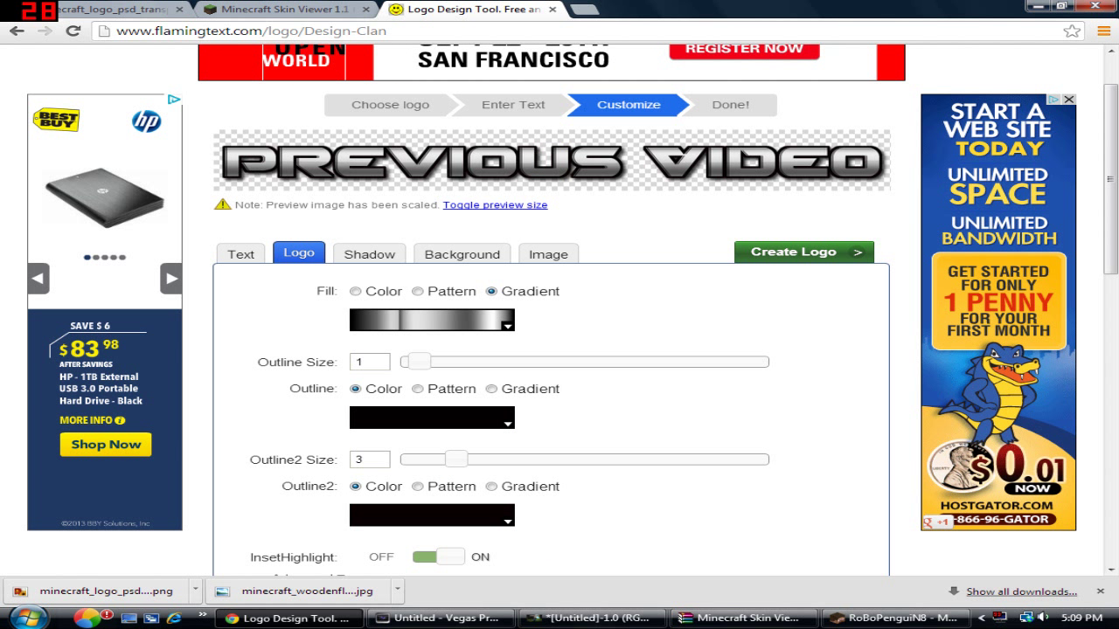
Create the finished "Previous Video" logo and download it.
click(240, 253)
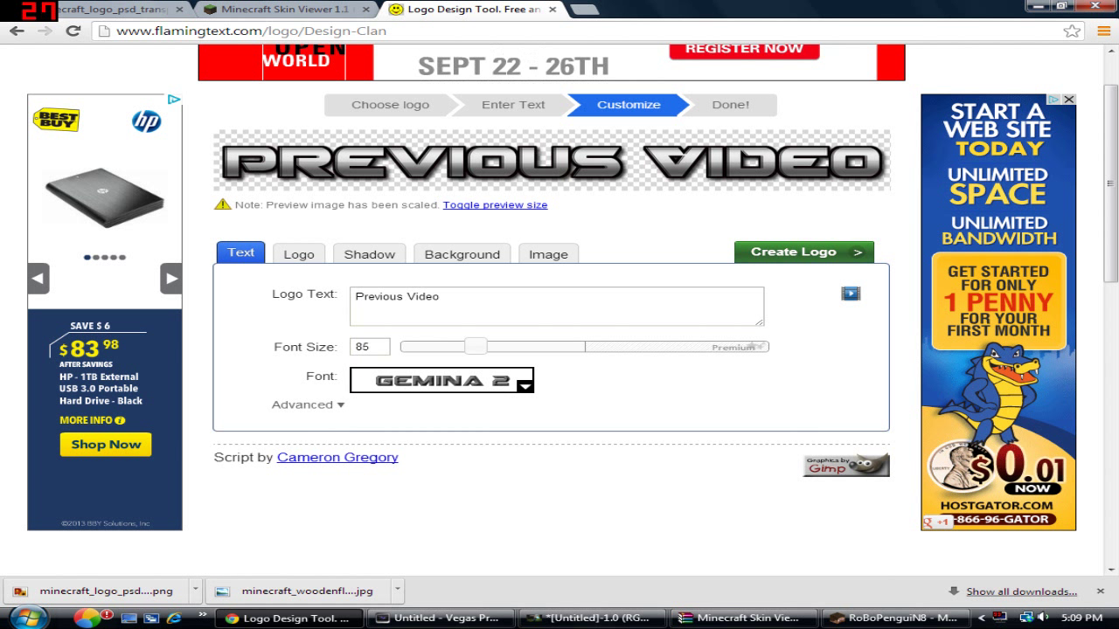
click(807, 253)
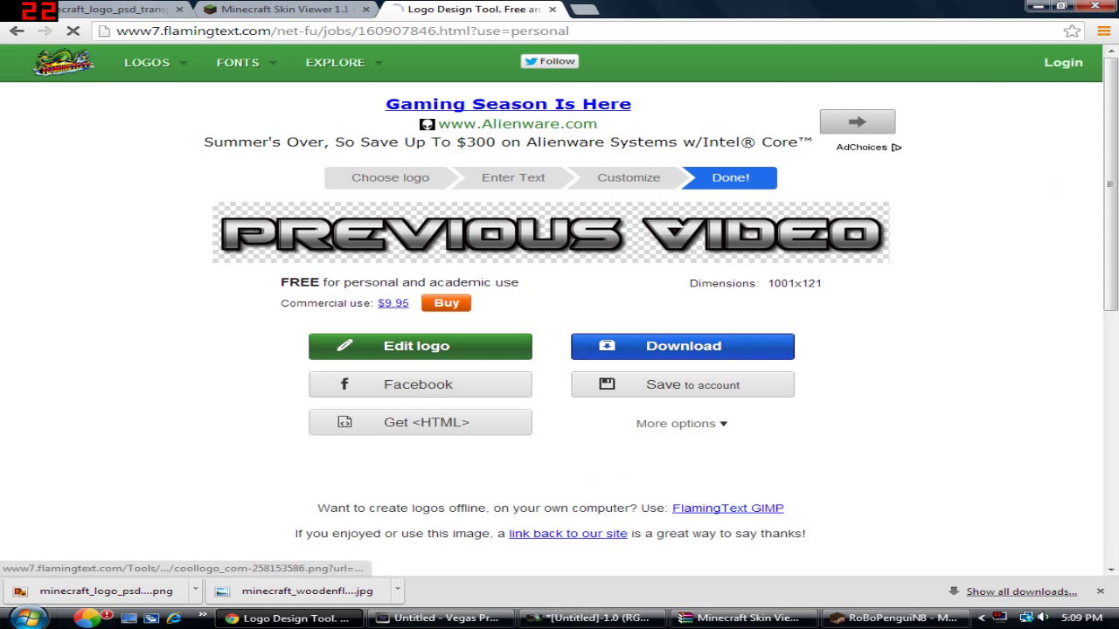
click(699, 353)
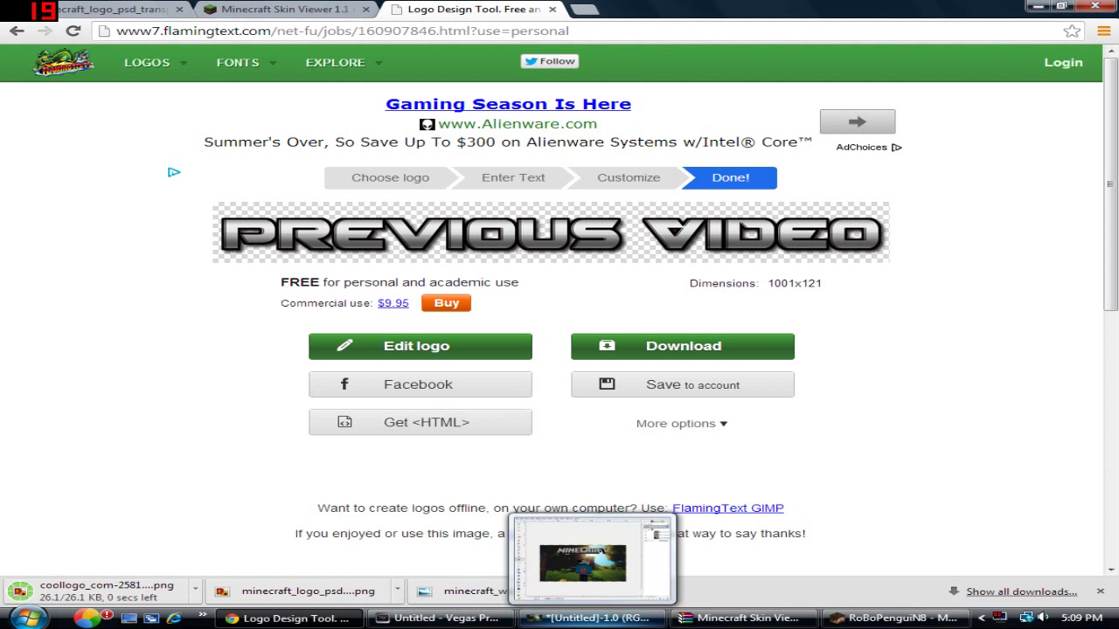
Switch to GIMP and open coollogo_com-258153586.png from Downloads as a new layer in the 1280 × 720 image.
click(595, 618)
click(17, 22)
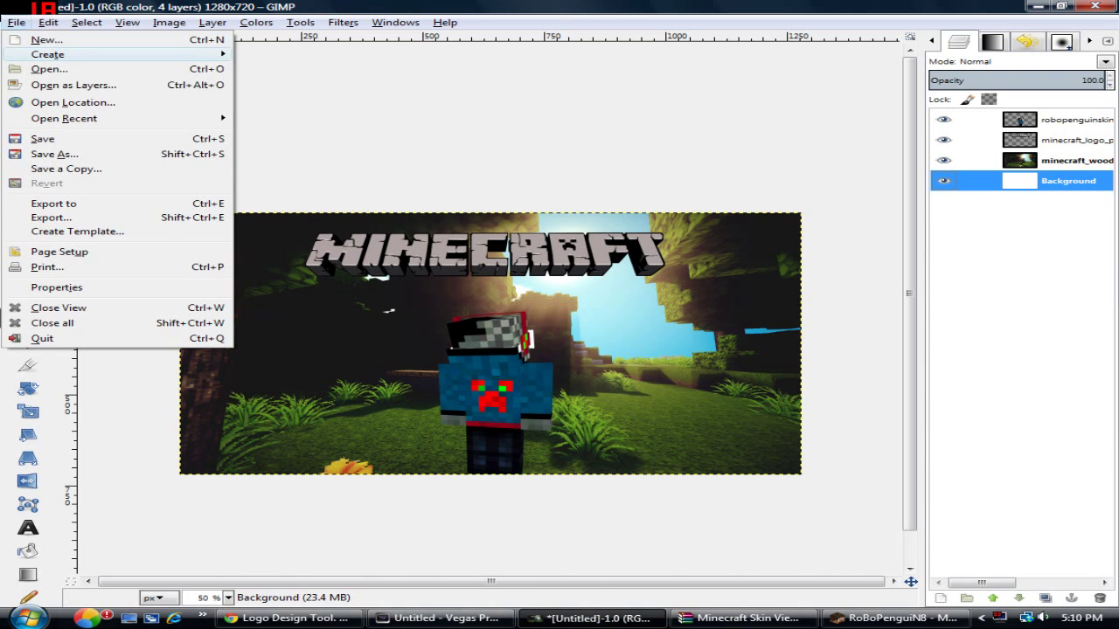
click(73, 85)
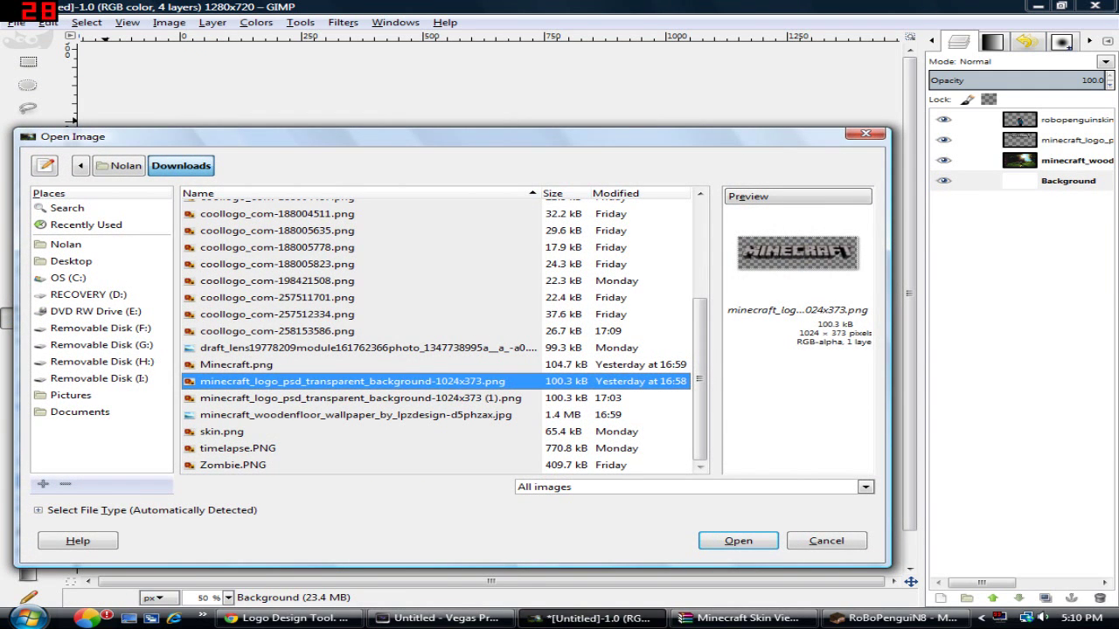
click(277, 314)
click(277, 331)
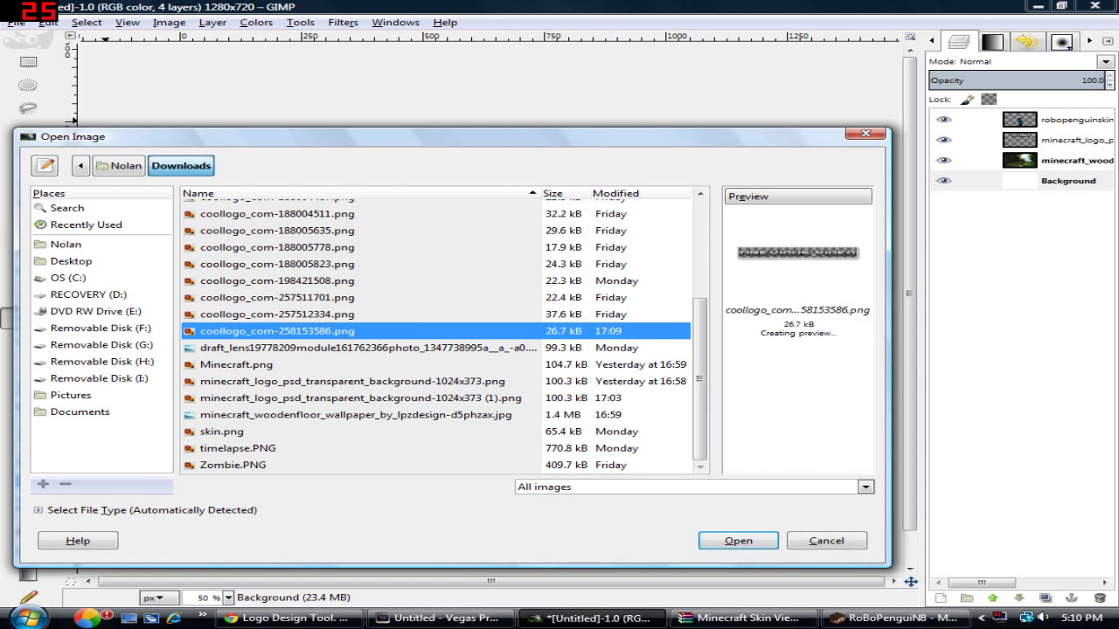
click(738, 541)
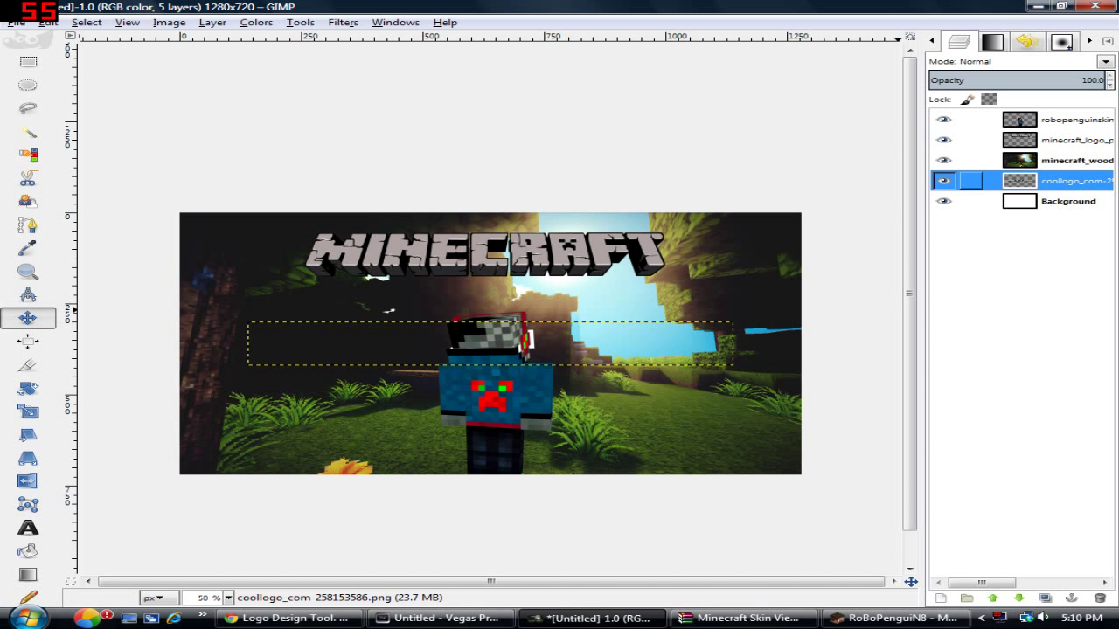
Raise the "Previous Video" logo layer to the top of the stack and move it up and left beneath the Minecraft title.
drag(1019, 181, 1030, 120)
click(492, 345)
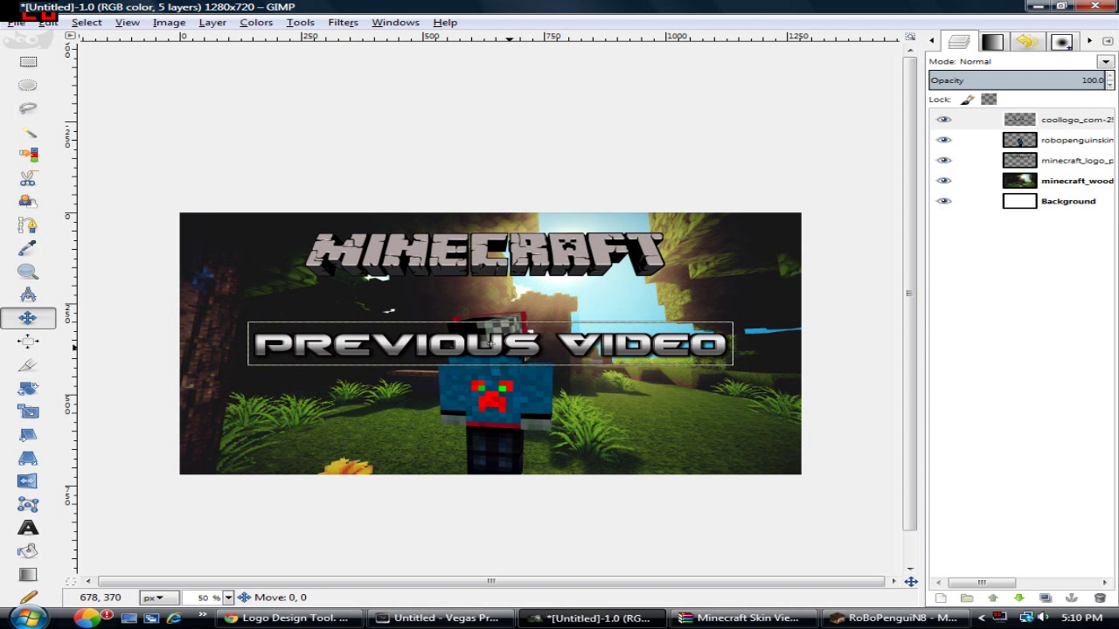
drag(493, 344, 396, 296)
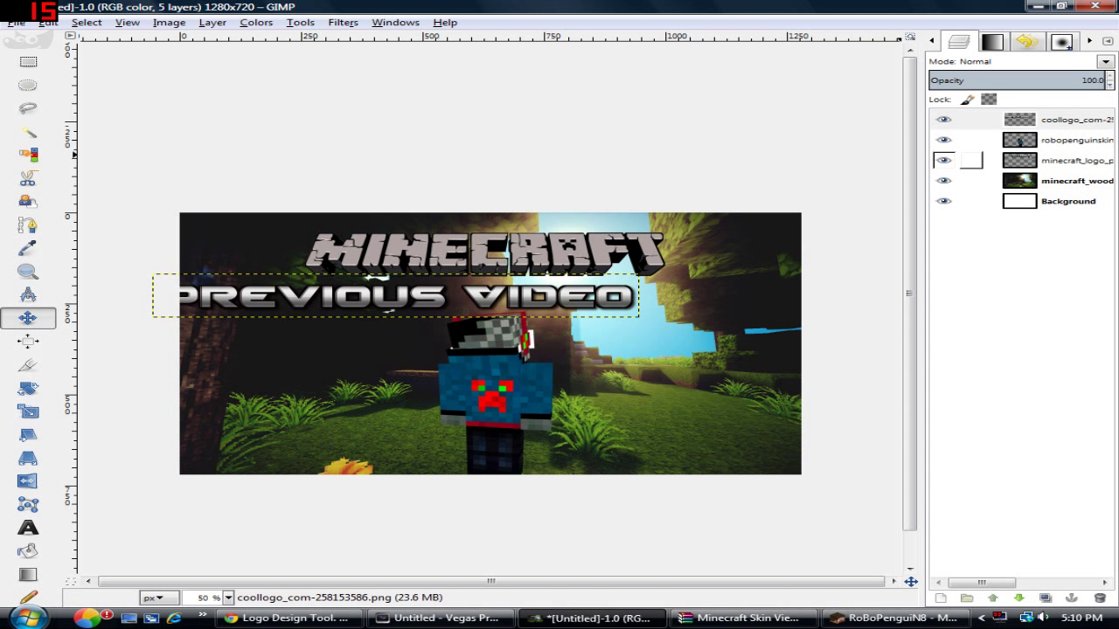
Scale the "Previous Video" layer to 525 × 63 px and move it toward the image's left edge.
right_click(1071, 120)
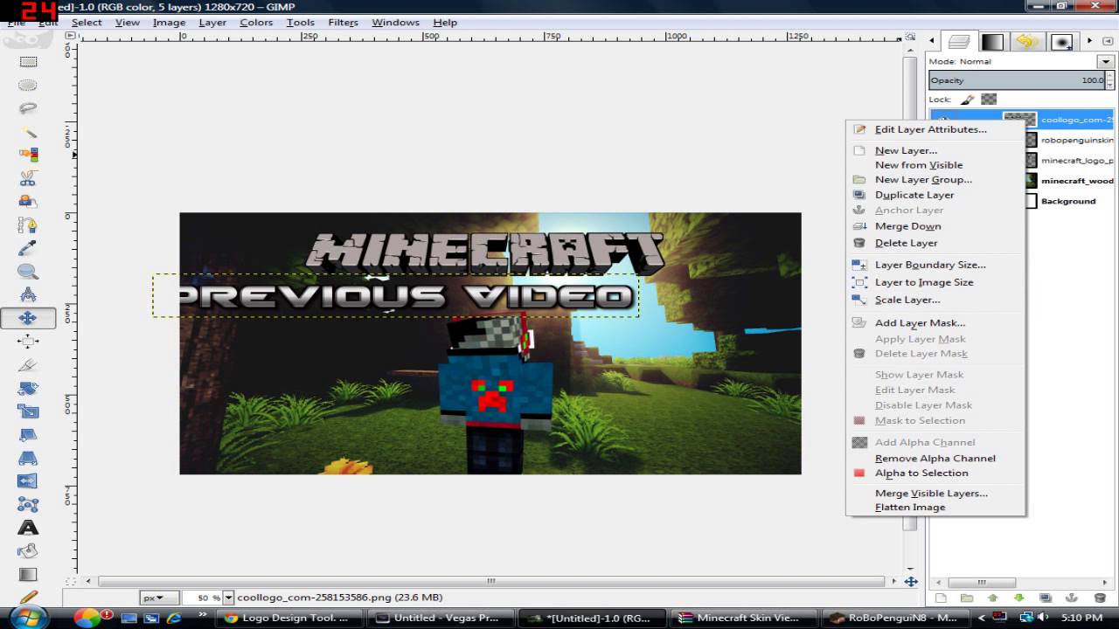
click(927, 305)
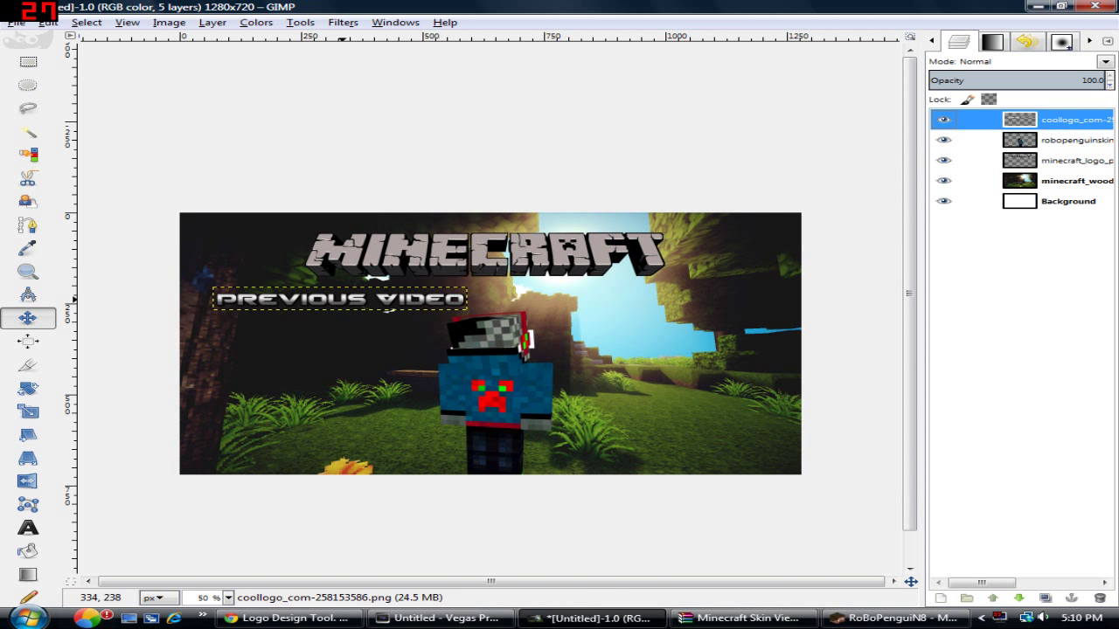
drag(342, 299, 307, 315)
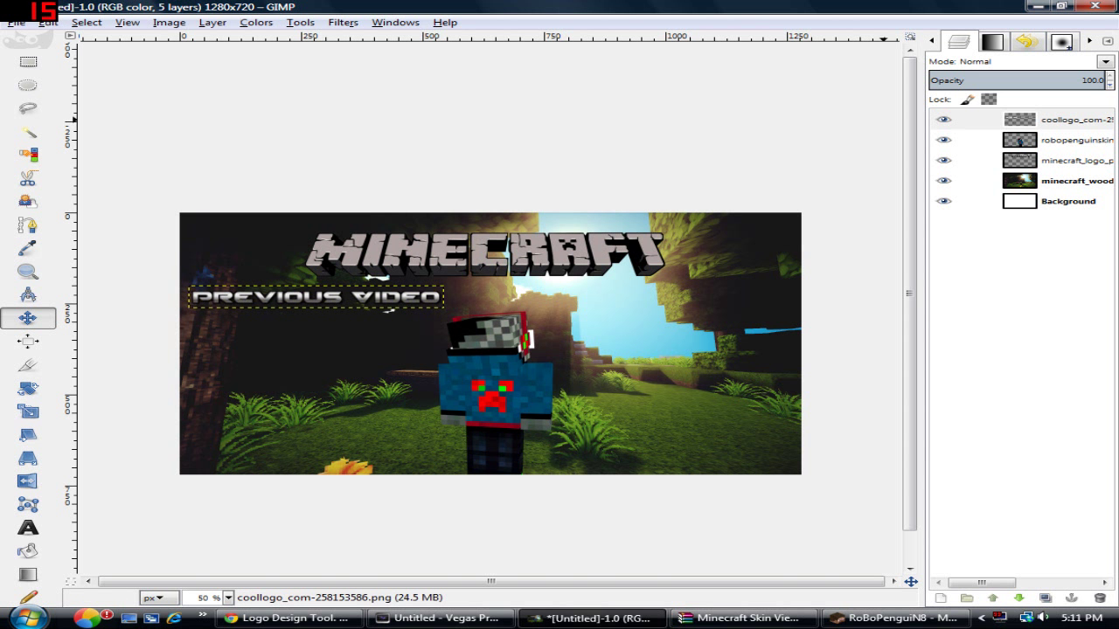
right_click(1033, 127)
click(914, 308)
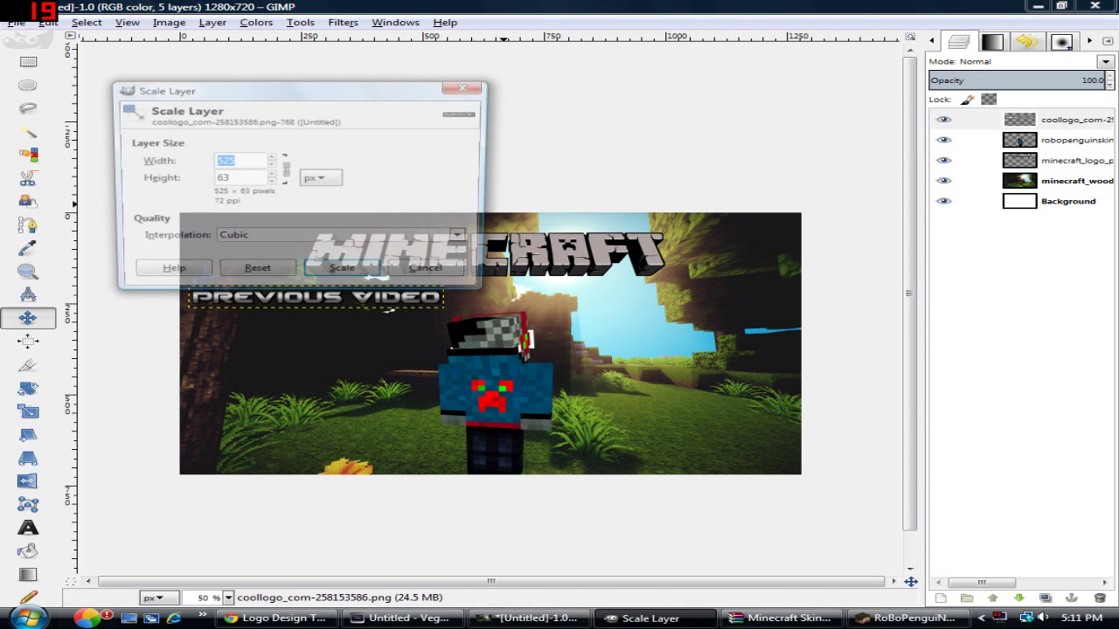
click(466, 87)
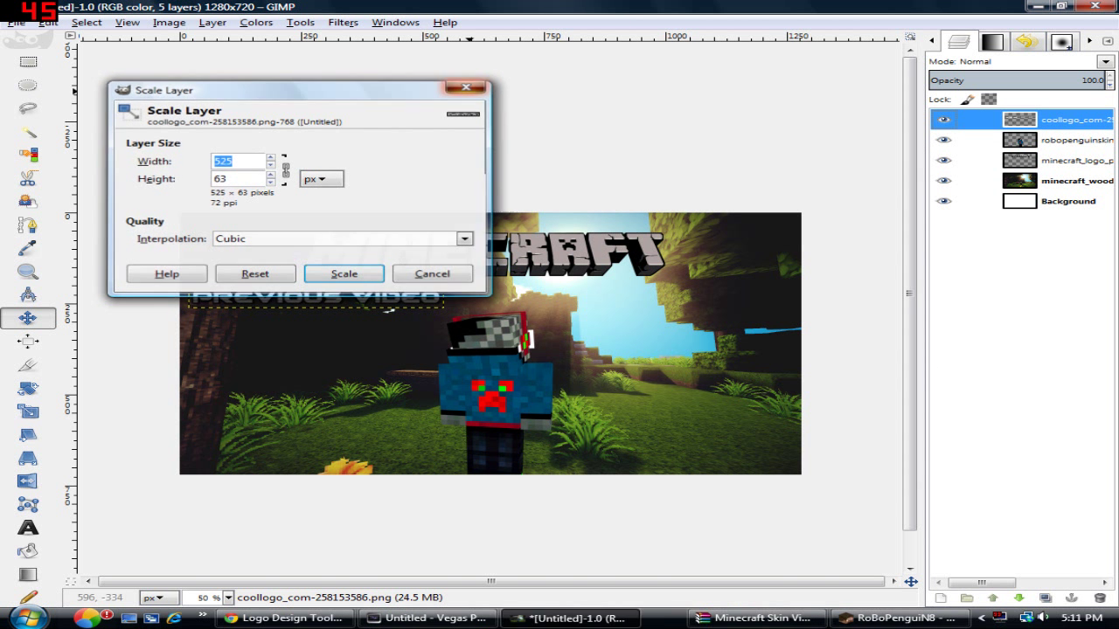
Nudge the "Previous Video" logo slightly closer to the image's left edge and undo the accidental wallpaper shift.
click(299, 313)
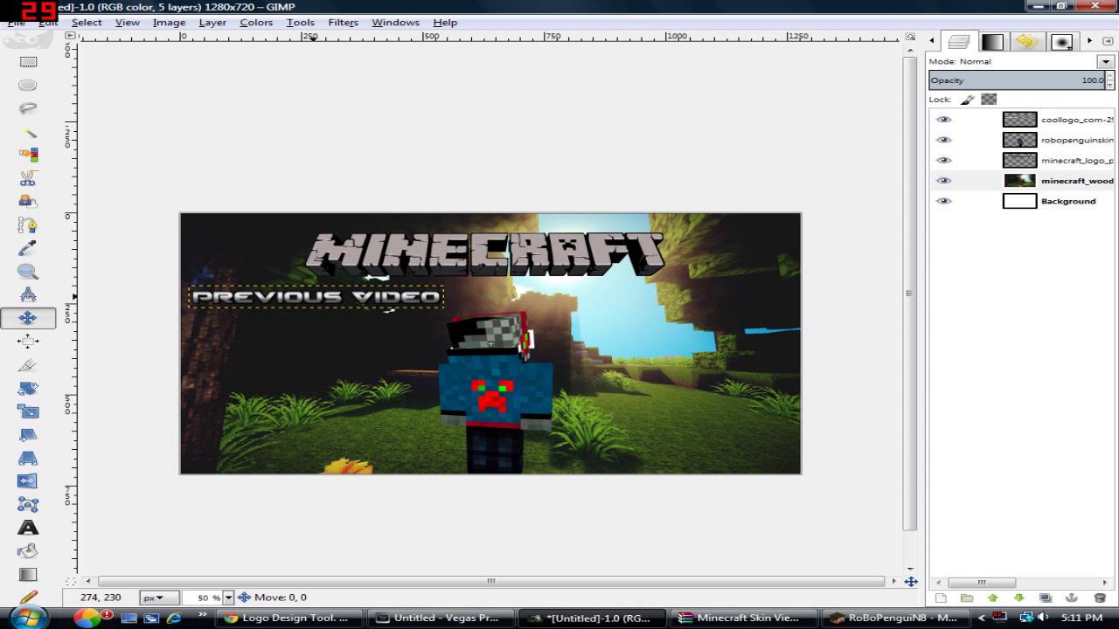
drag(319, 315, 334, 297)
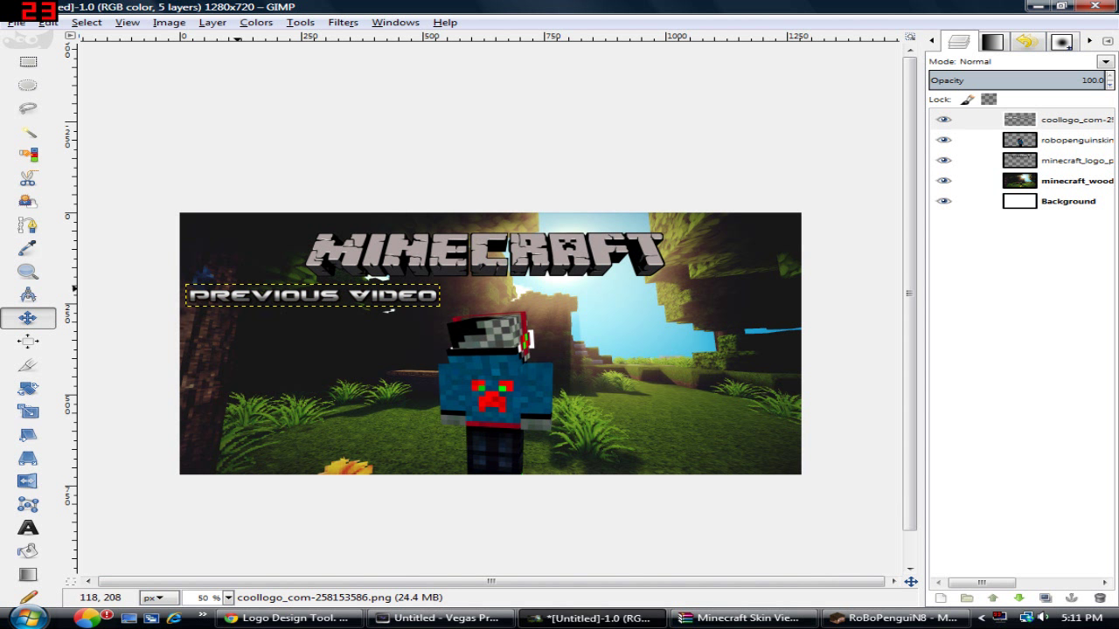
drag(181, 344, 270, 353)
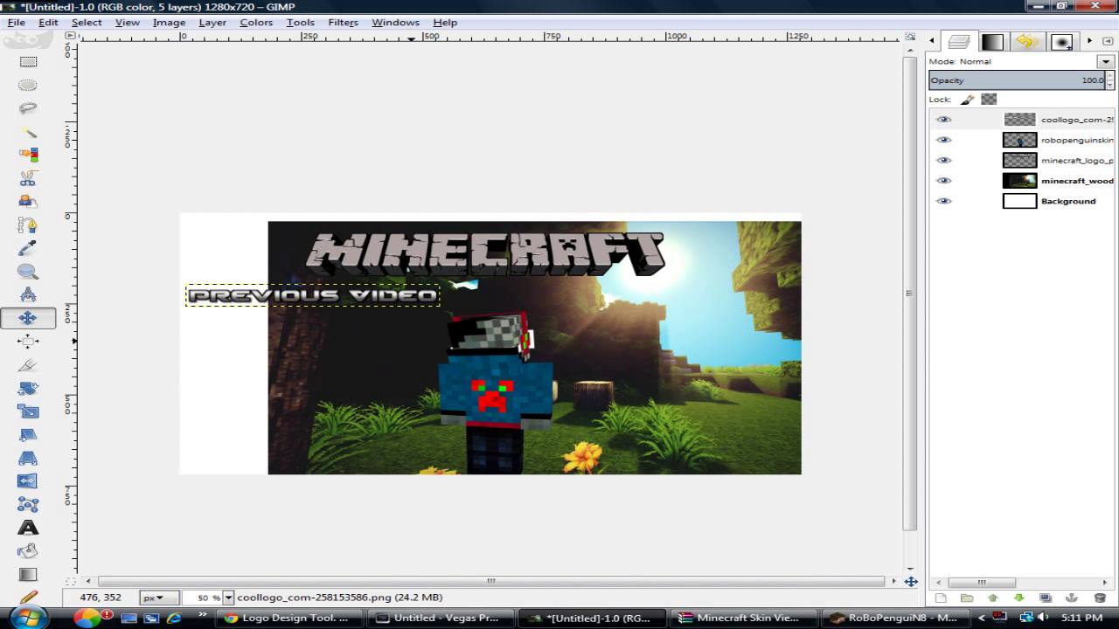
key(ctrl+z)
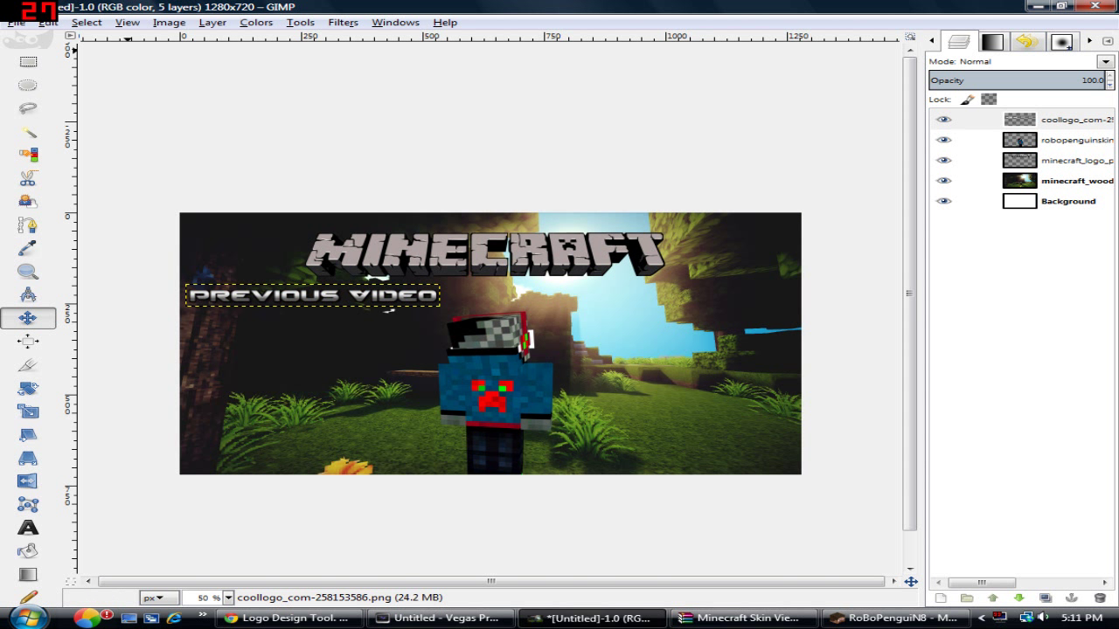
Start exporting the image and choose the Desktop folder "Thumbnail,Logos,Channel Art" as the destination.
click(16, 22)
click(43, 204)
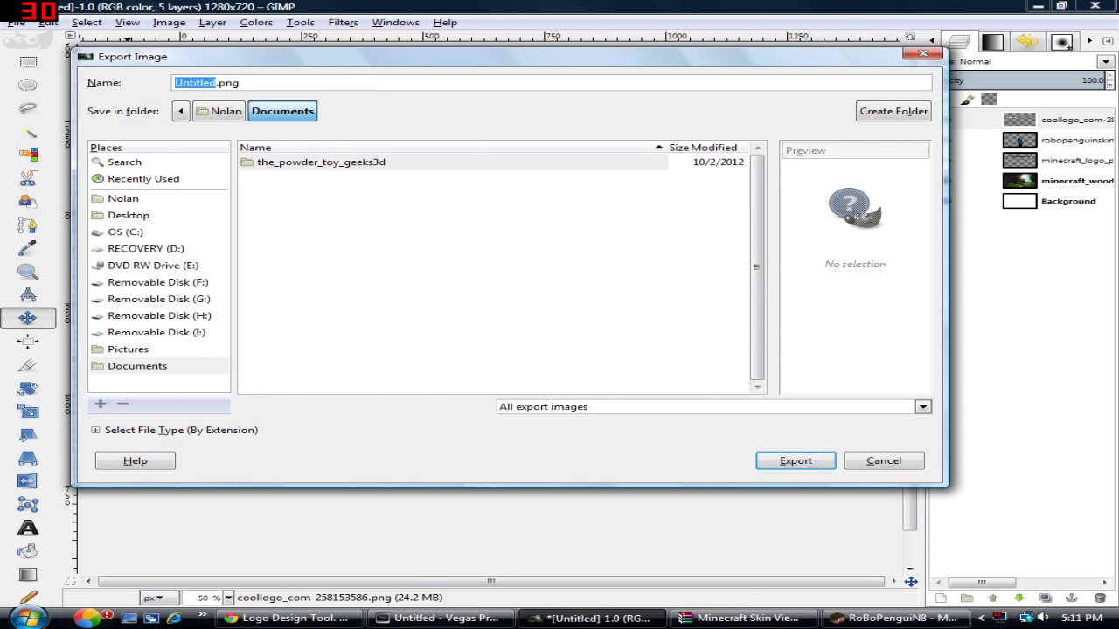
click(124, 198)
click(128, 215)
double_click(323, 245)
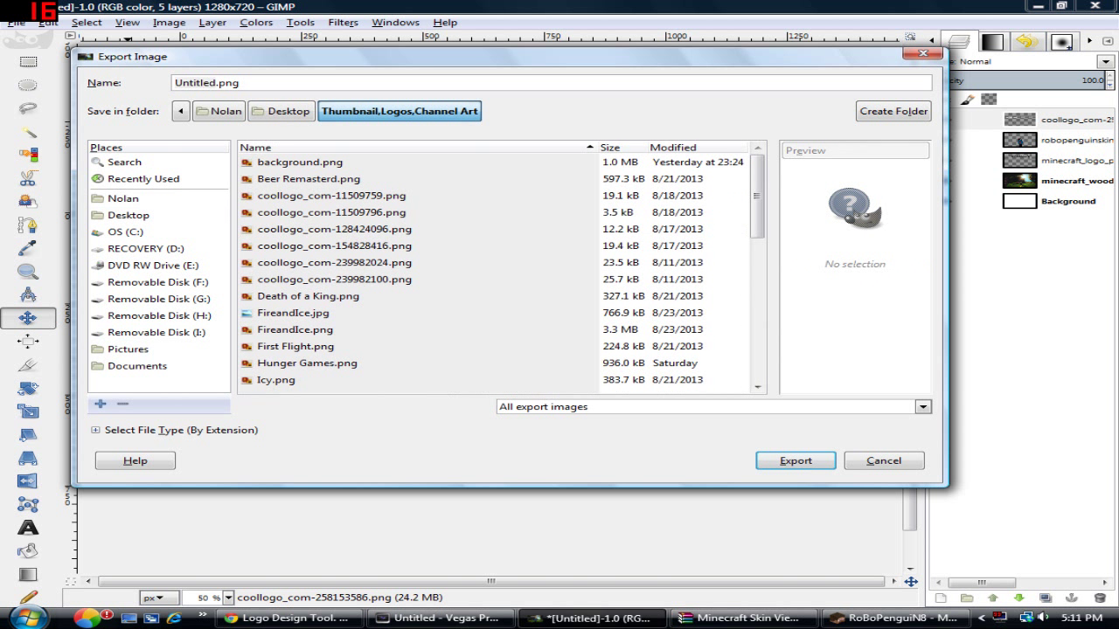
Name the file "Outro Tutorial.png" and export it with the default PNG options.
double_click(226, 82)
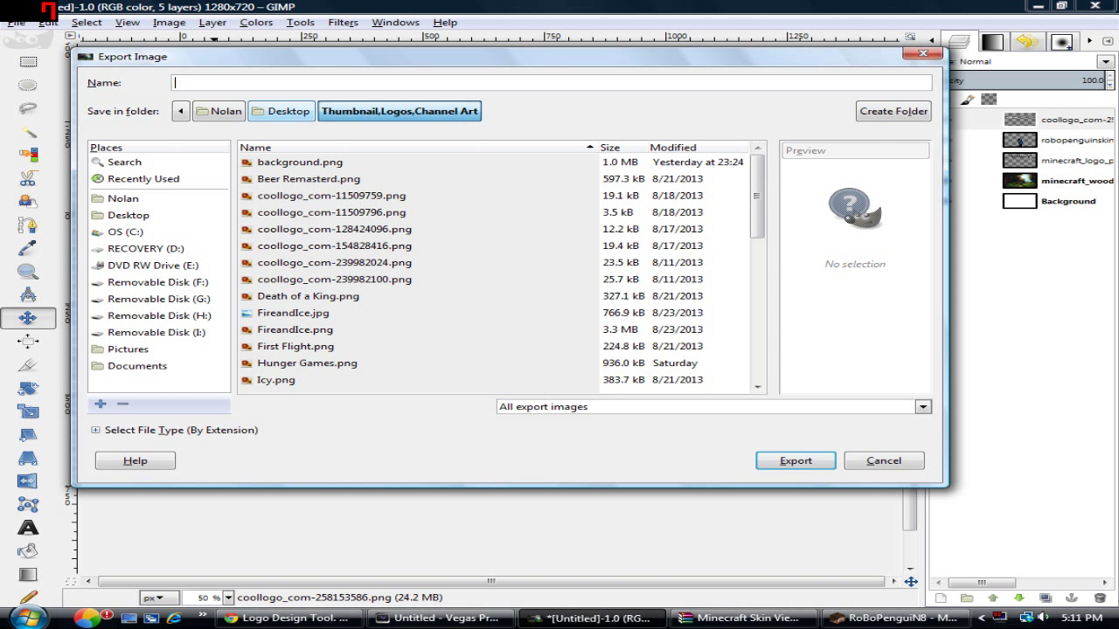
text(Outro Tutorial)
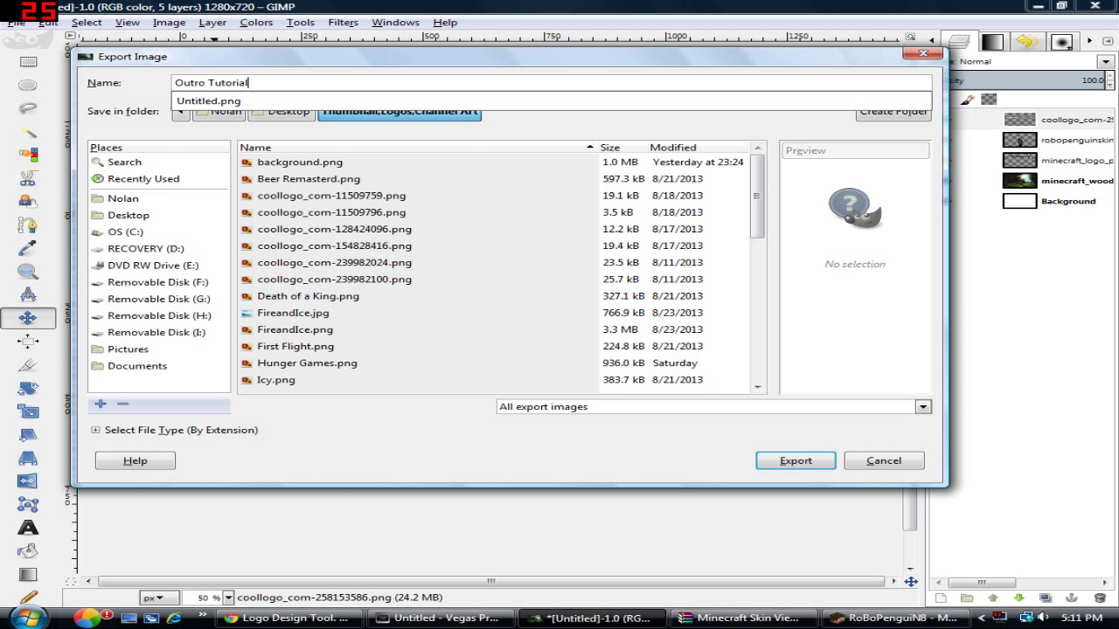
click(923, 407)
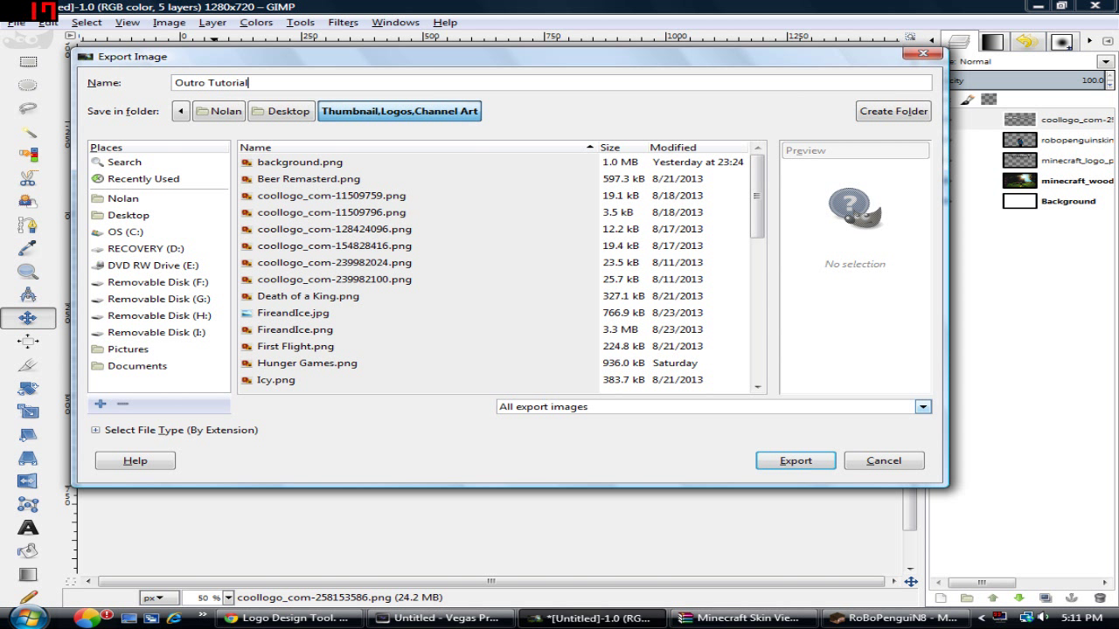
key(Return)
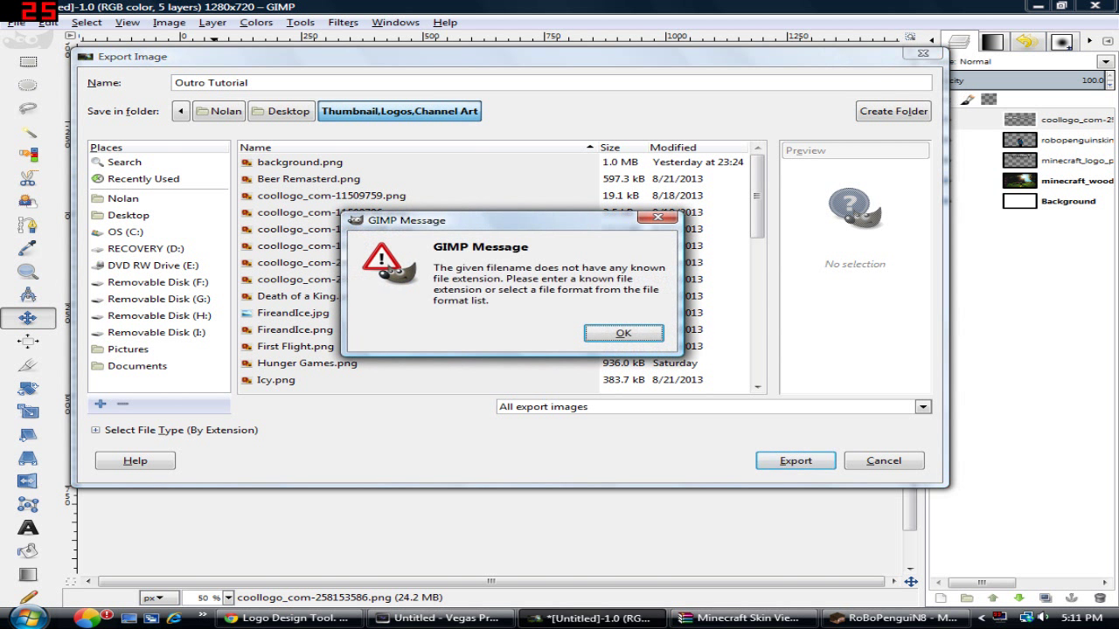
key(Return)
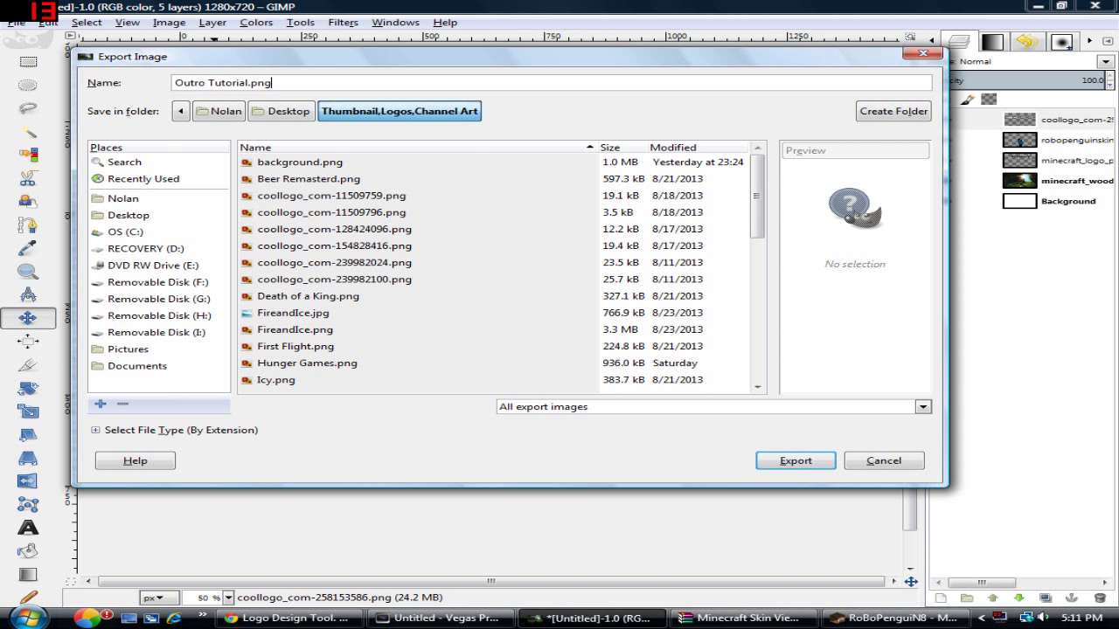
key(Return)
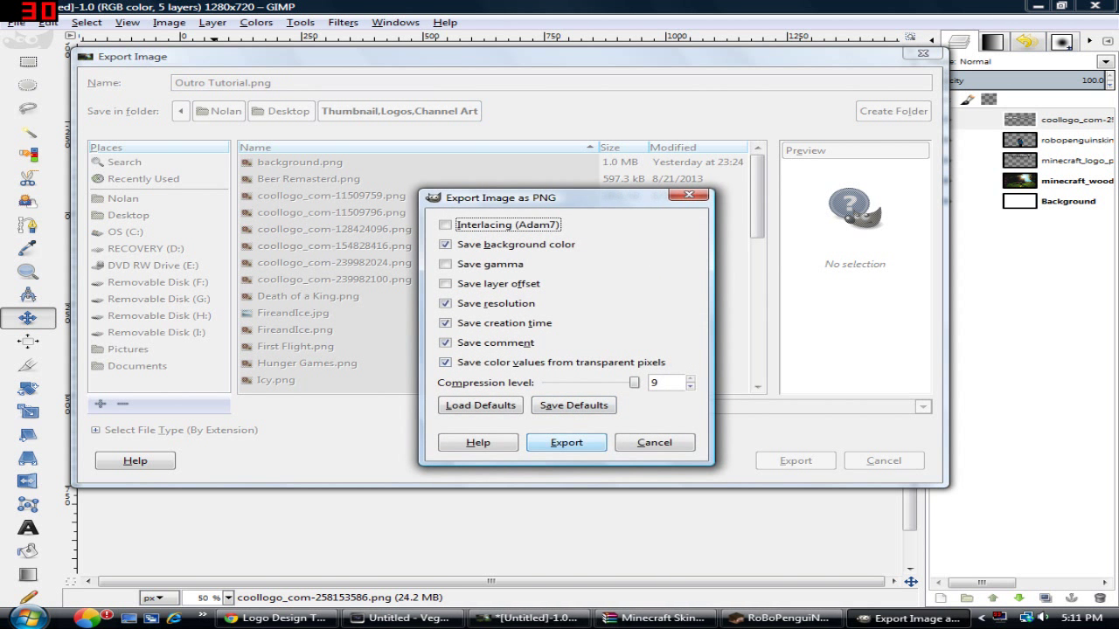
key(Return)
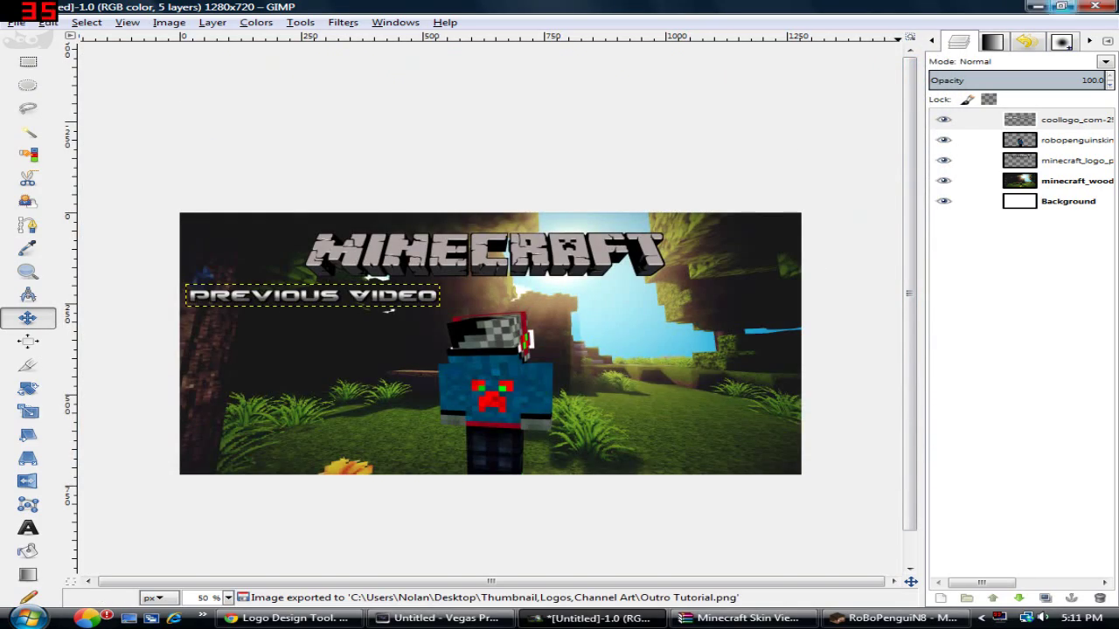
Minimize GIMP and the browser, and switch to the untitled Vegas Pro project.
click(1037, 6)
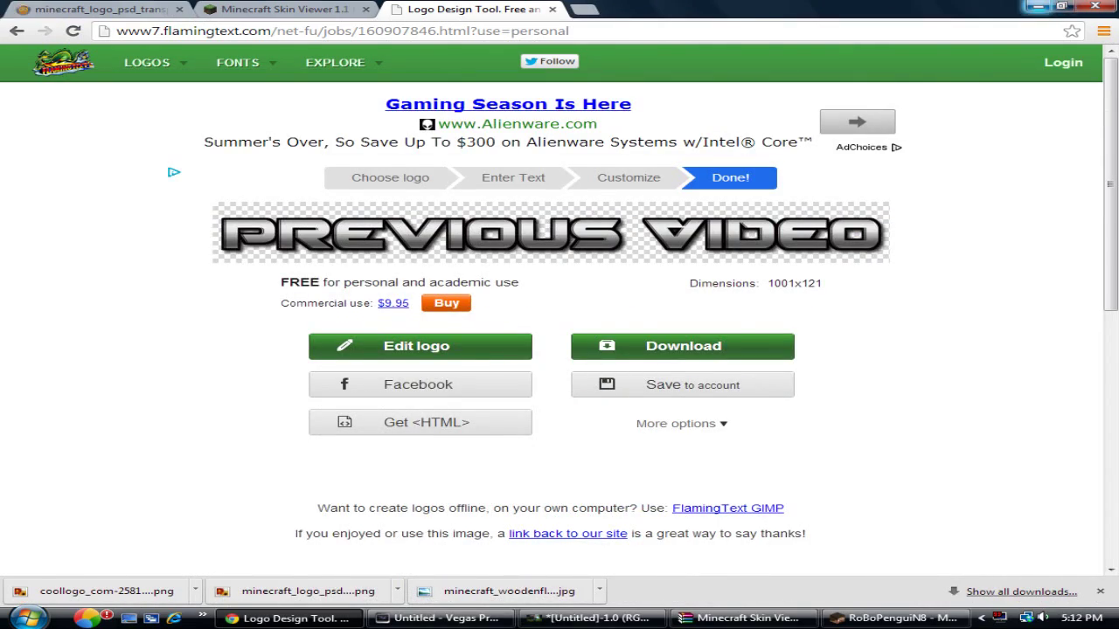
click(1037, 6)
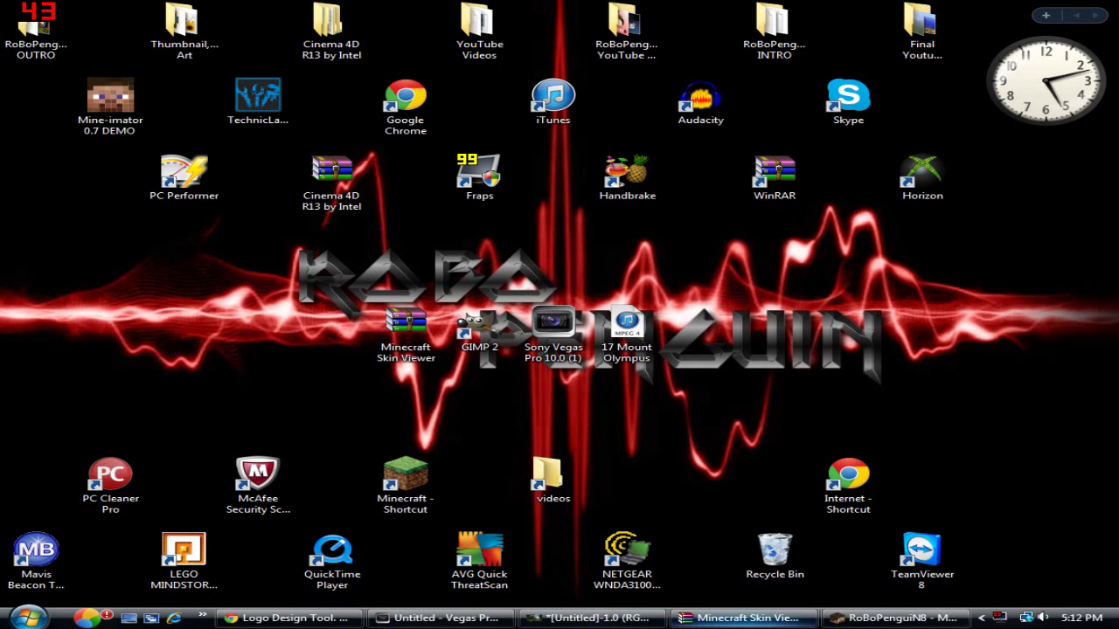
mouse_move(289, 618)
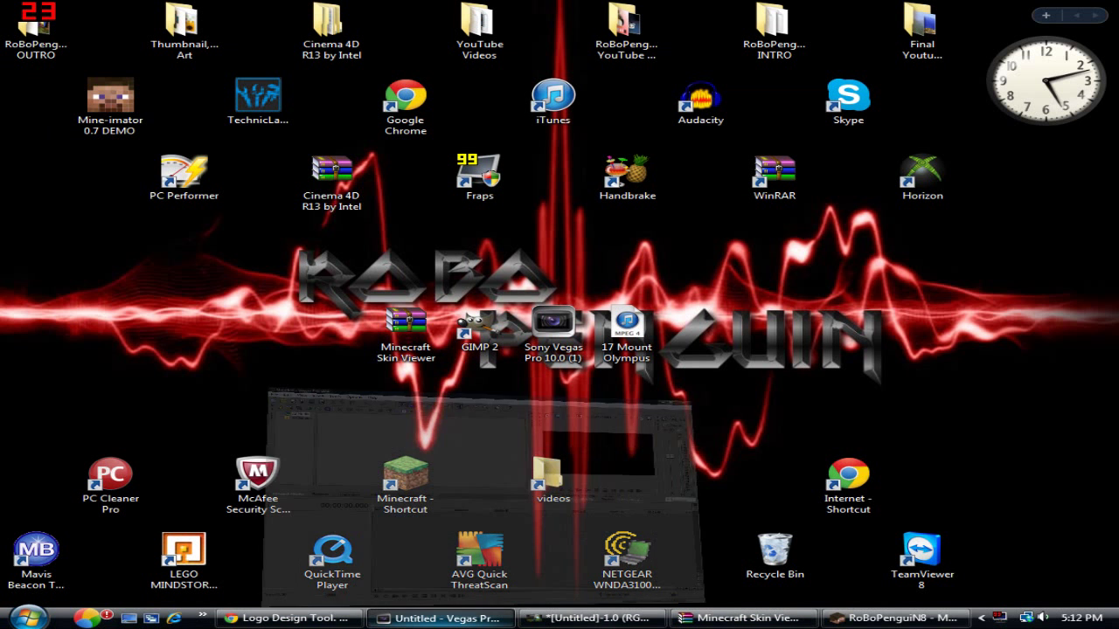
click(442, 618)
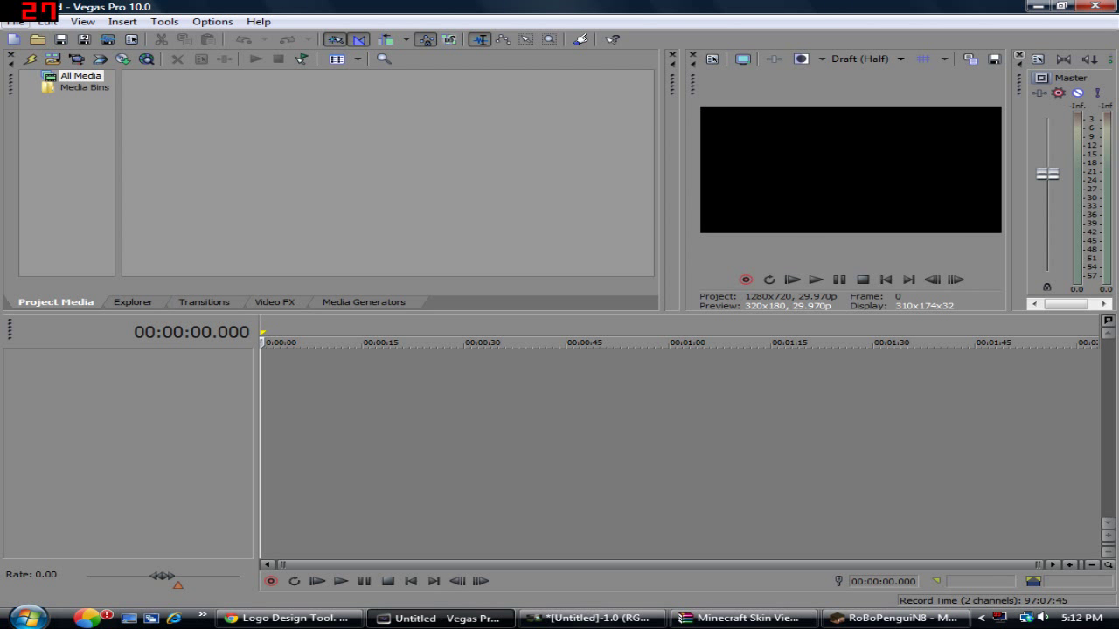
Import "Outro Tutorial.png" into the project media and place it on a new video track near the timeline's start.
key(alt+f)
key(Down)
key(Down)
key(Down)
key(Down)
key(Down)
key(Down)
key(Down)
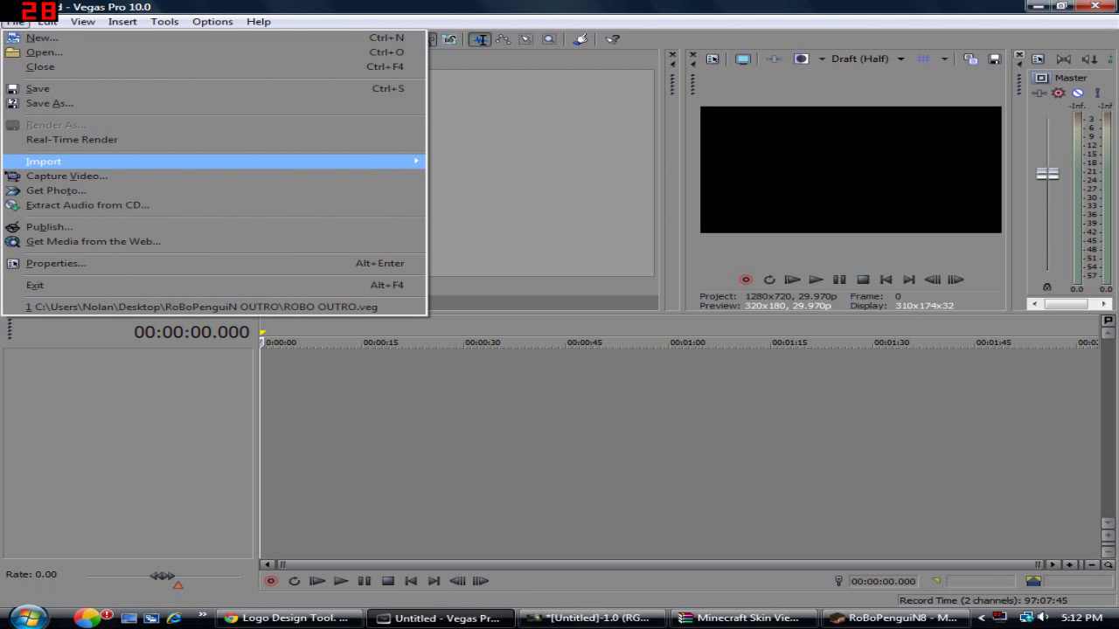
key(Right)
key(Return)
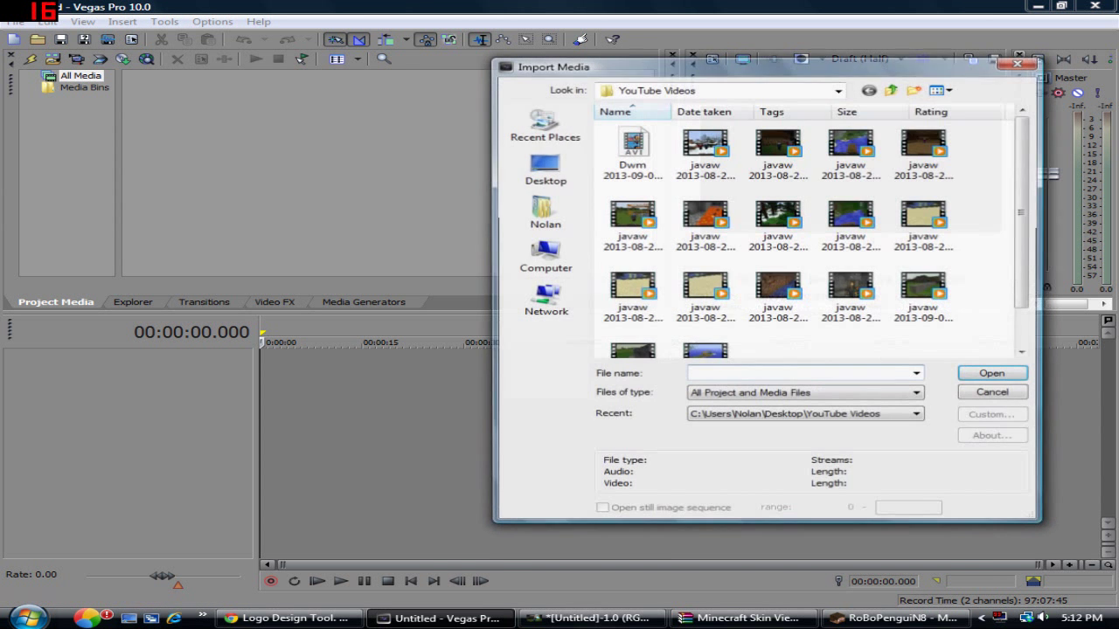
click(545, 212)
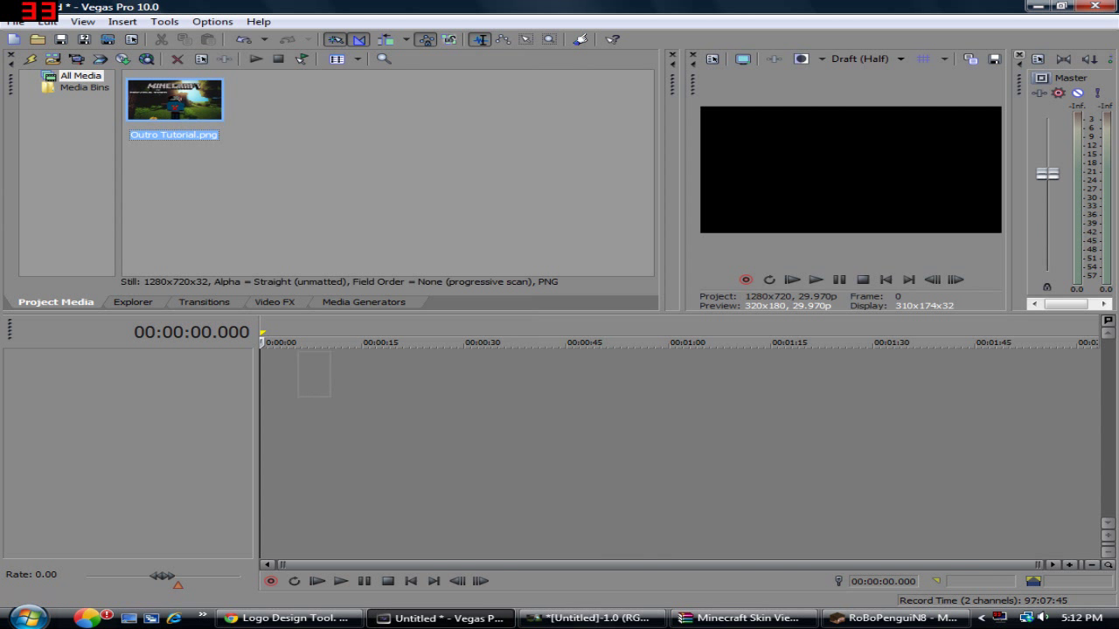
drag(315, 374, 320, 375)
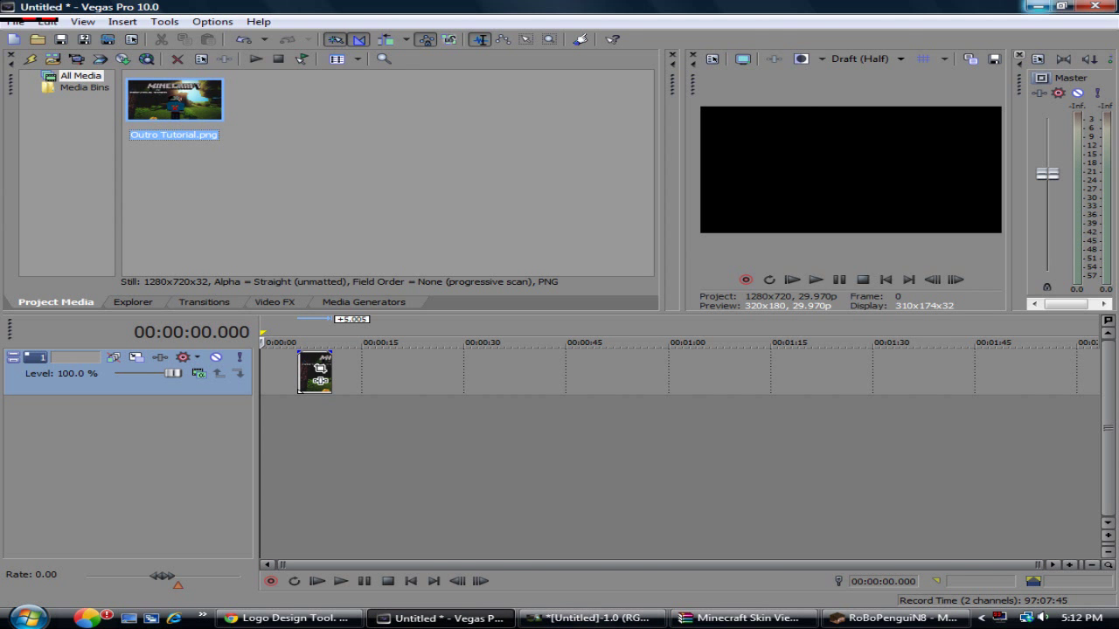
Add the desktop song "17 Mount Olympus" to the project media and place it on a new audio track at the timeline's start.
click(1038, 6)
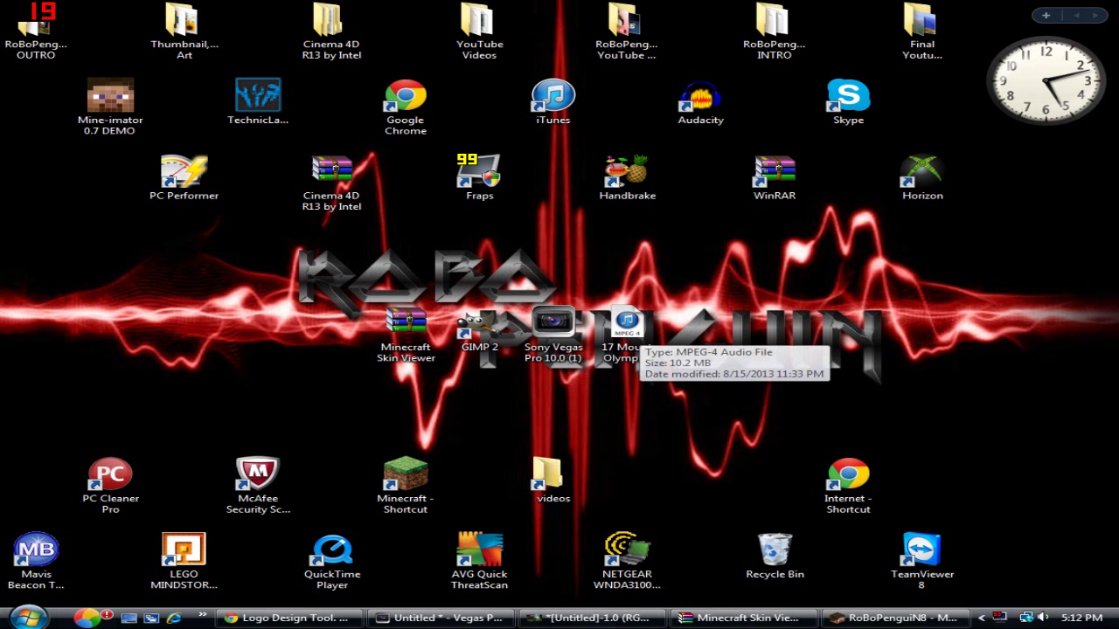
click(442, 618)
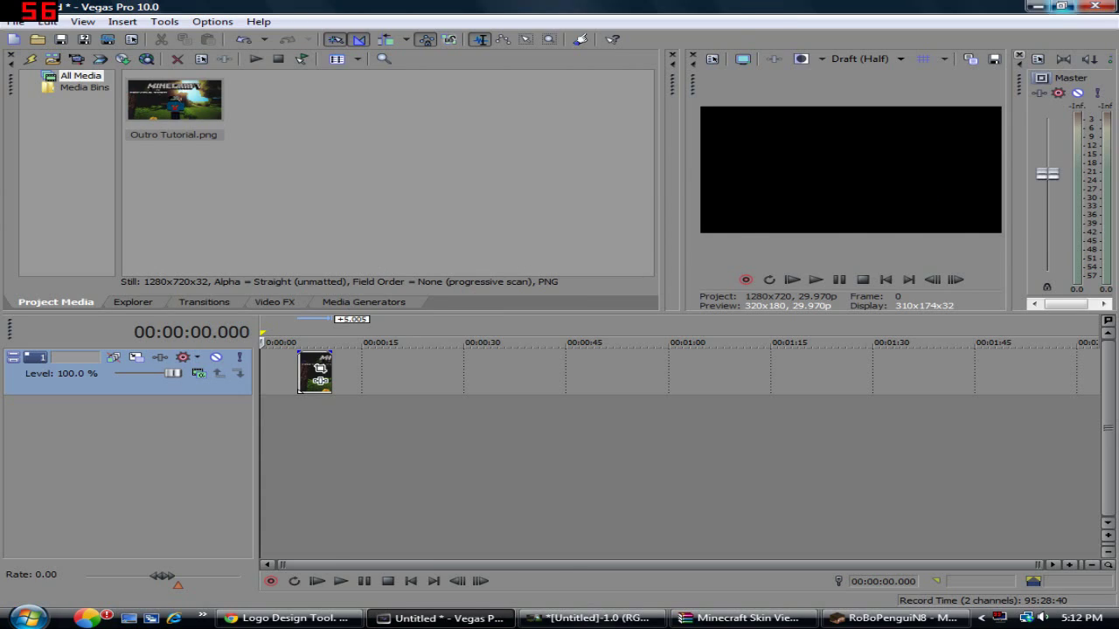
click(1061, 7)
drag(783, 197, 262, 48)
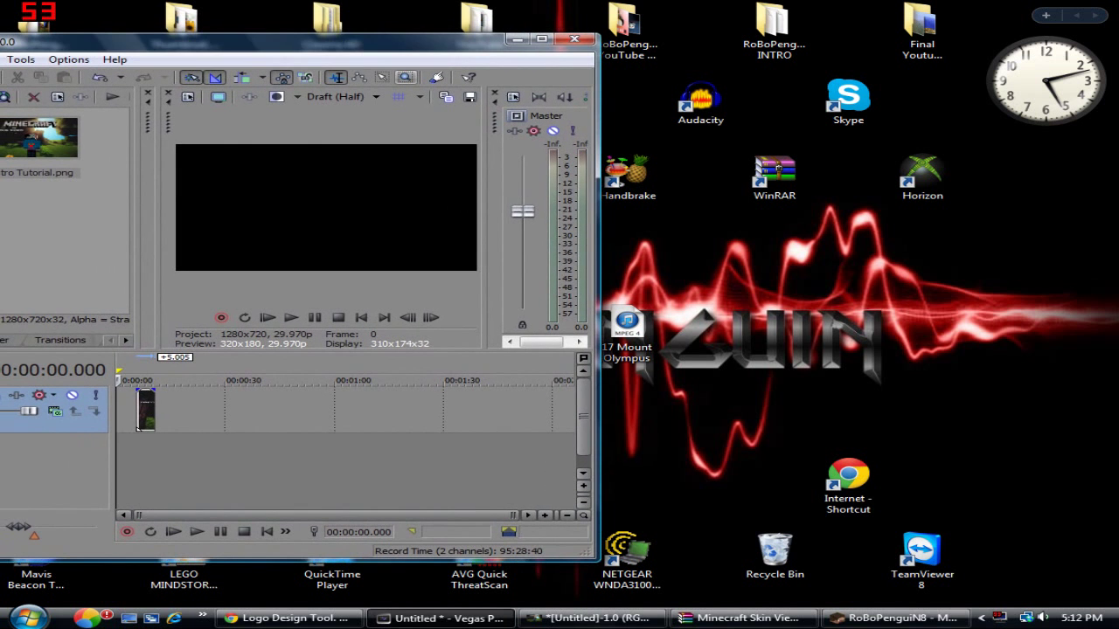
click(628, 334)
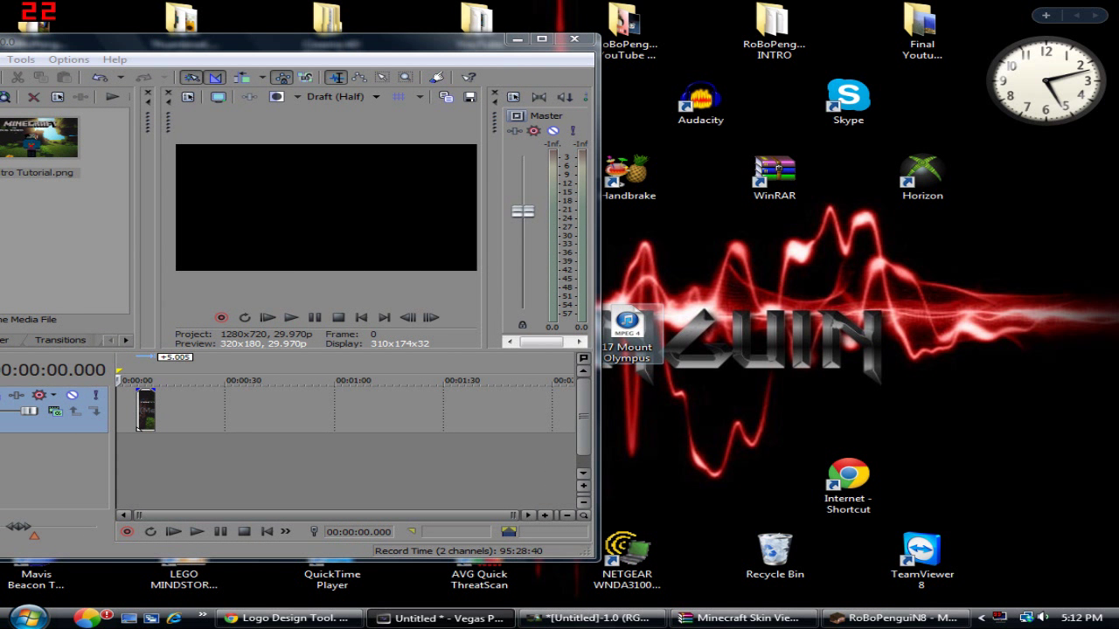
drag(628, 334, 61, 219)
click(542, 39)
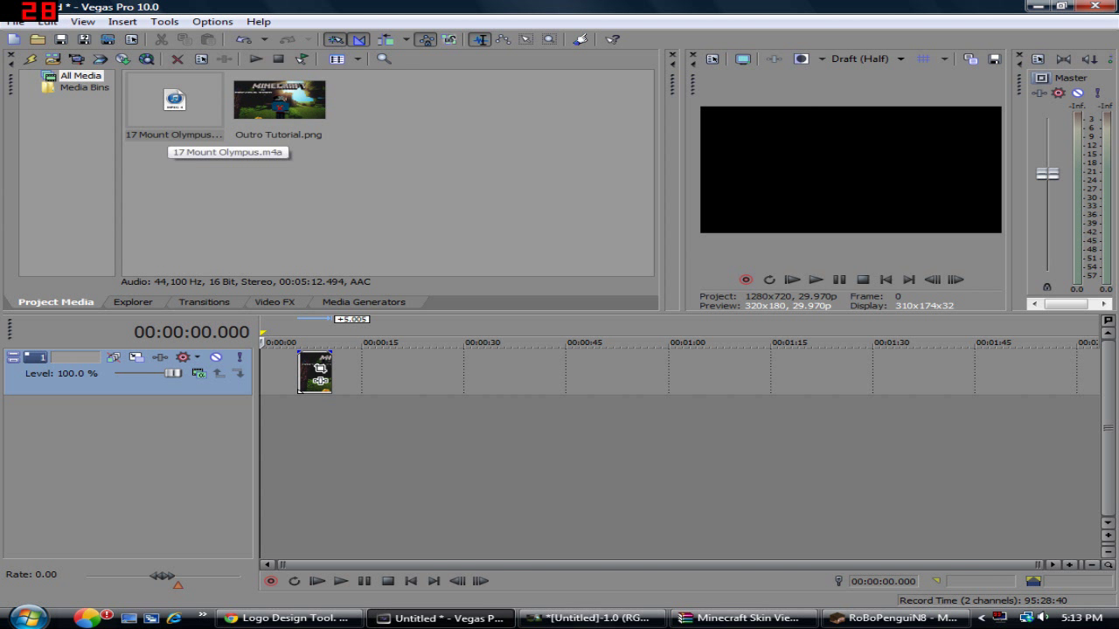
click(170, 130)
drag(169, 129, 272, 421)
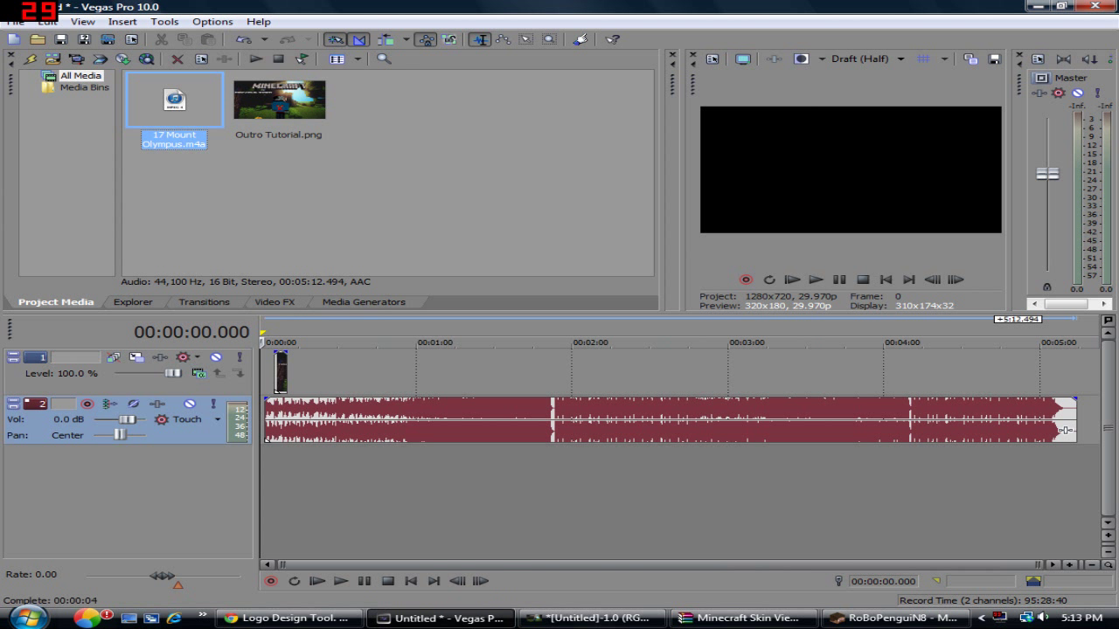
Audition the song briefly from the gap in its waveform at about 00:01:52.8.
click(552, 420)
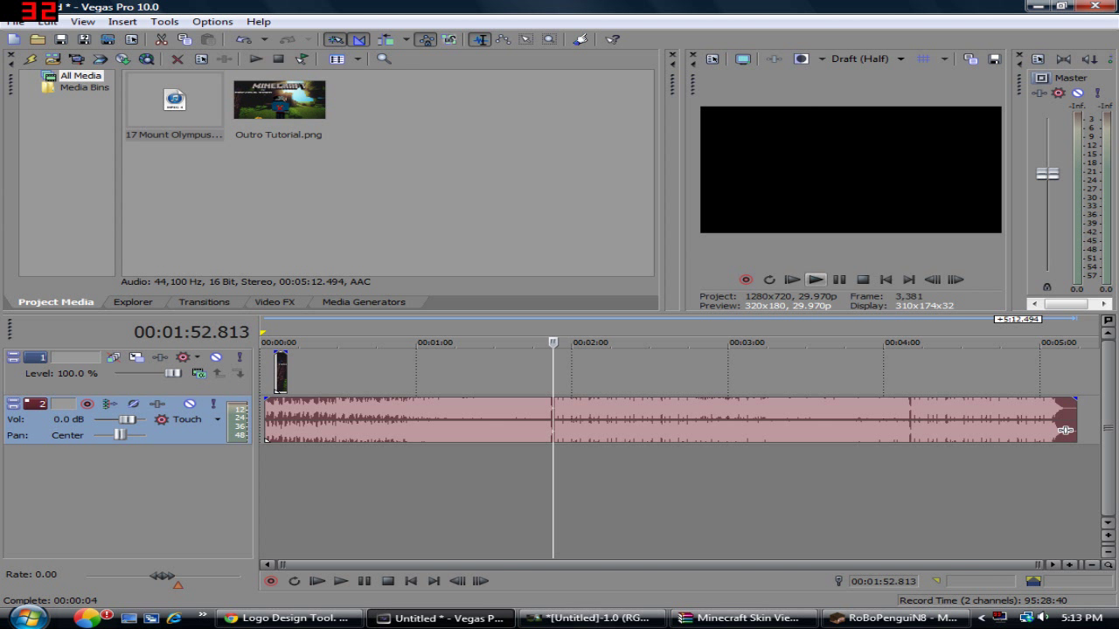
click(816, 280)
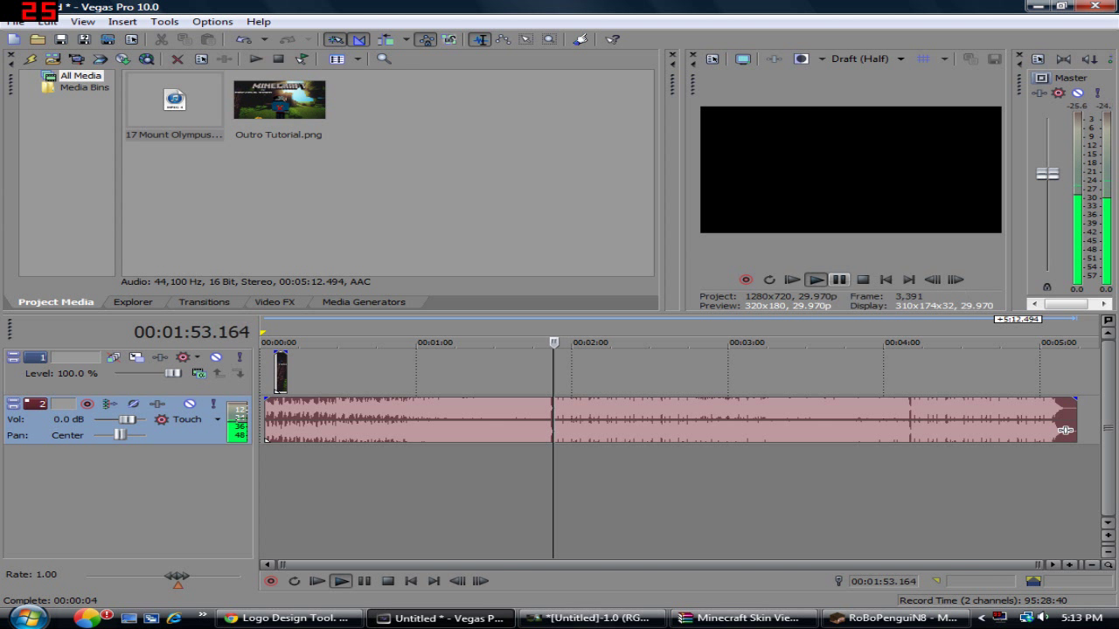
click(840, 280)
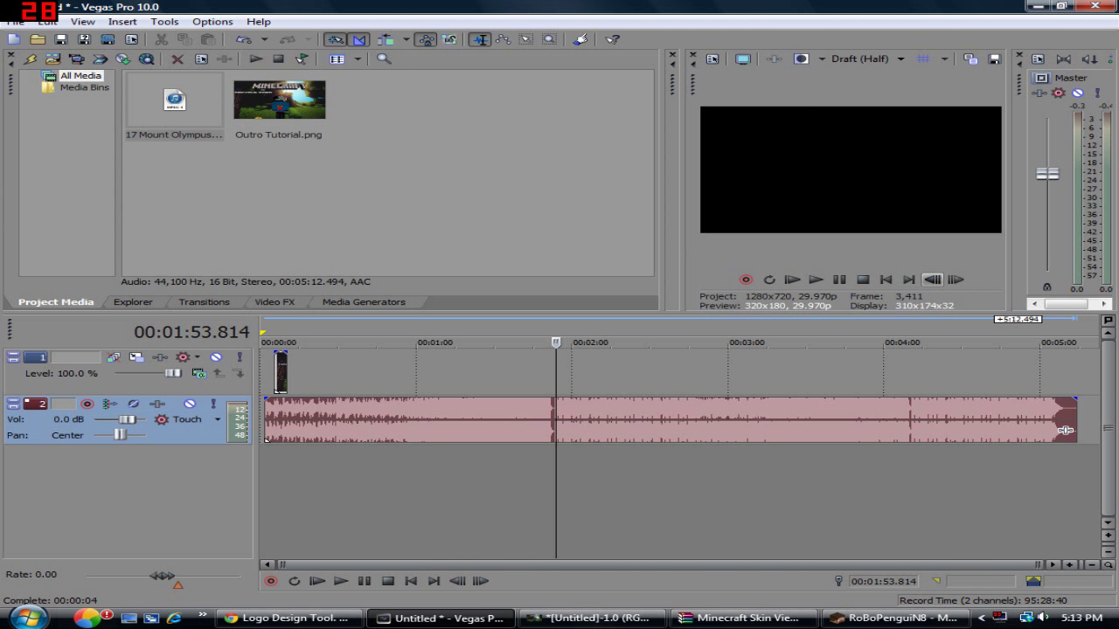
Step the playhead back frame by frame to 00:01:52.846 and split the song there.
click(933, 280)
click(933, 279)
click(933, 280)
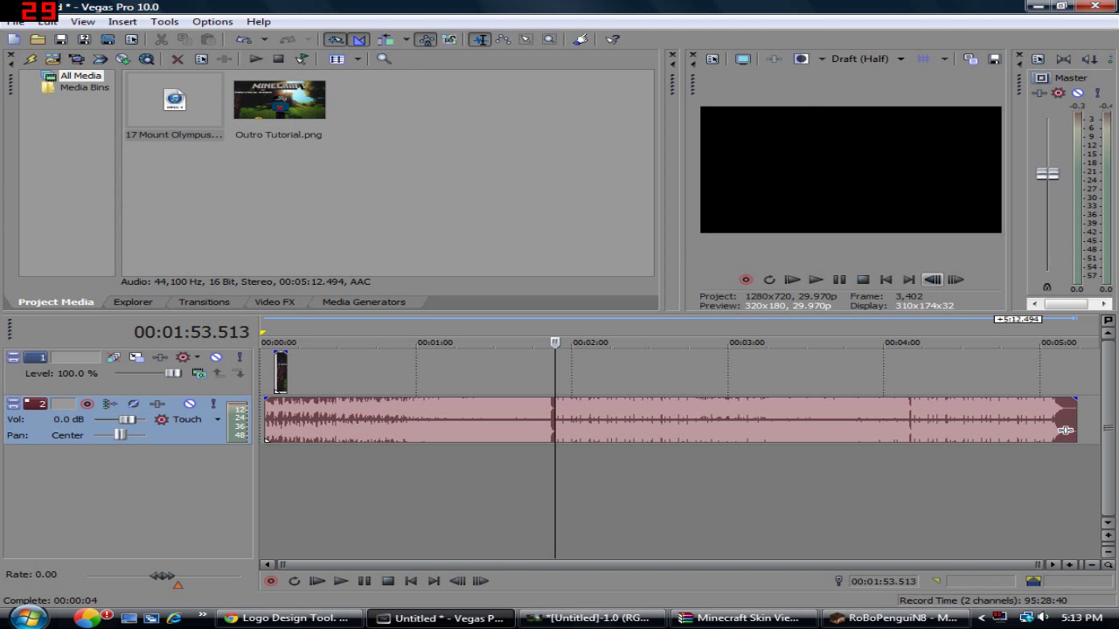
click(933, 279)
click(933, 279)
click(933, 280)
click(933, 280)
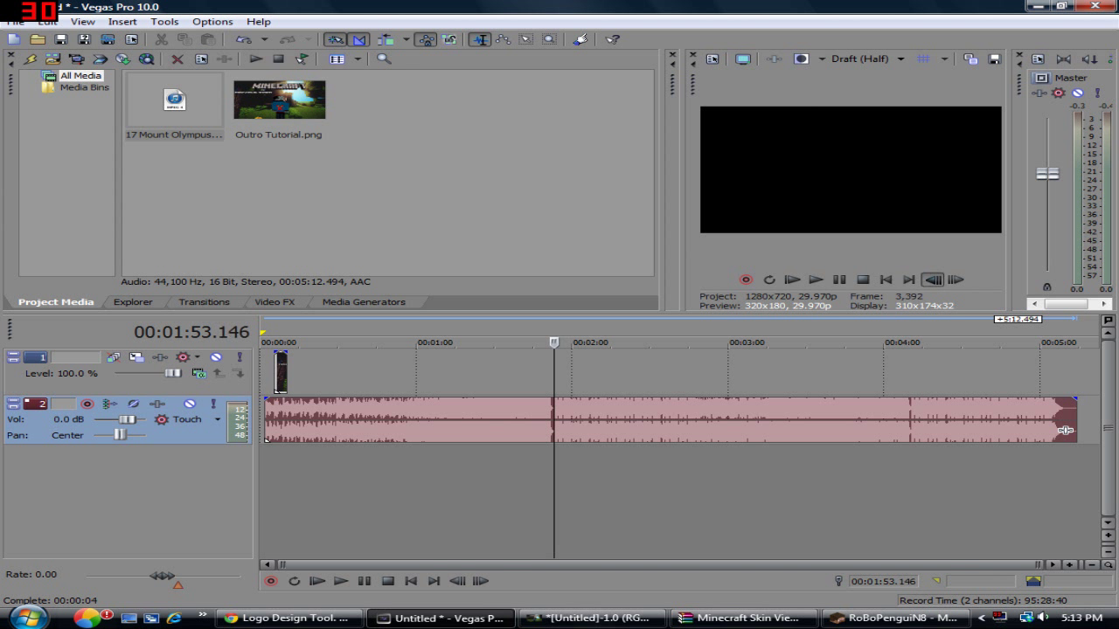
click(933, 280)
click(933, 279)
click(933, 280)
click(933, 280)
click(933, 280)
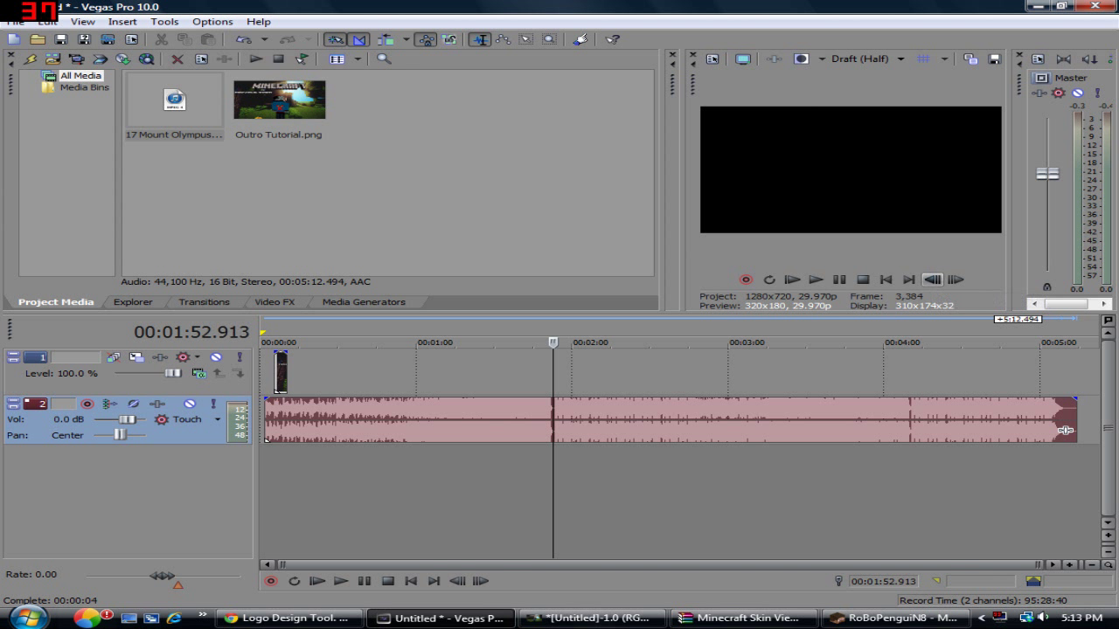
key(Left)
key(s)
right_click(542, 430)
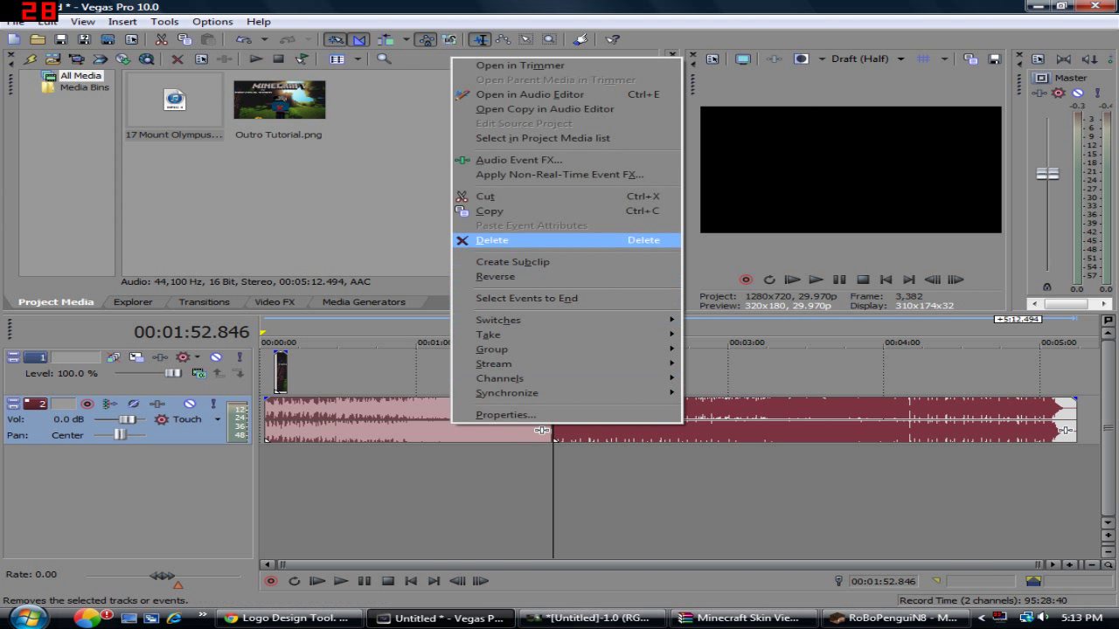
key(Escape)
Split the song's first part at about 00:01:36.4 and delete the piece before the split.
click(463, 419)
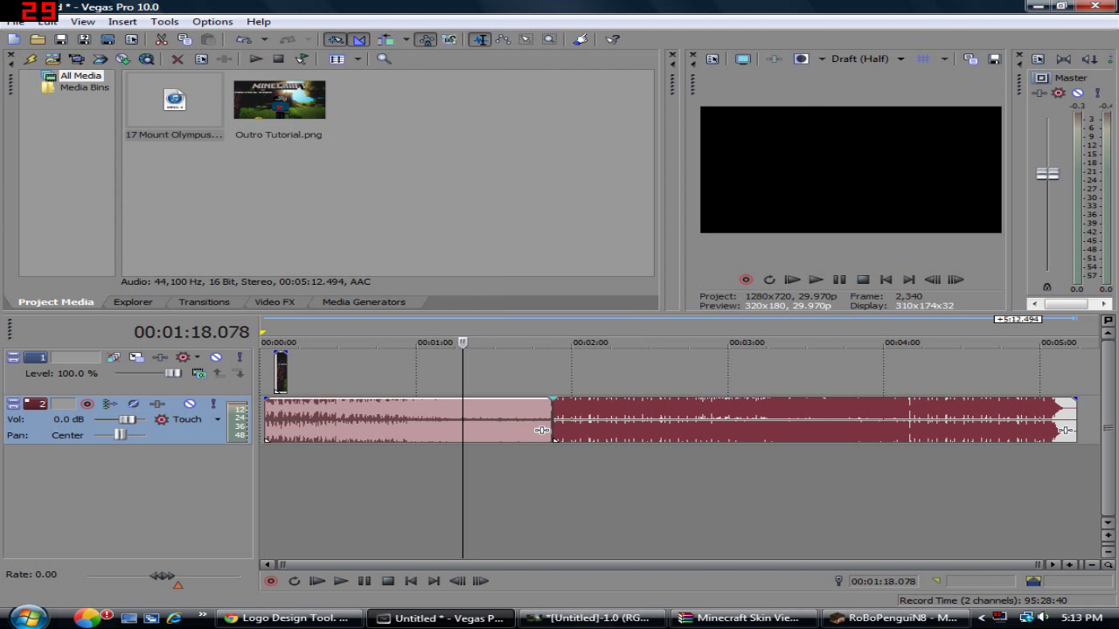
click(494, 420)
click(511, 419)
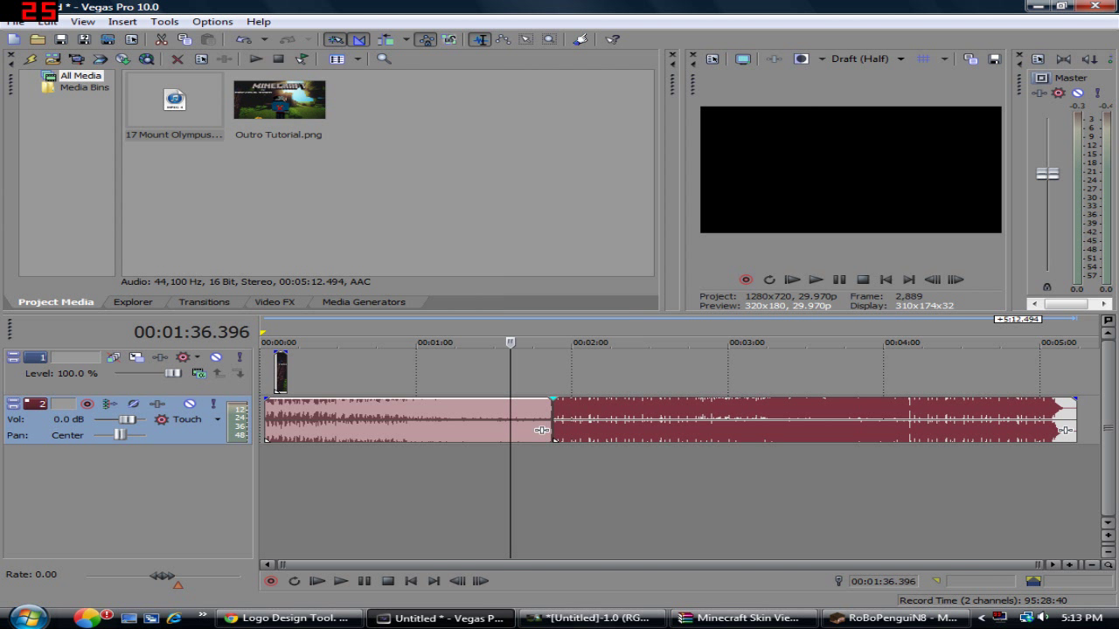
key(s)
right_click(499, 430)
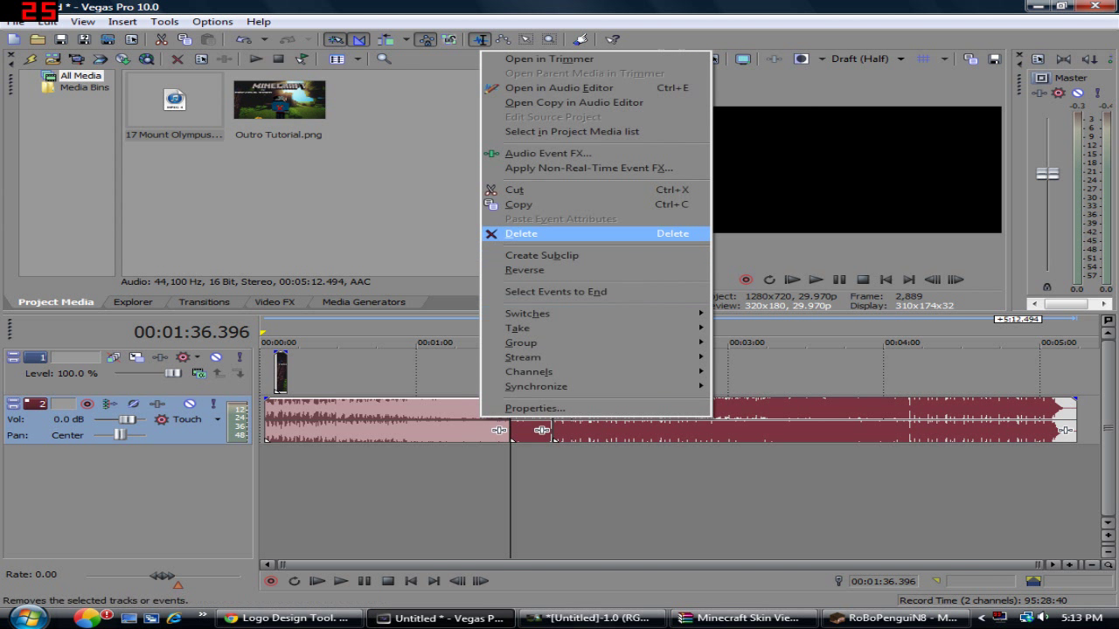
click(525, 233)
Play the song from 00:01:52.846, split it at about 00:02:07.2 and delete everything after the split.
click(543, 430)
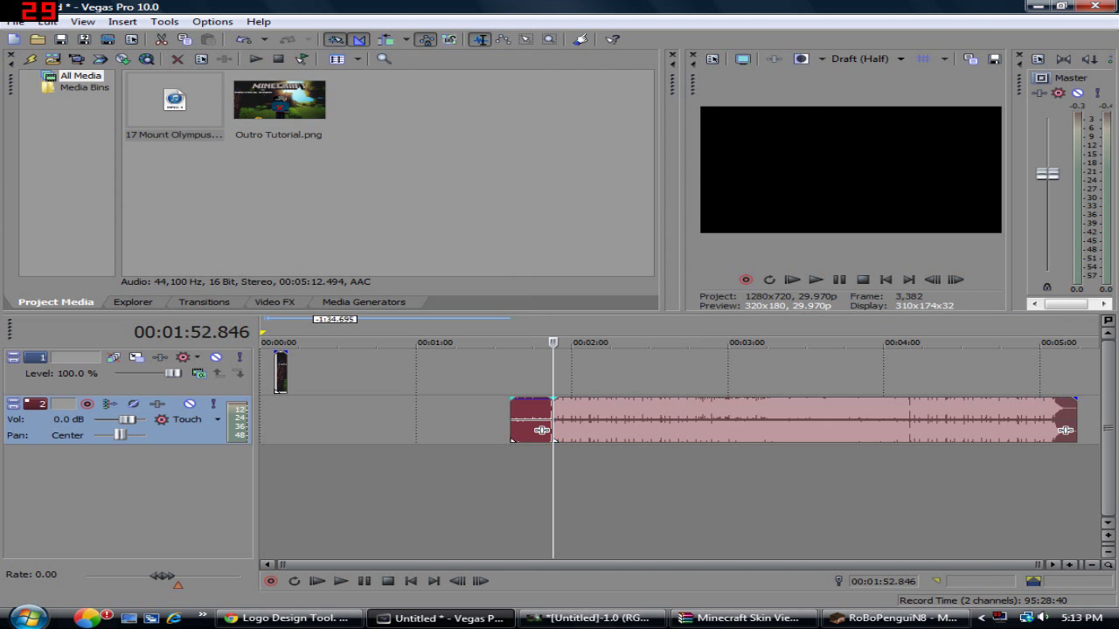
click(815, 280)
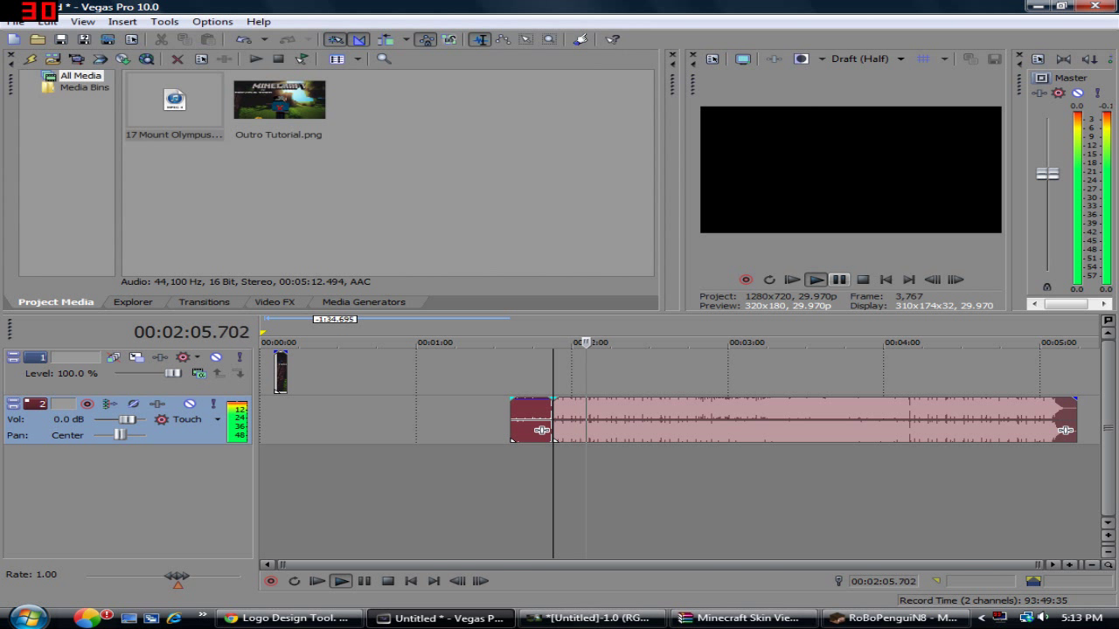
key(Return)
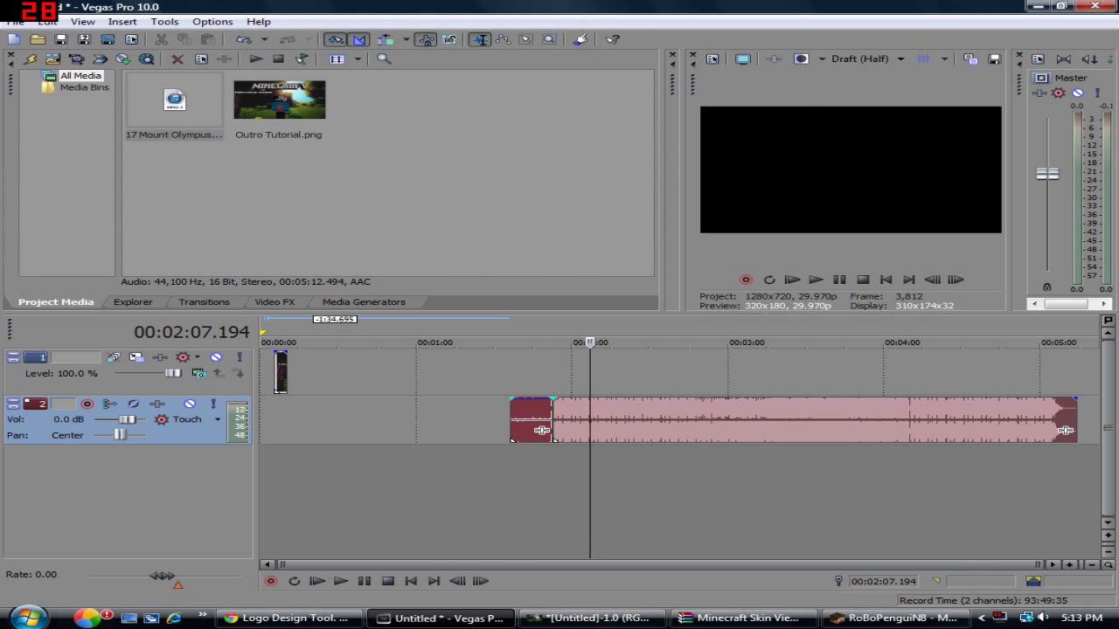
key(s)
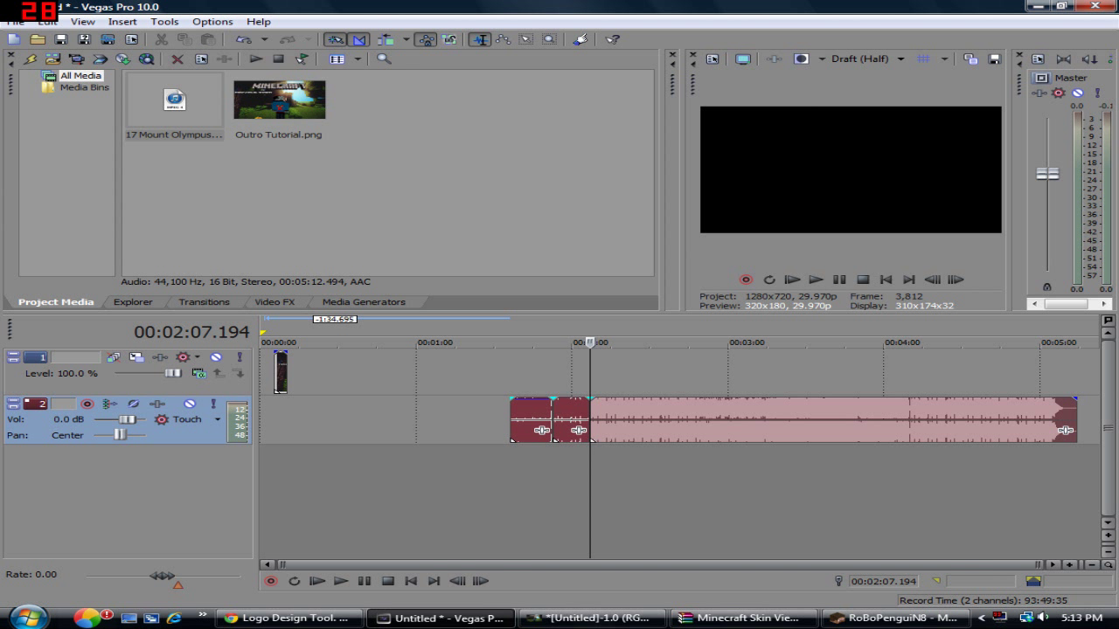
right_click(648, 420)
click(690, 232)
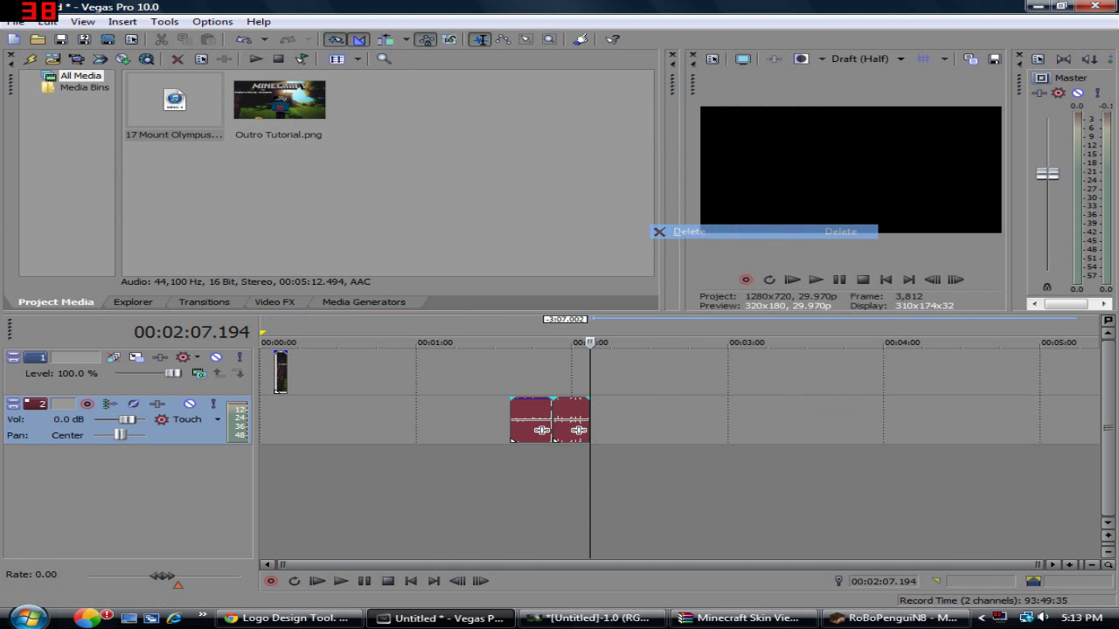
Move the first song clip to the start of the timeline and position the outro image where that clip ends.
drag(280, 372, 297, 371)
drag(542, 431, 405, 430)
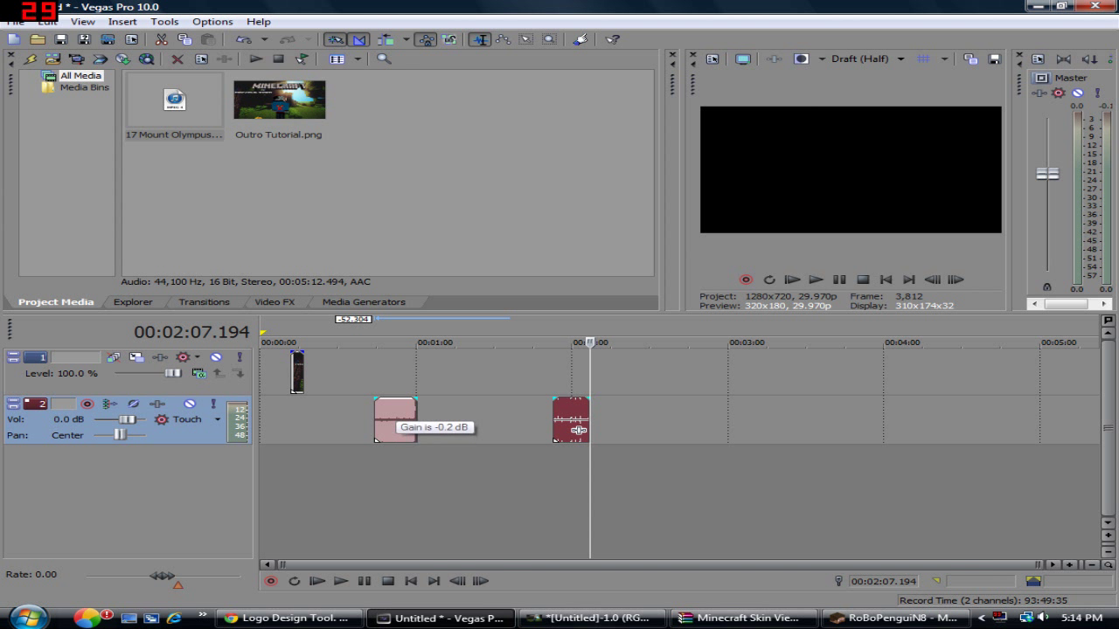
drag(395, 404, 290, 430)
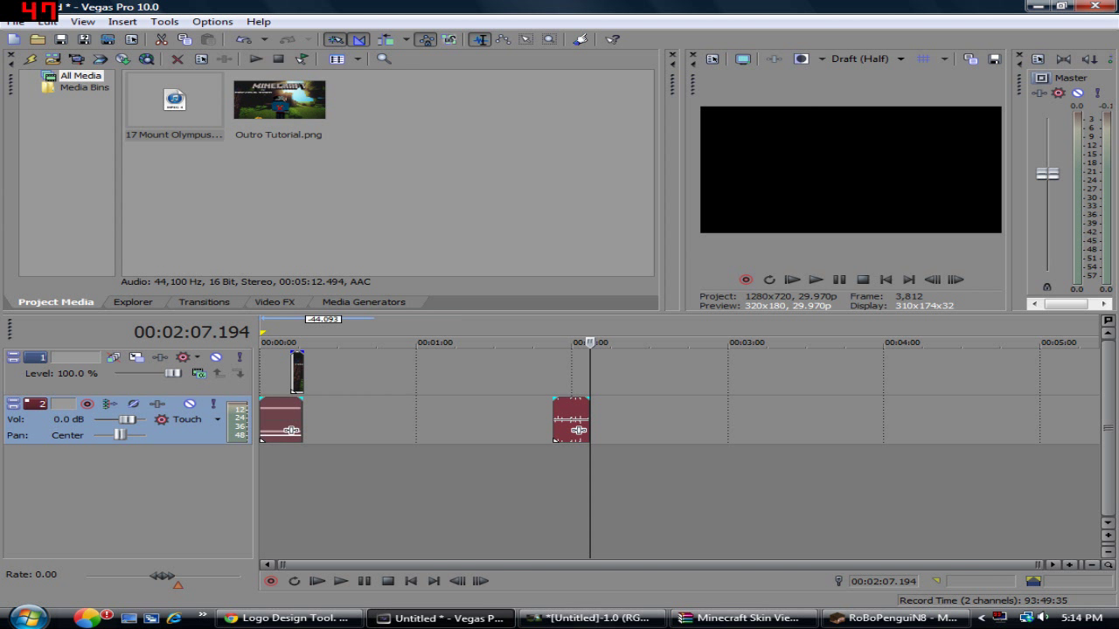
drag(297, 372, 309, 372)
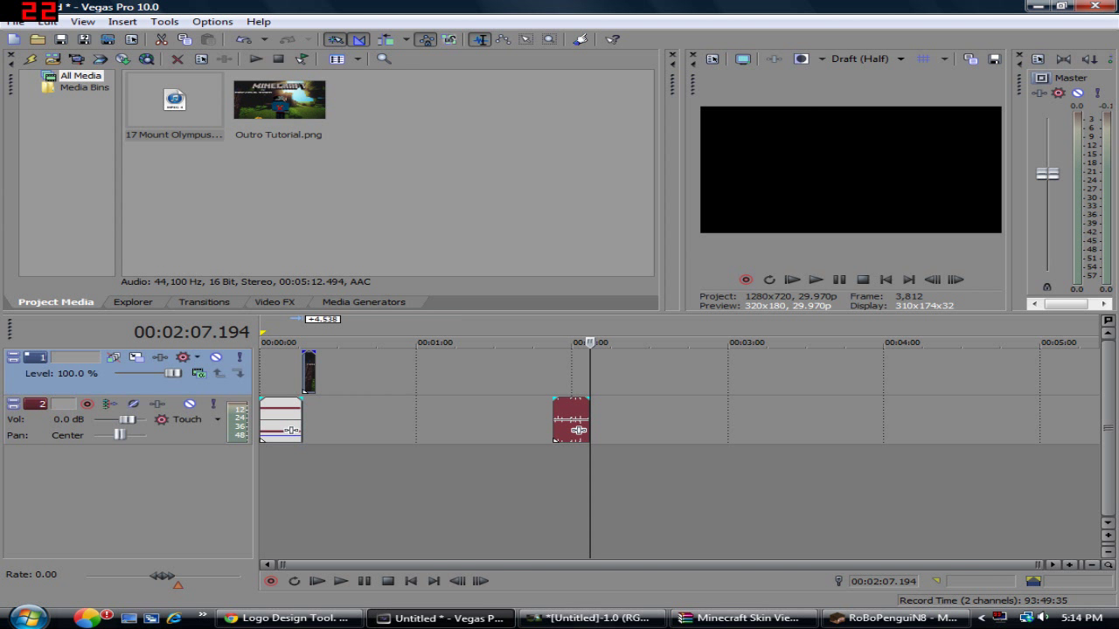
Move the second song clip directly behind the first one, aligning its start with the outro image.
scroll(579, 430, up, 3)
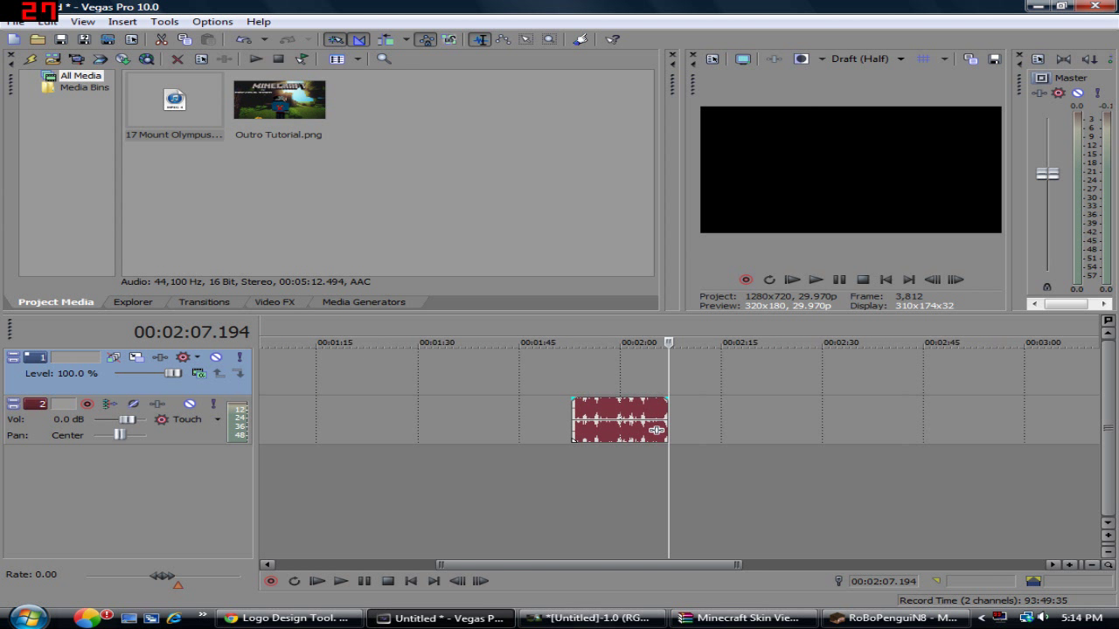
drag(656, 430, 476, 430)
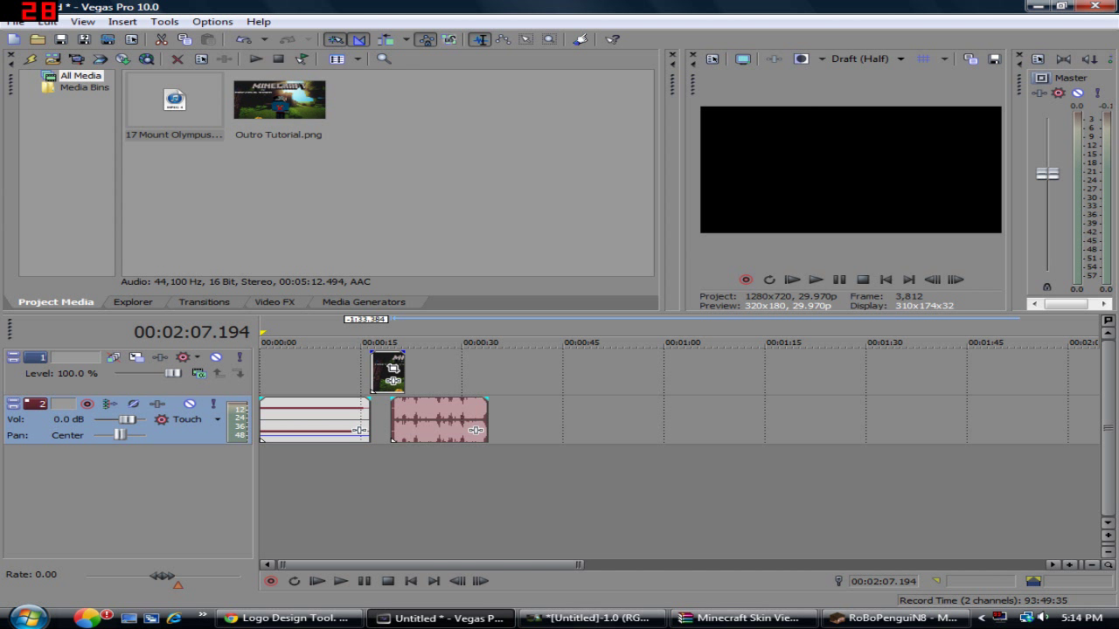
drag(475, 430, 457, 431)
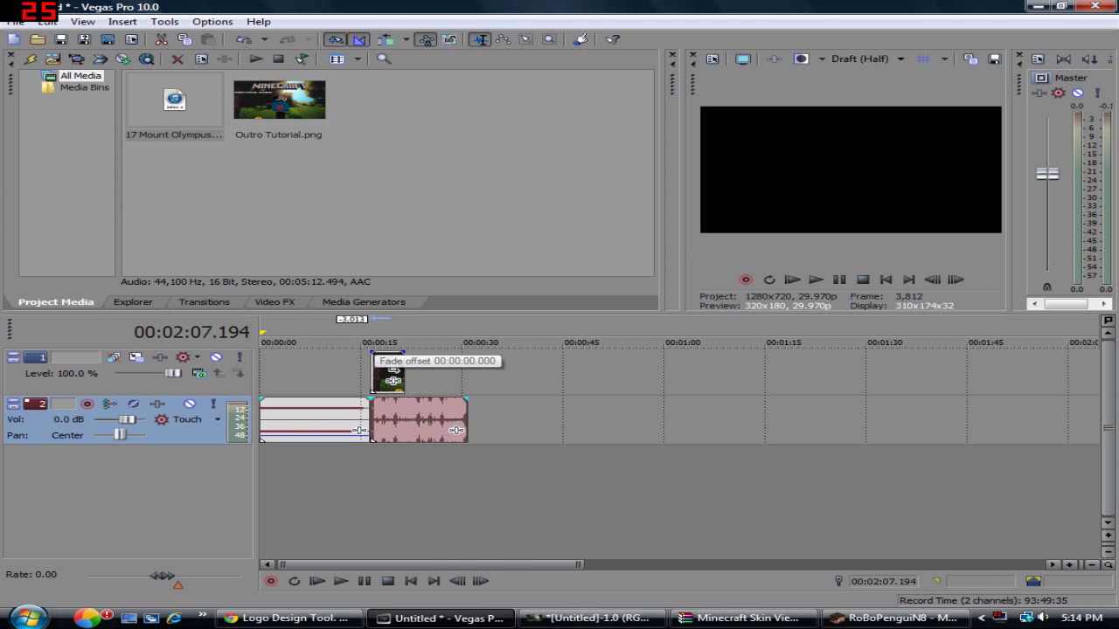
Give the outro image a fade-in of about 1.6 s and a fade-out, and extend it to the second song clip's end.
drag(372, 354, 382, 361)
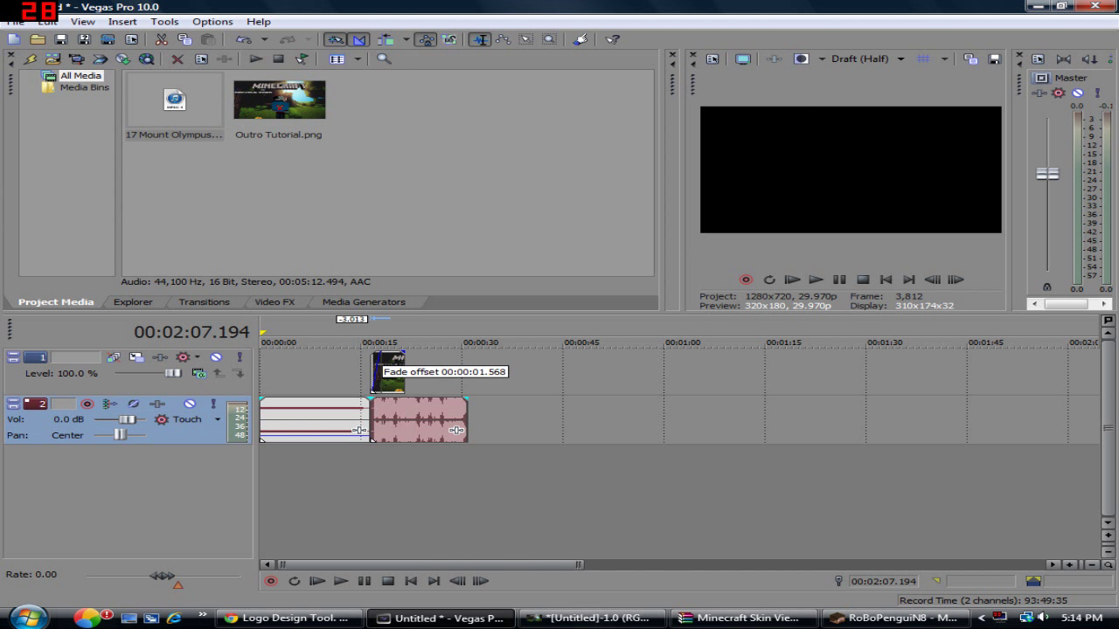
drag(405, 372, 458, 357)
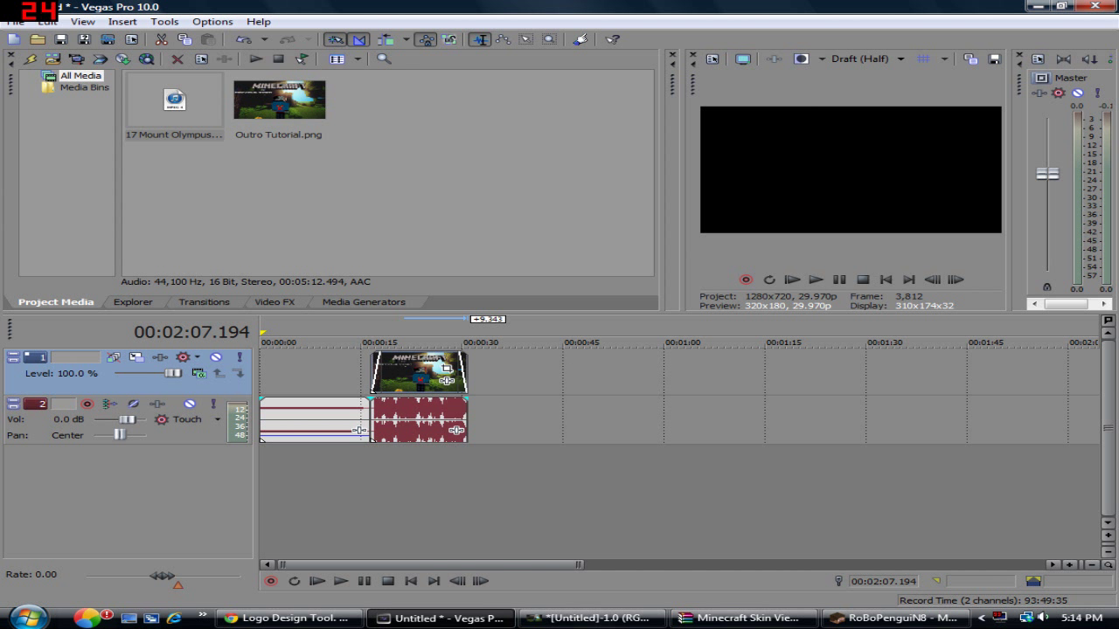
scroll(457, 358, up, 2)
drag(591, 564, 451, 565)
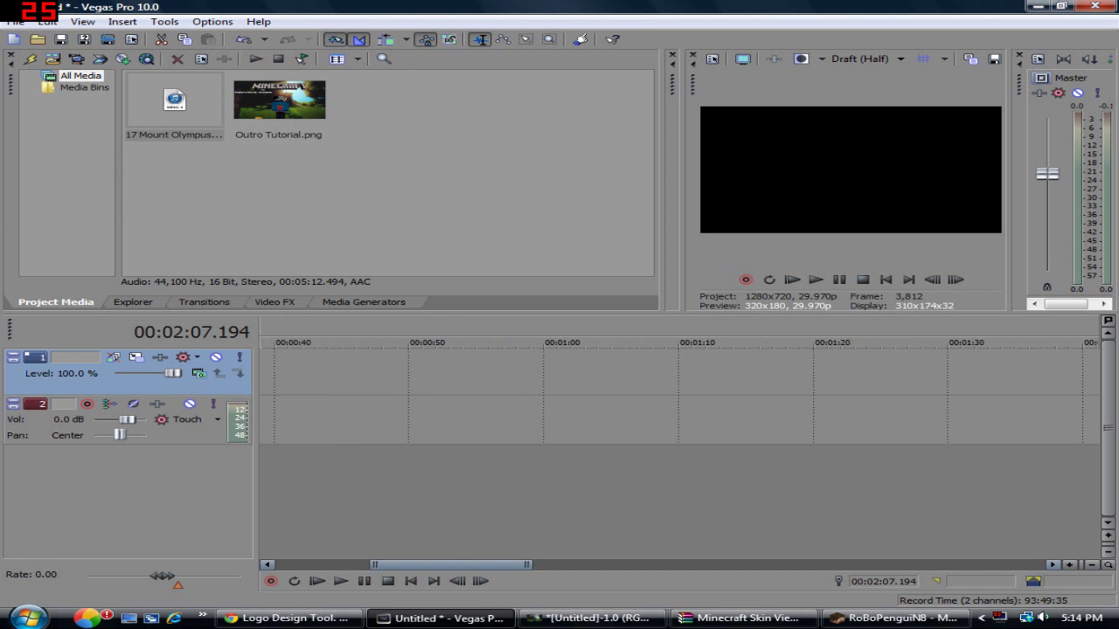
scroll(668, 393, down, 3)
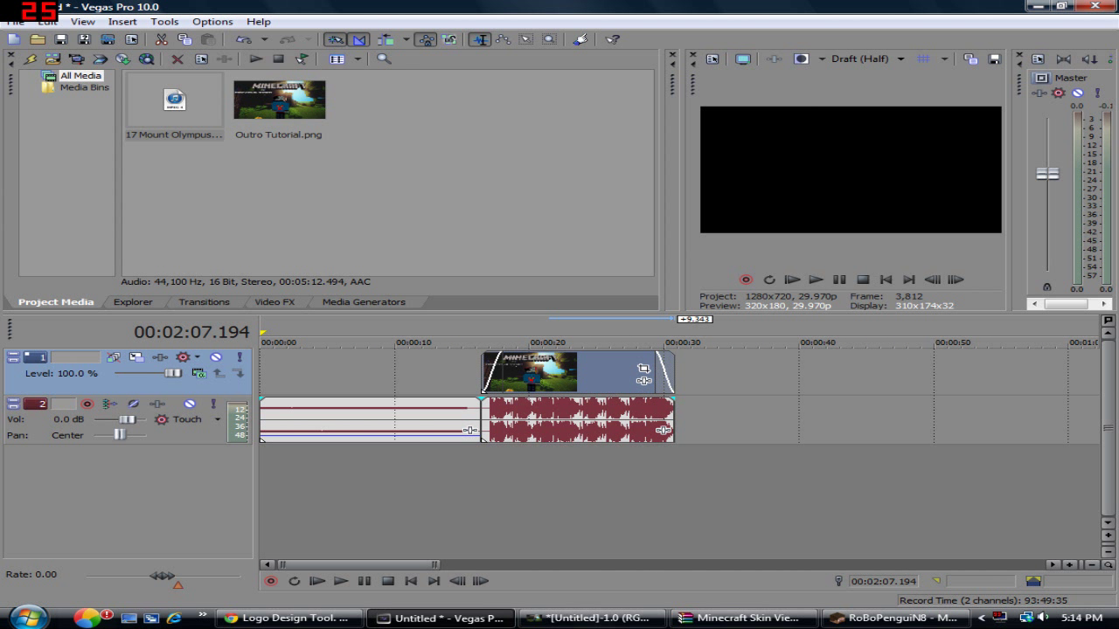
Give the second song clip a fade-out in line with the outro image's, and preview the project from the start.
drag(663, 430, 644, 430)
scroll(643, 430, down, 5)
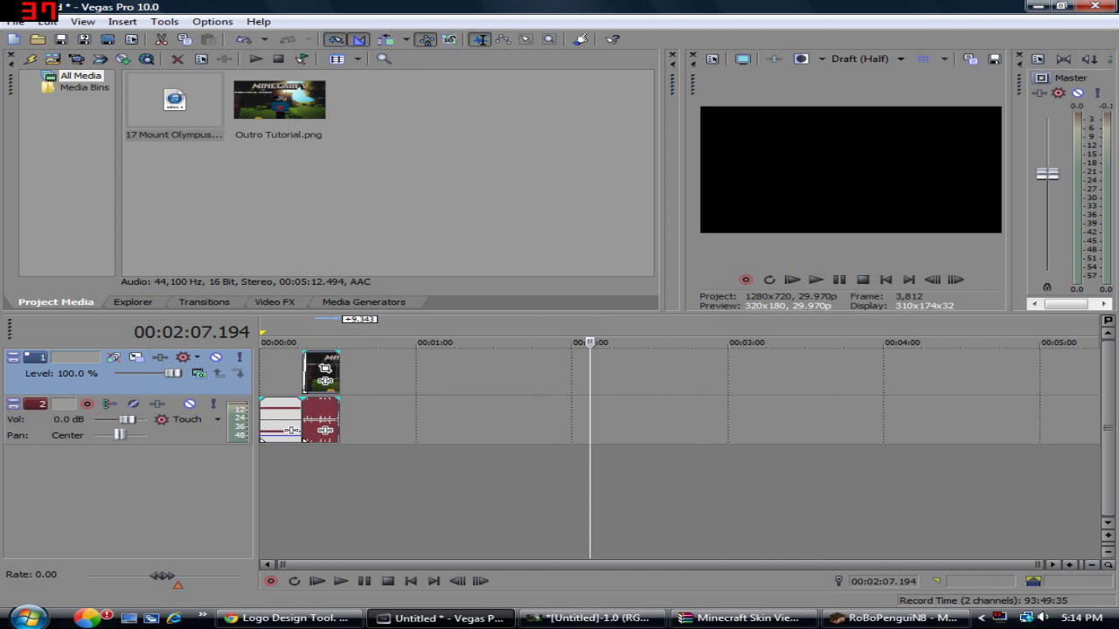
click(816, 280)
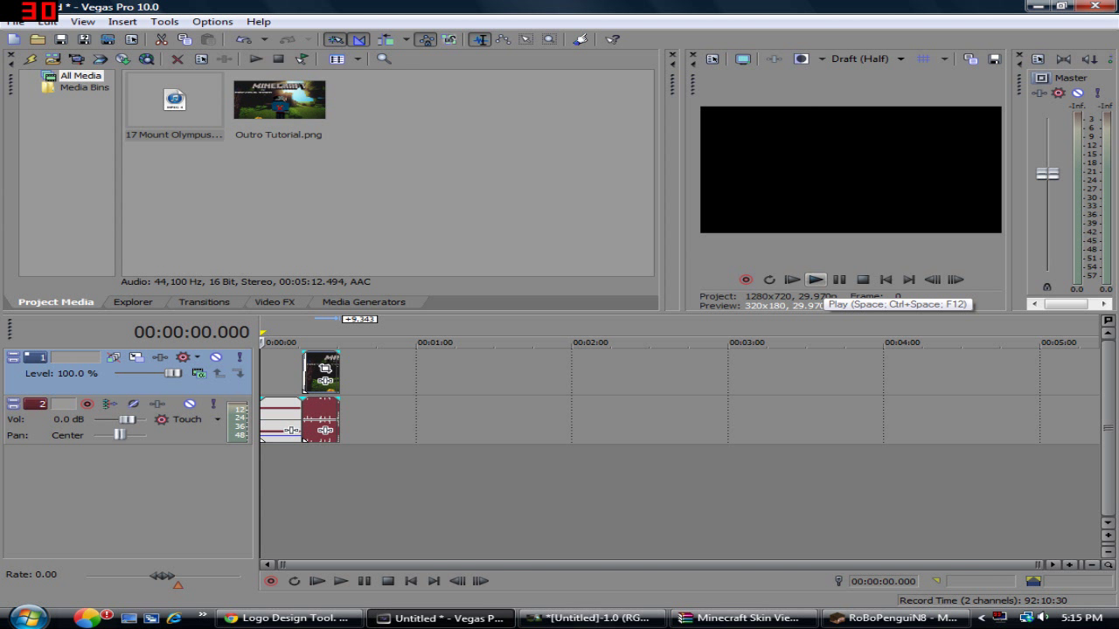
click(815, 280)
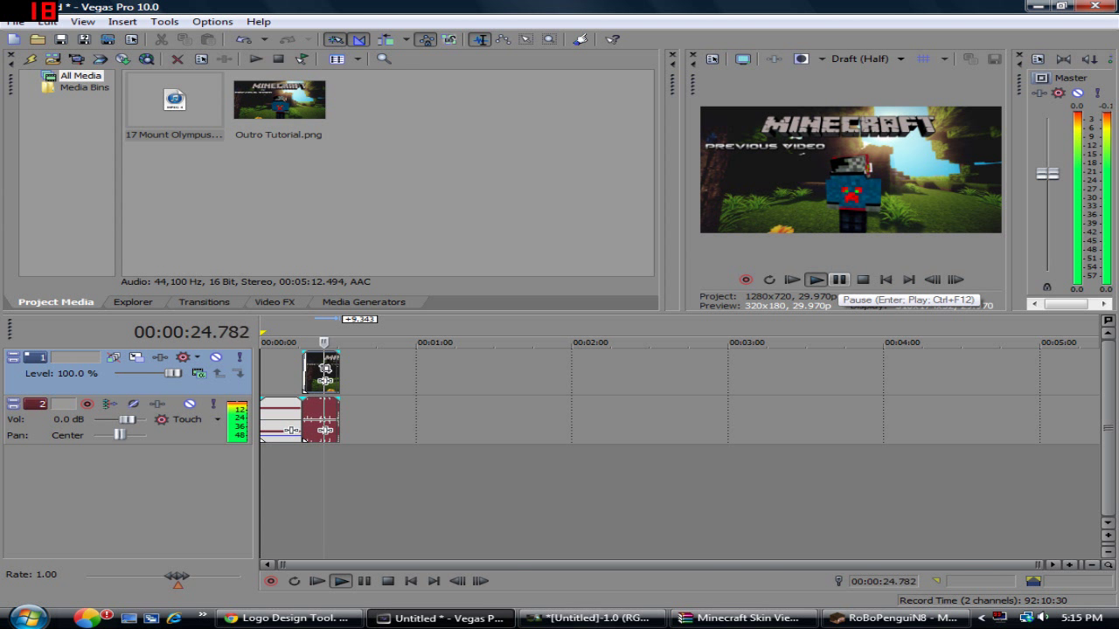
click(839, 279)
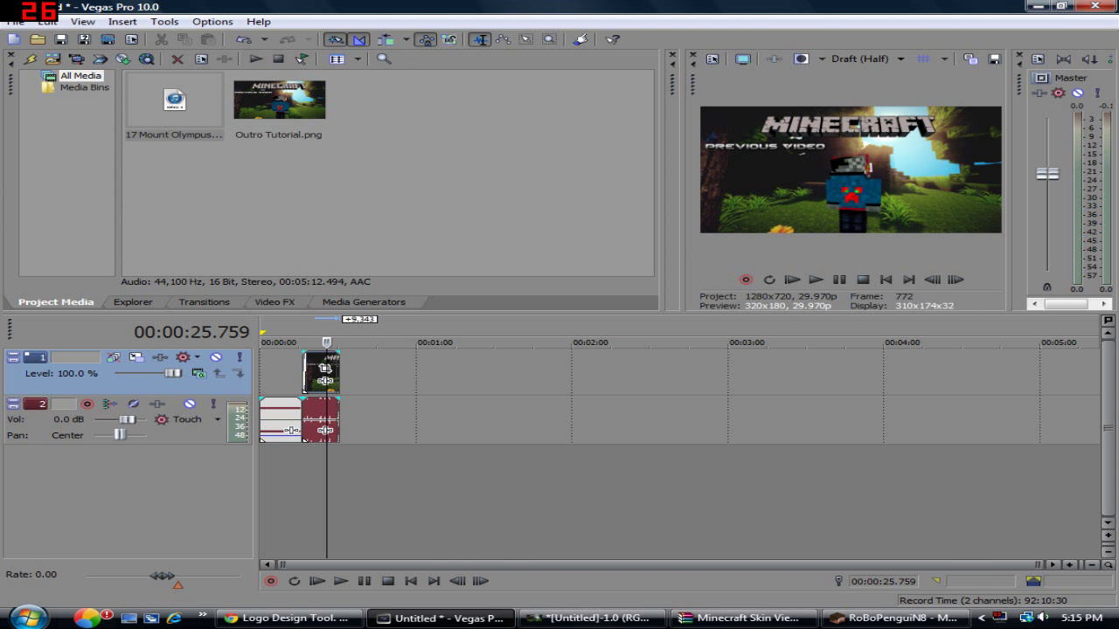
Import the video Timelapse 1 from the Final Youtube Videos folder on the Desktop into the project media.
click(16, 21)
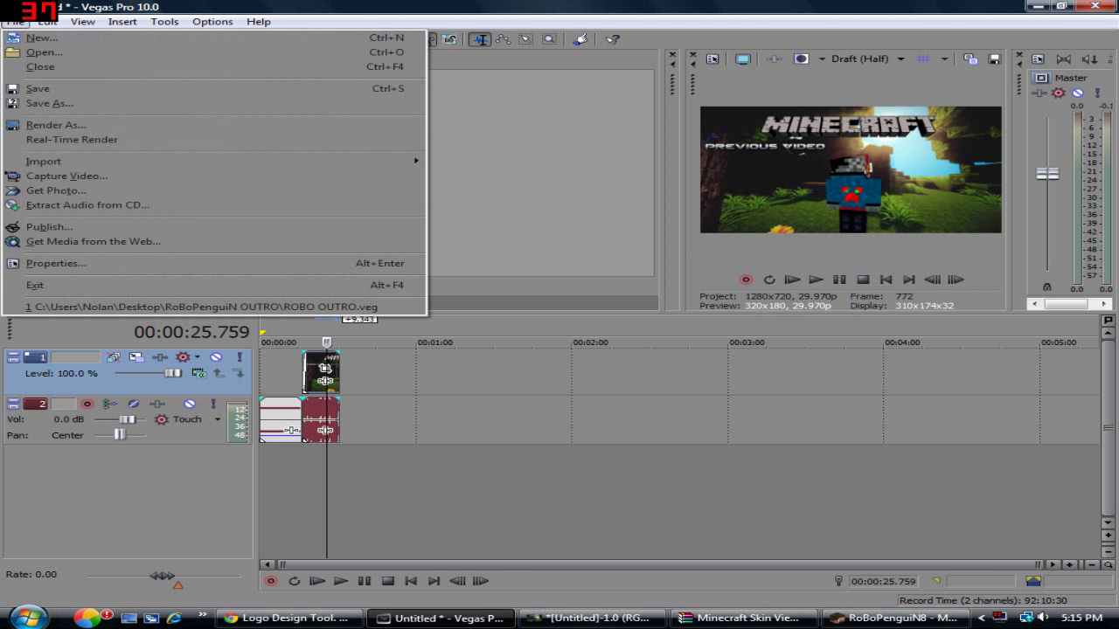
mouse_move(44, 161)
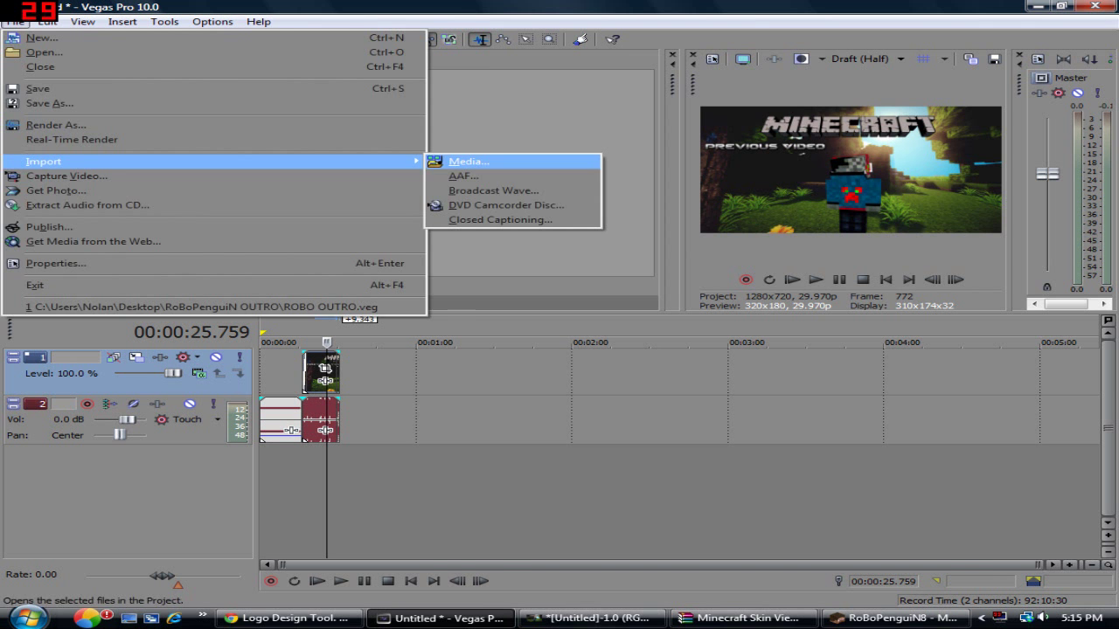
click(466, 161)
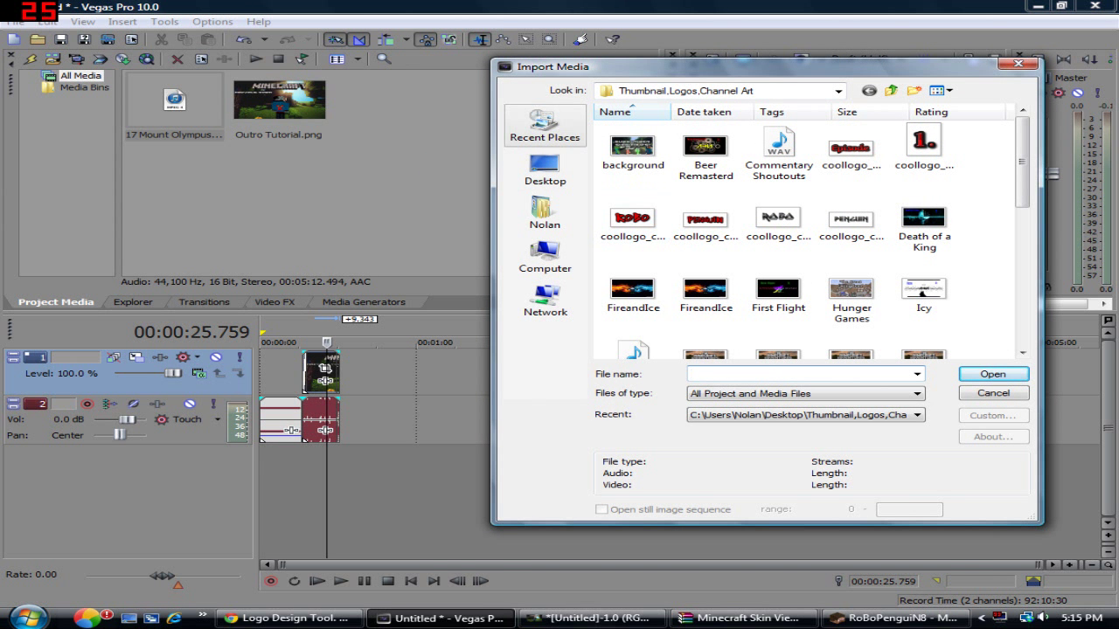
click(544, 210)
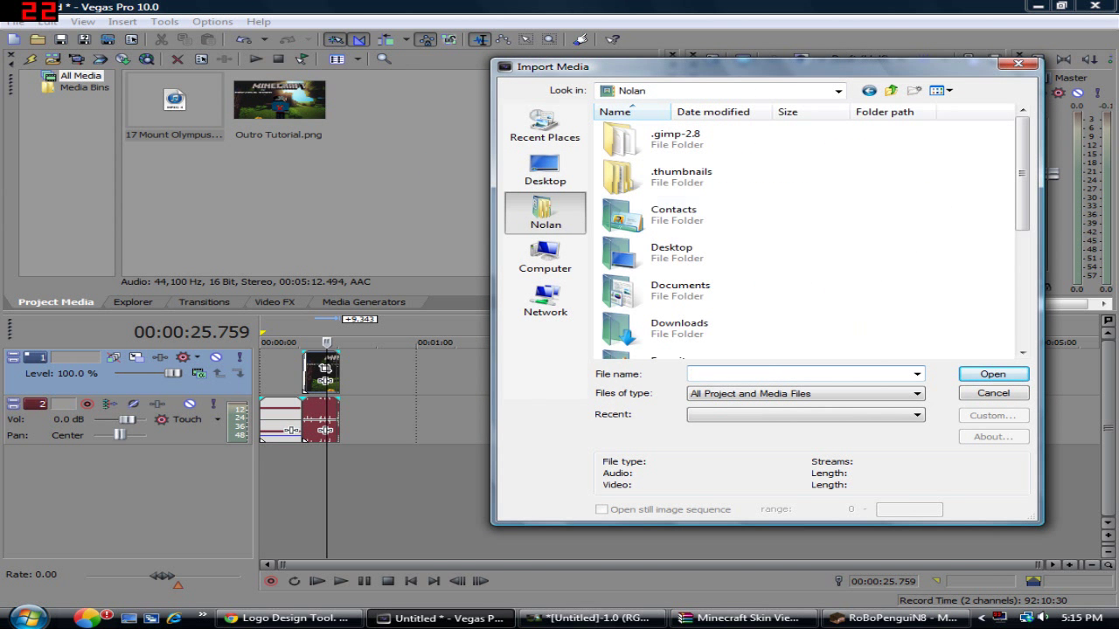
scroll(700, 192, down, 1)
mouse_move(1021, 183)
mouse_down()
mouse_move(1021, 271)
mouse_move(1021, 193)
mouse_up()
double_click(671, 213)
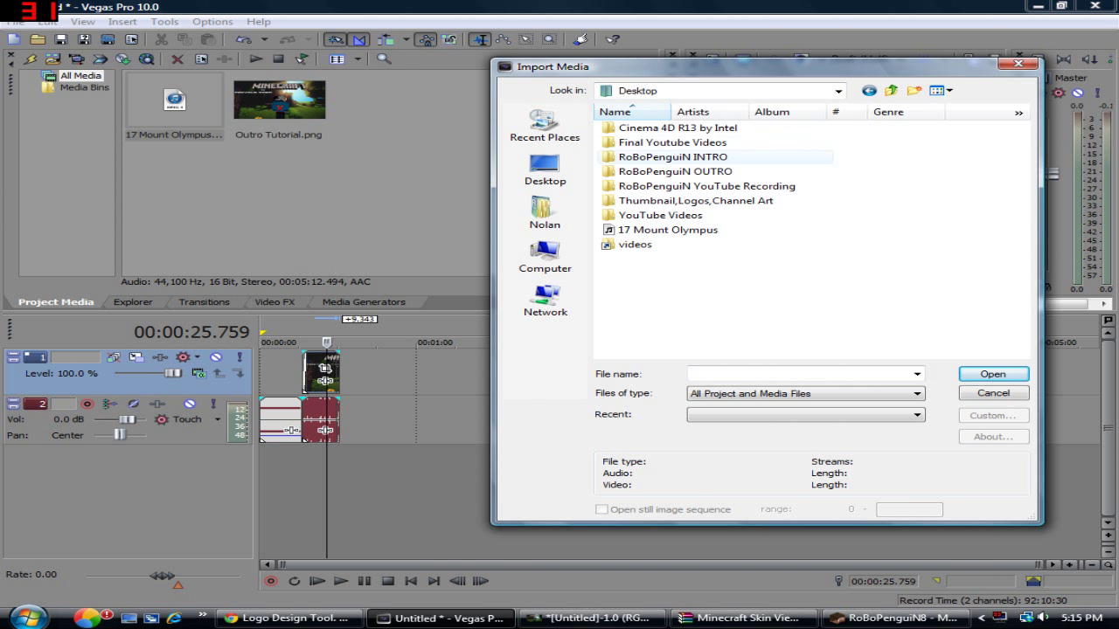
double_click(672, 142)
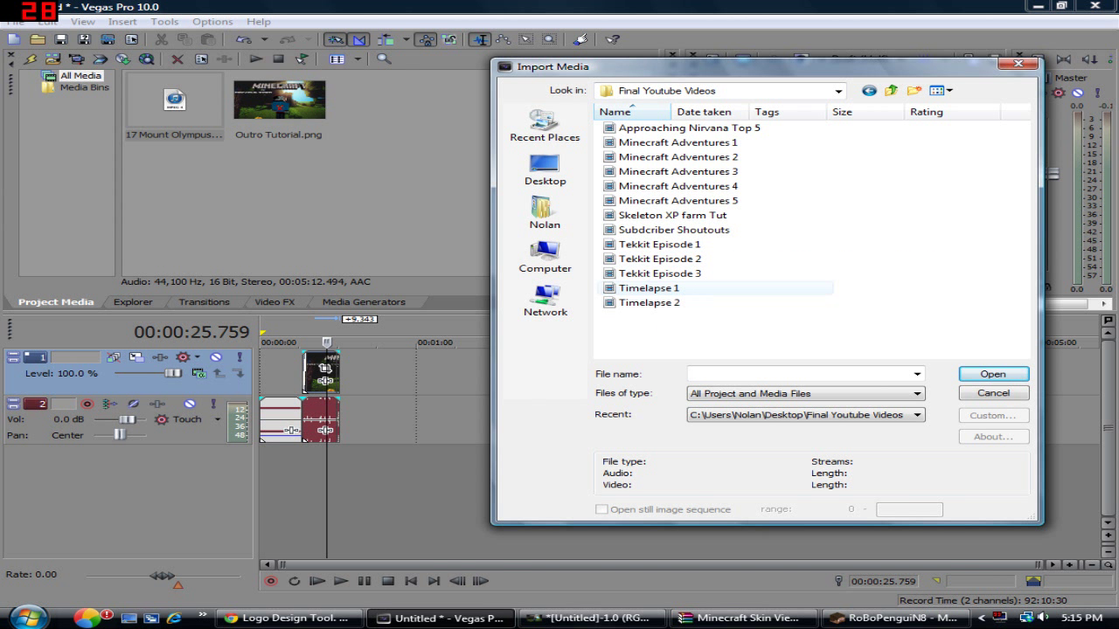
double_click(648, 288)
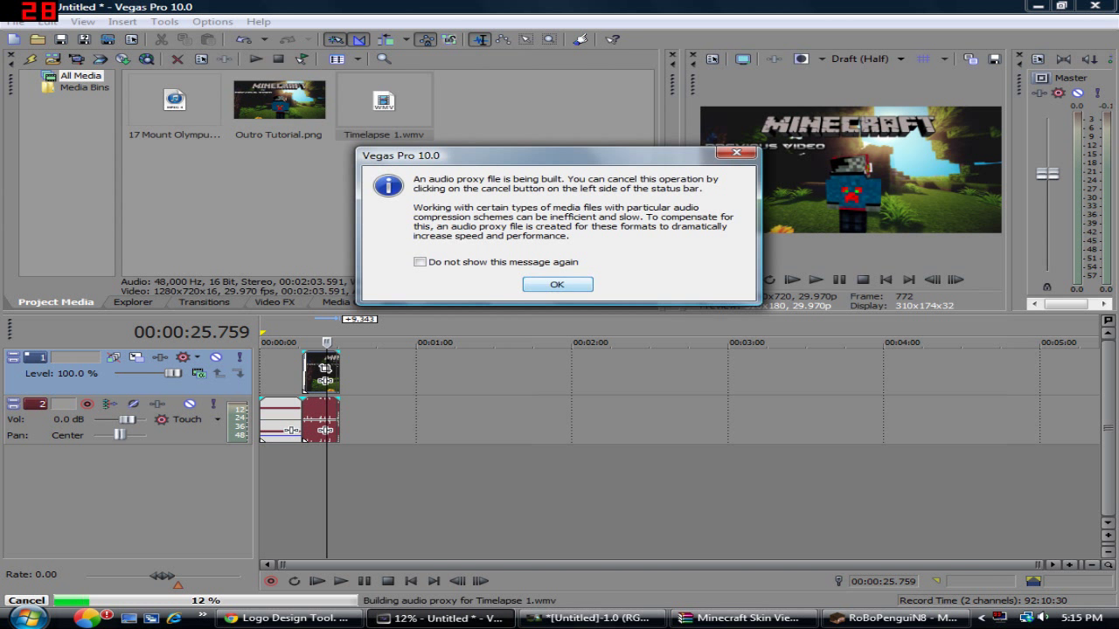
click(560, 283)
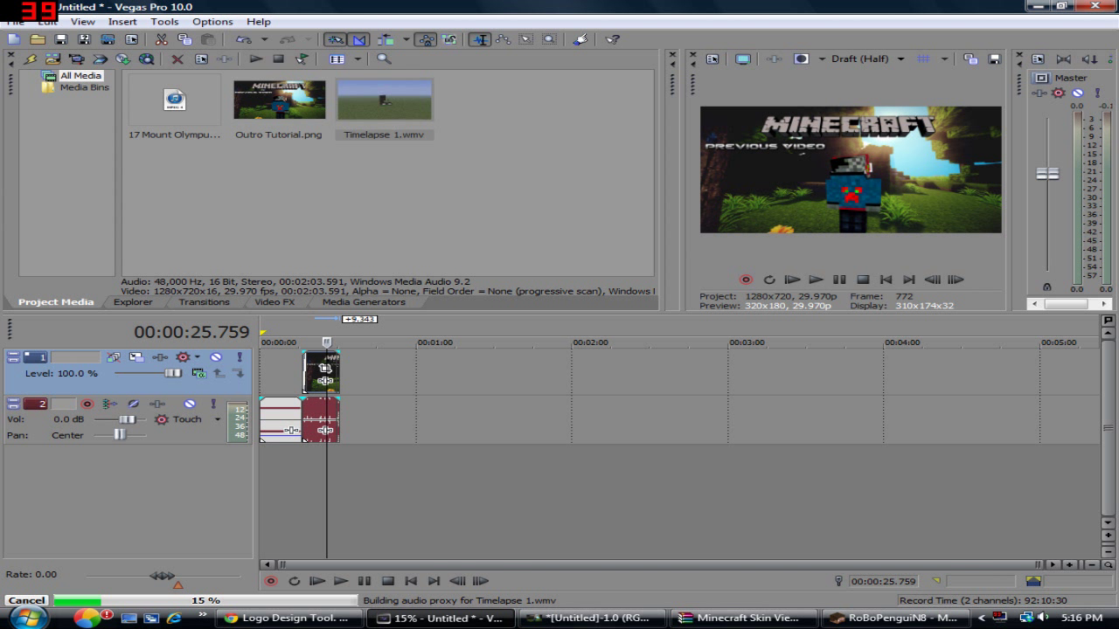
Place Timelapse 1.wmv on the timeline after the outro clips and delete its audio part, keeping only the video.
click(385, 101)
drag(385, 101, 464, 372)
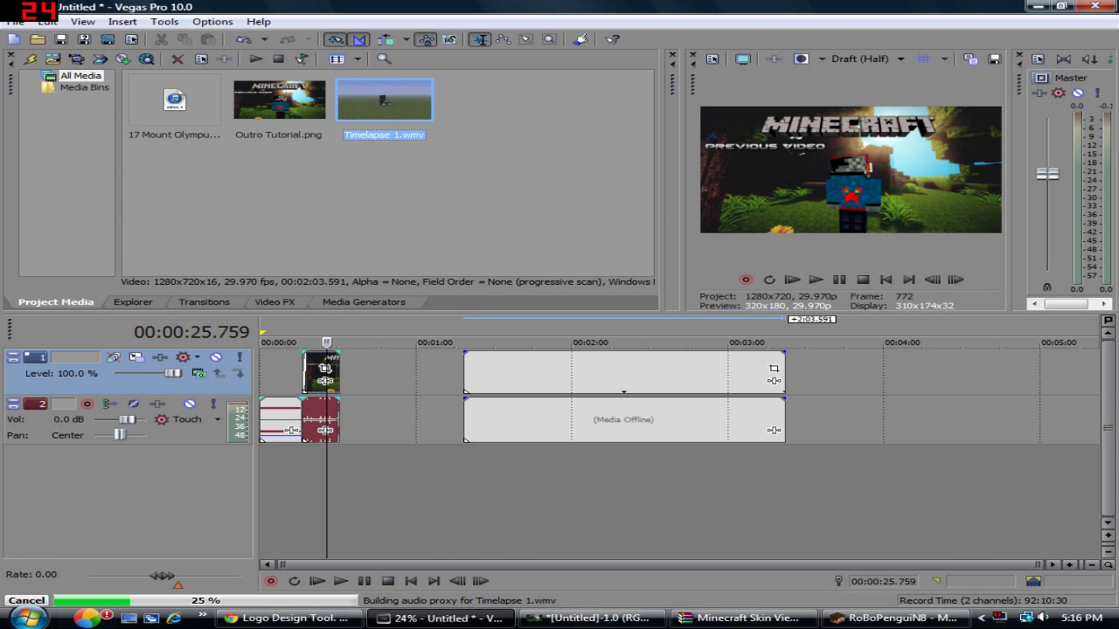
click(557, 372)
drag(774, 430, 1050, 430)
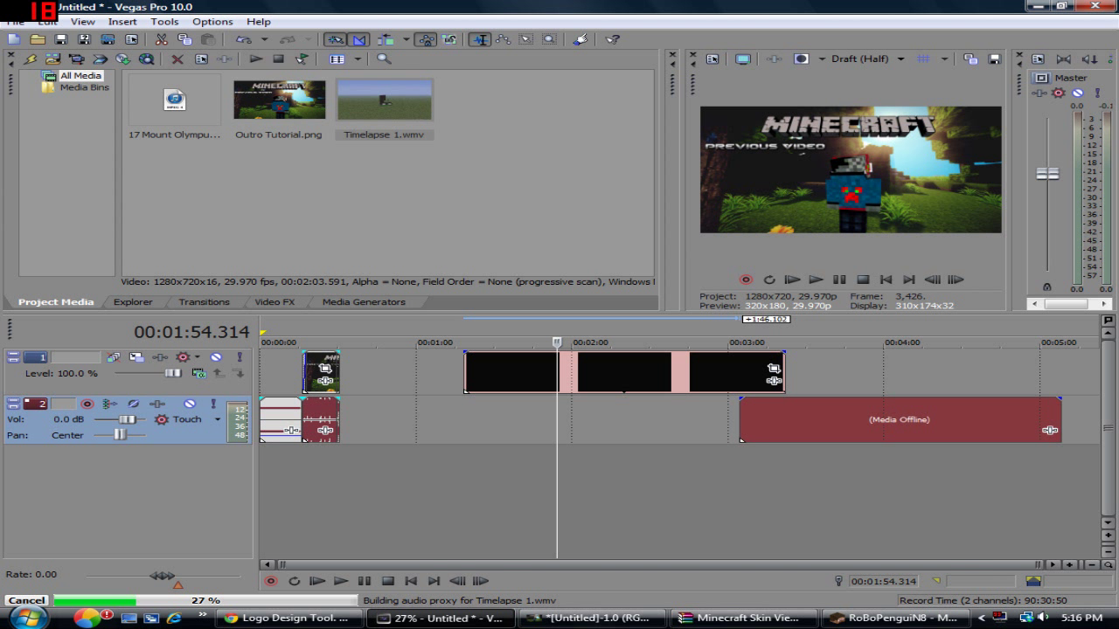
right_click(924, 430)
click(769, 243)
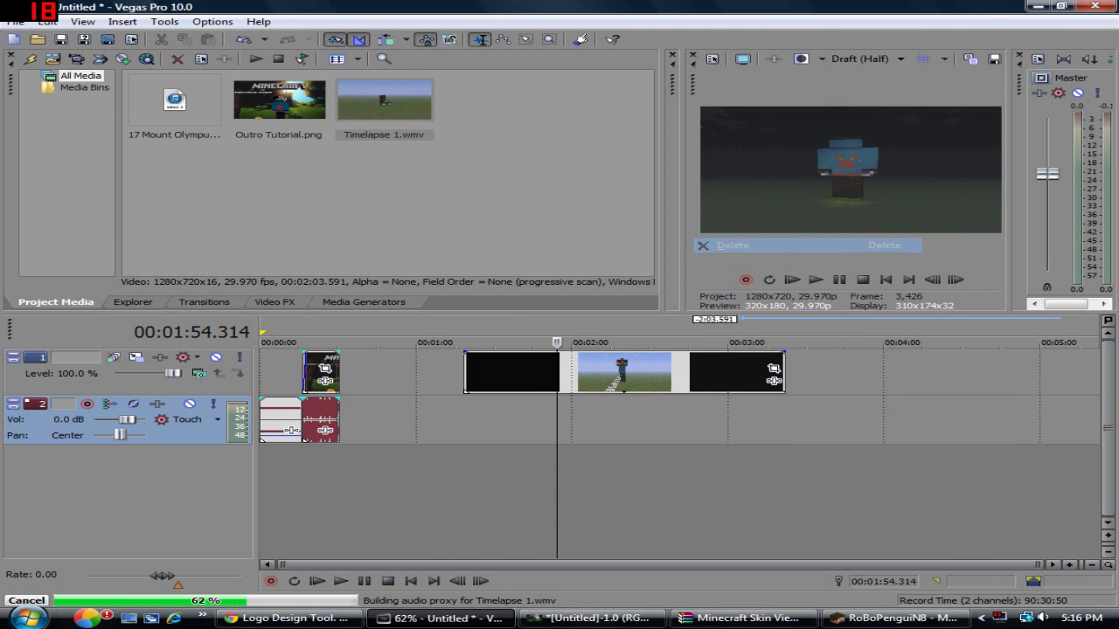
Move the outro image to a new video track below the audio and align the timelapse clip's start with the image's start.
drag(625, 373, 500, 372)
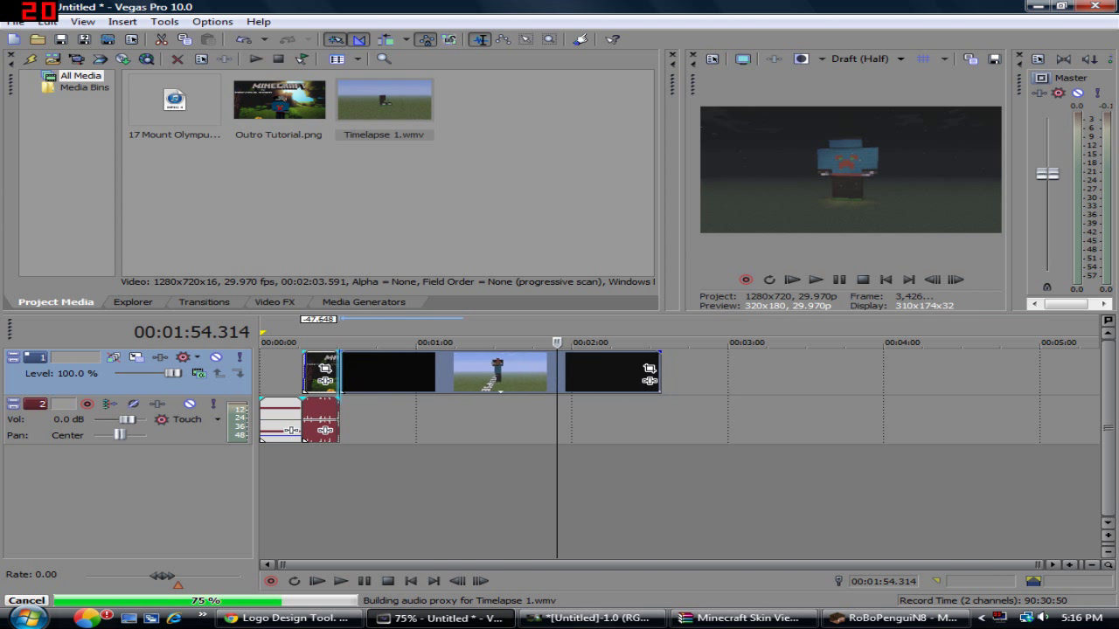
drag(399, 371, 449, 371)
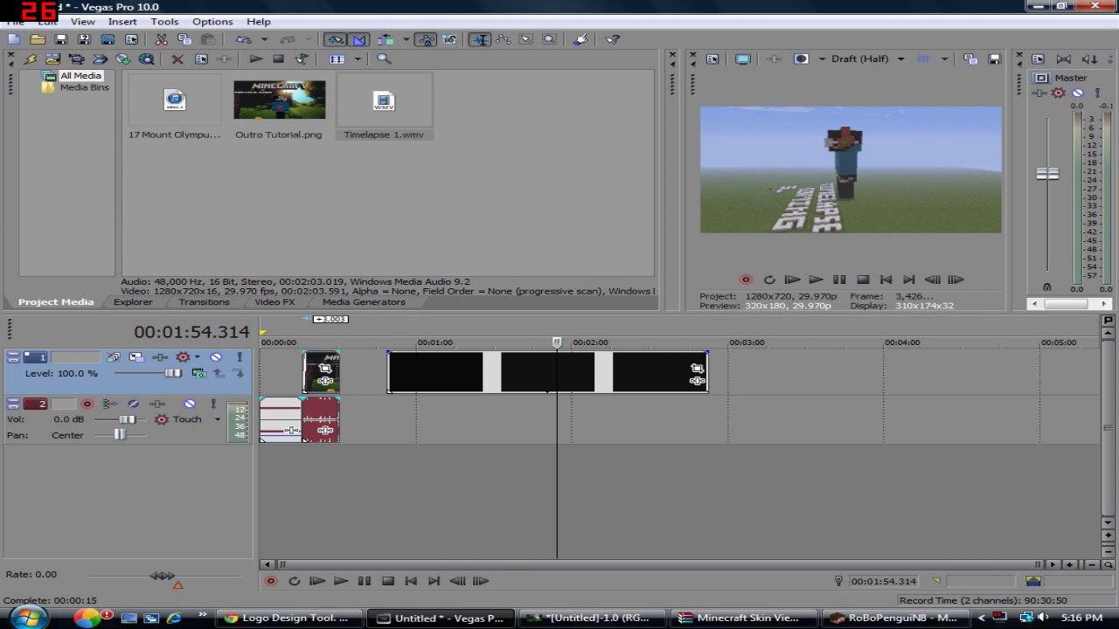
drag(321, 373, 321, 468)
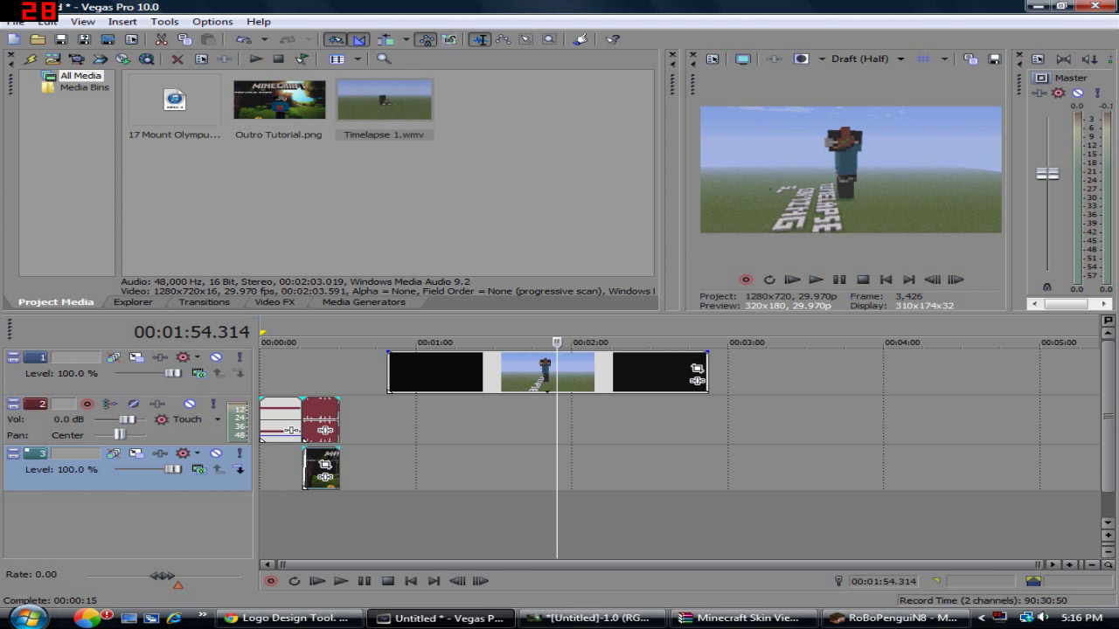
drag(438, 371, 352, 371)
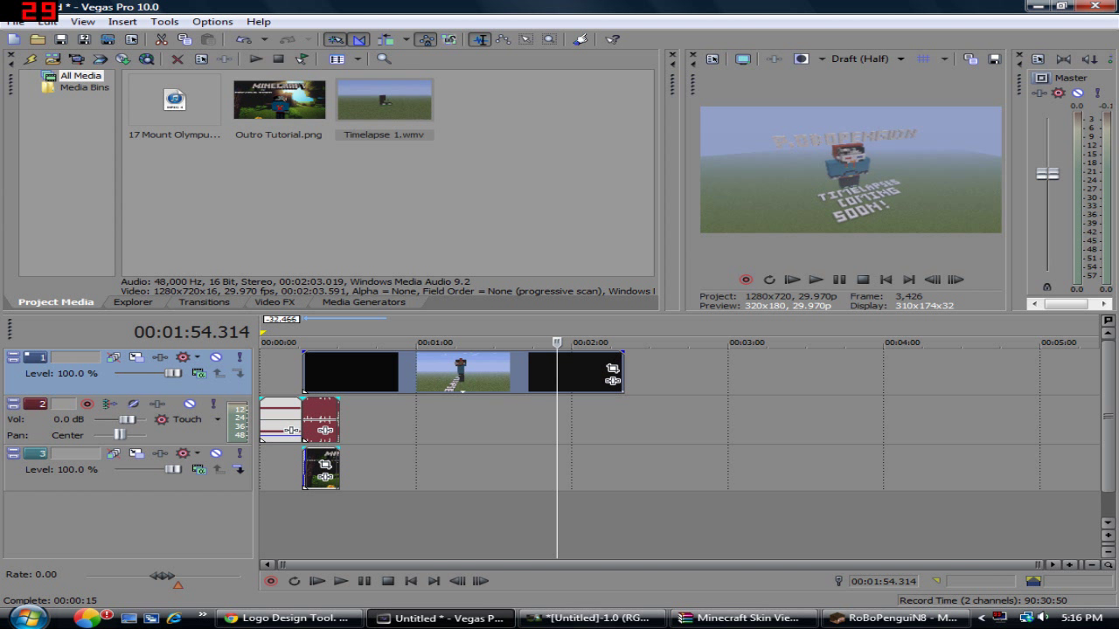
mouse_move(353, 372)
mouse_down()
mouse_move(607, 372)
mouse_move(325, 372)
mouse_move(352, 372)
mouse_up()
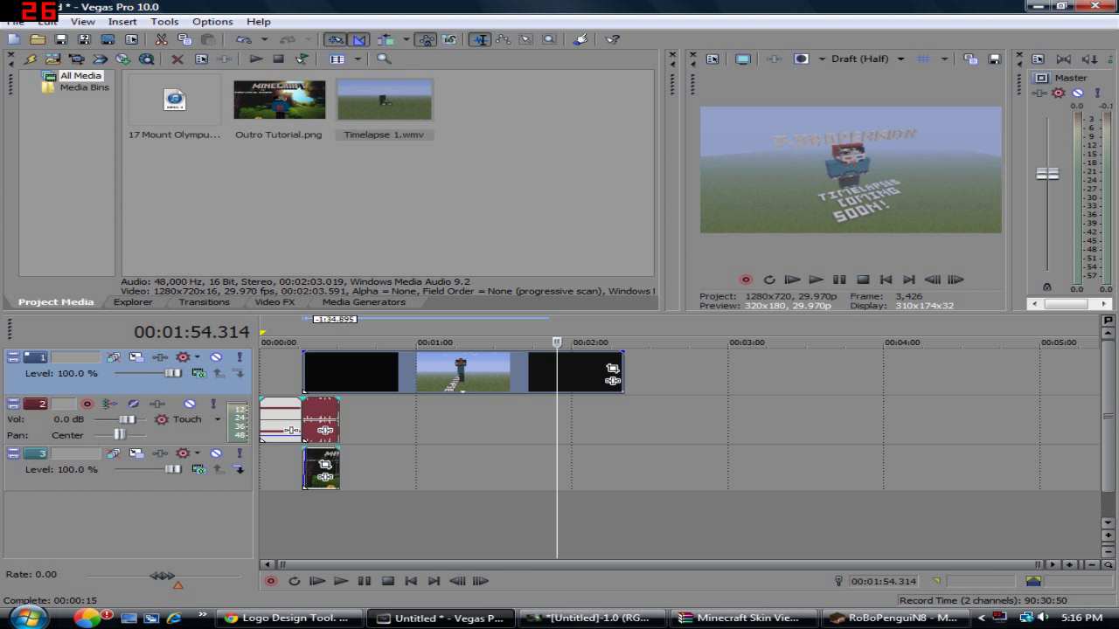
Split the timelapse clip at 00:00:31.398, just past the outro image's end, and delete the part after the split.
key(space)
click(422, 343)
click(355, 343)
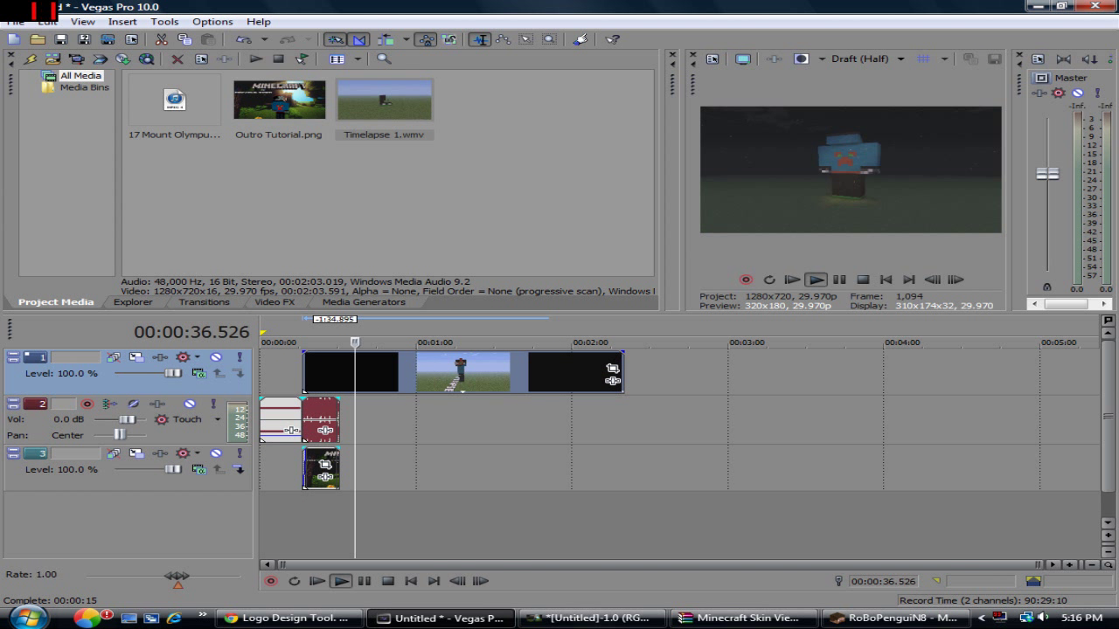
click(343, 343)
key(space)
key(j)
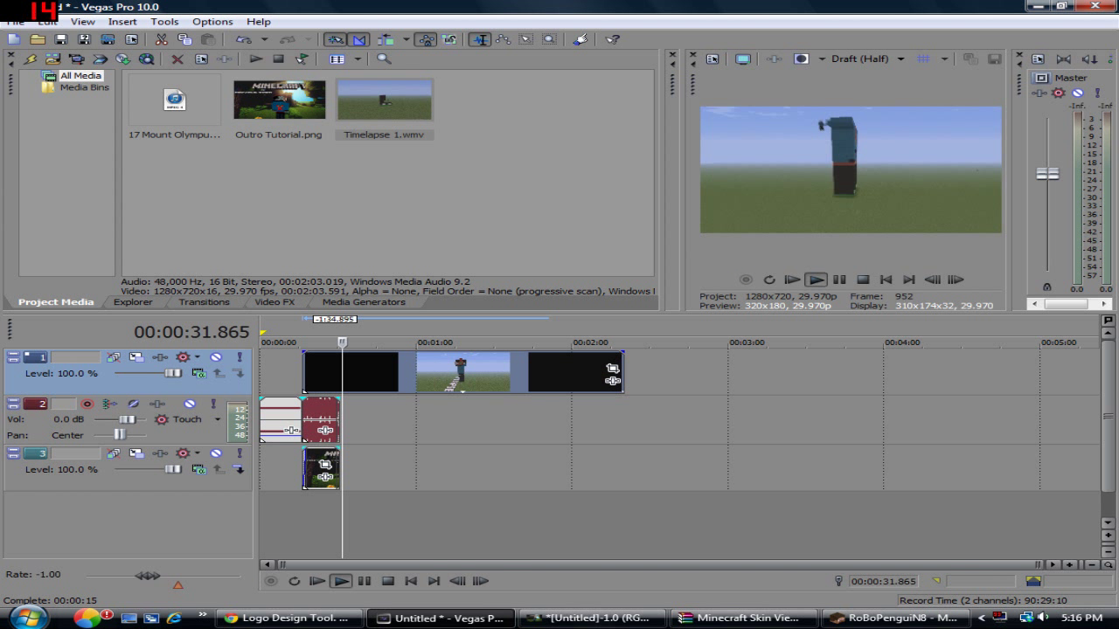
key(l)
drag(341, 342, 341, 342)
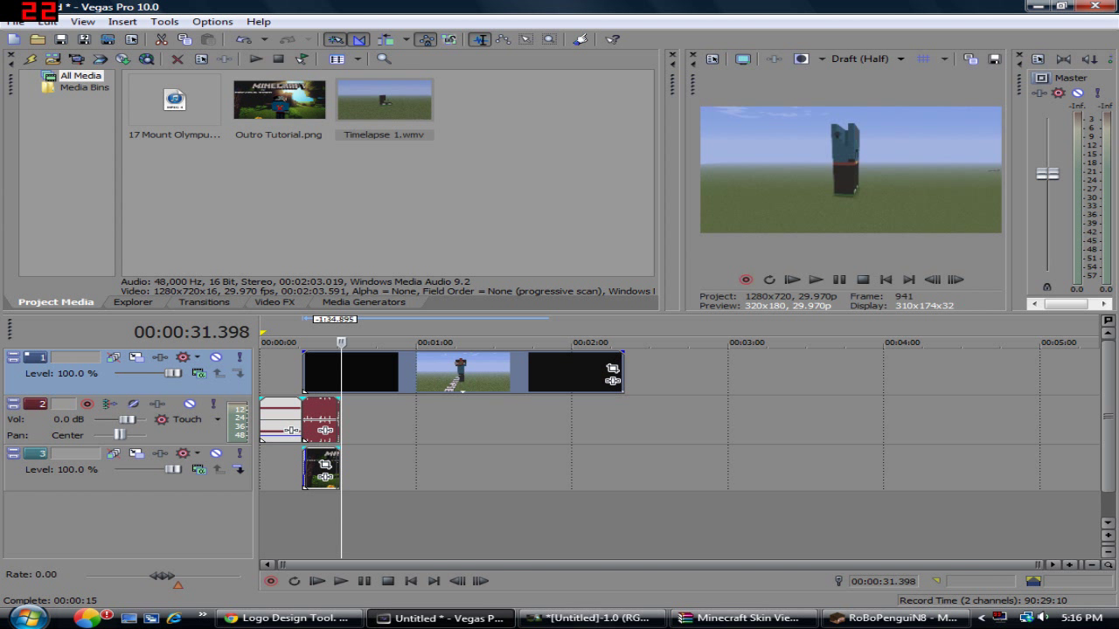
key(s)
drag(481, 373, 597, 372)
right_click(559, 374)
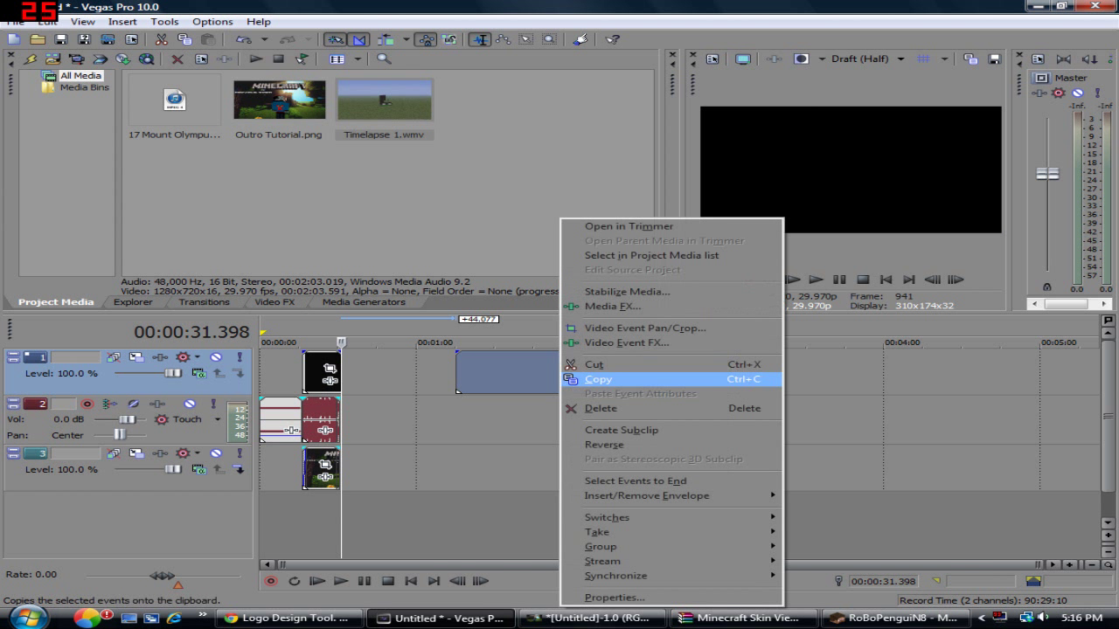
click(603, 407)
Give the shortened timelapse clip a fade-in and a fade-out similar to the outro image's.
scroll(603, 407, up, 5)
scroll(472, 420, up, 1)
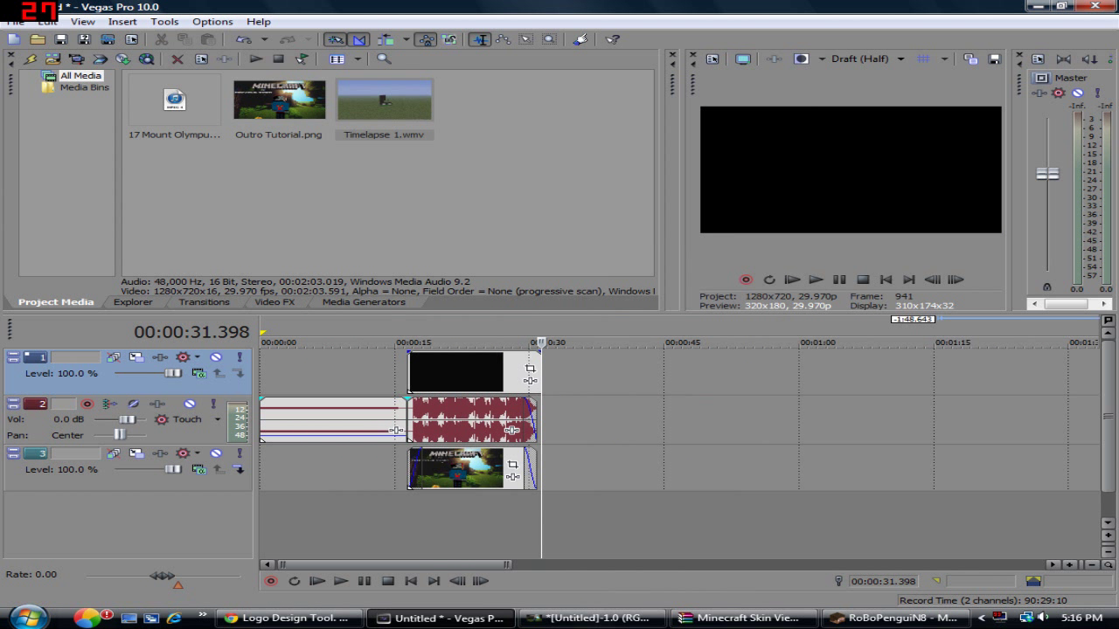
drag(408, 354, 424, 354)
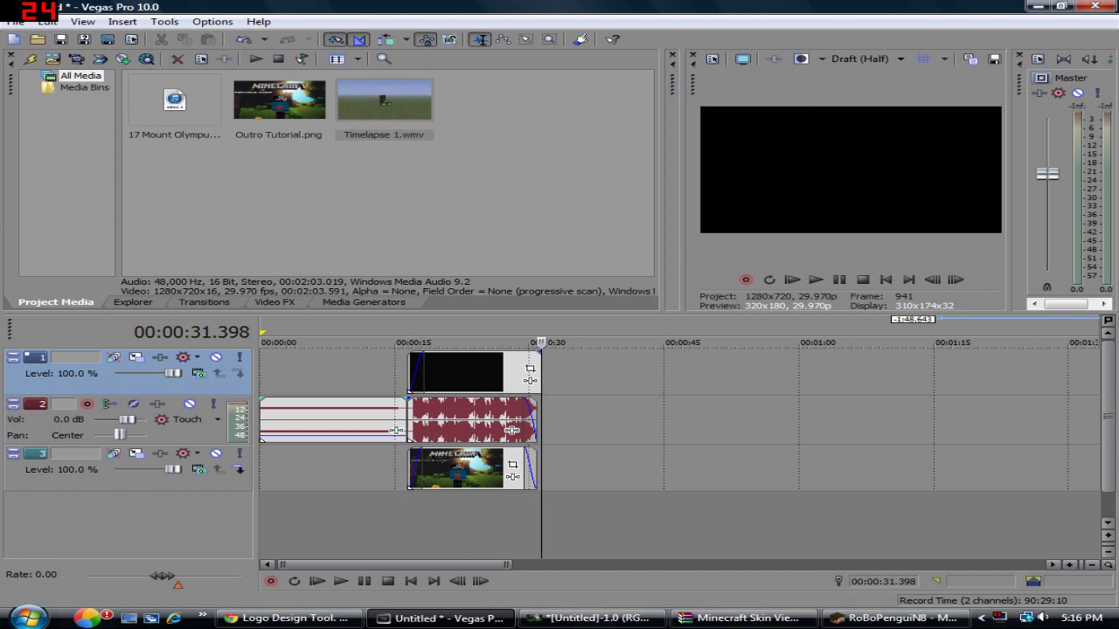
click(423, 450)
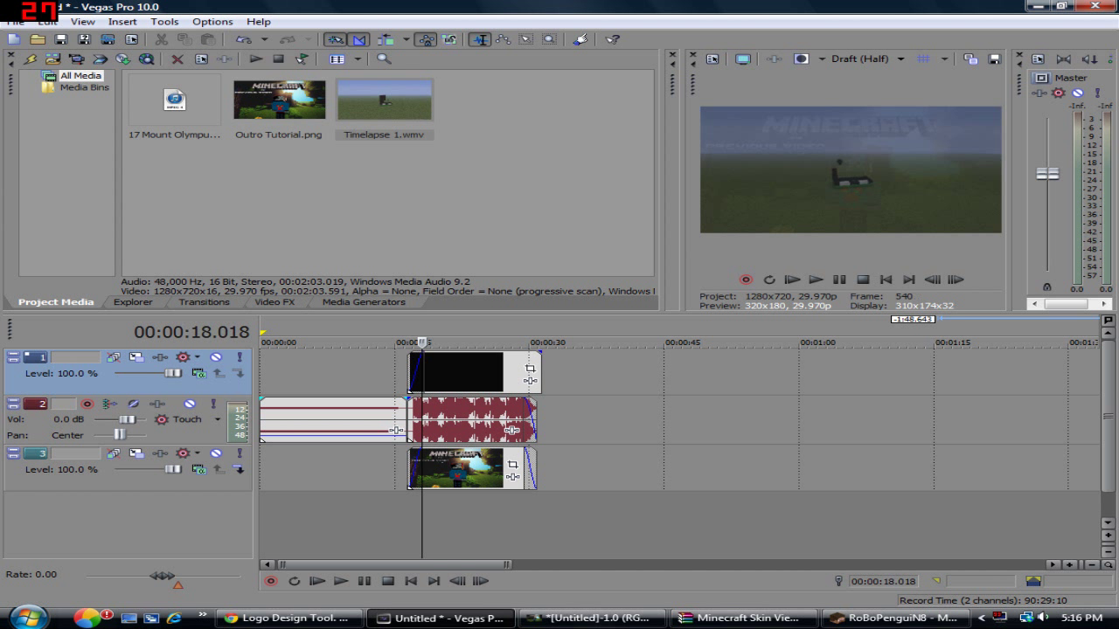
drag(541, 354, 525, 355)
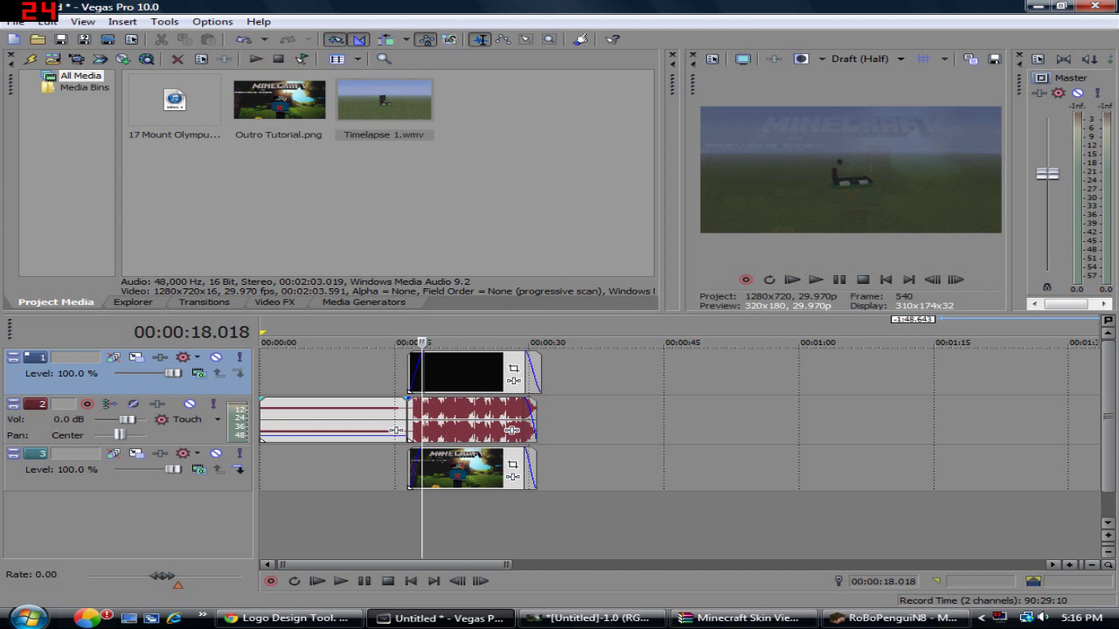
Undo the timelapse clip's fade-out, split the clip at 00:00:30.797 where the outro image ends and delete the leftover piece.
click(539, 376)
click(536, 376)
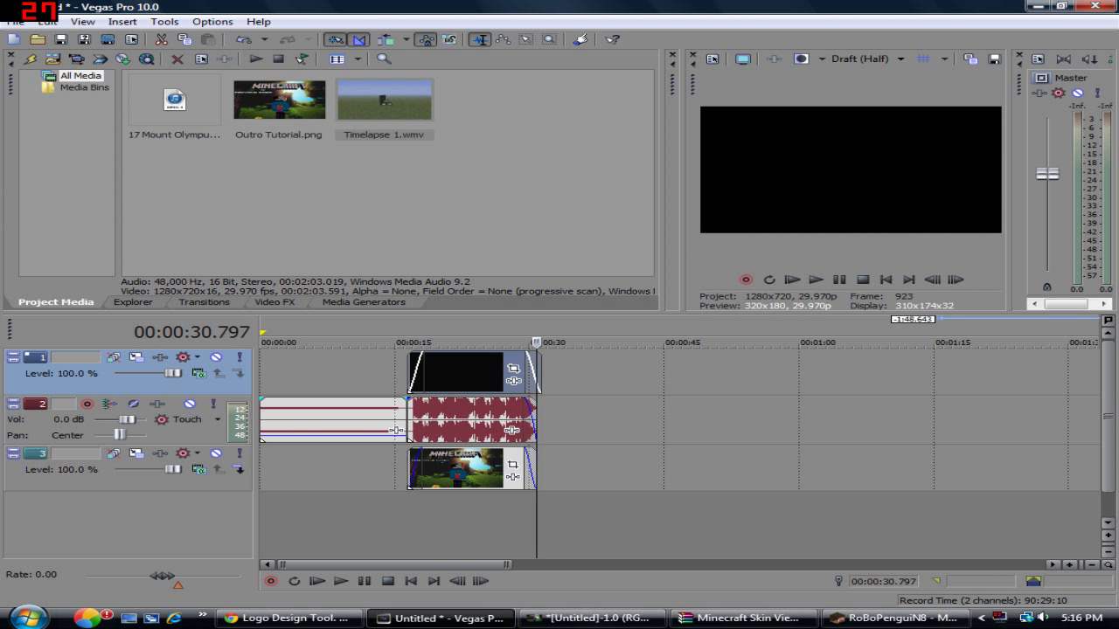
key(ctrl+z)
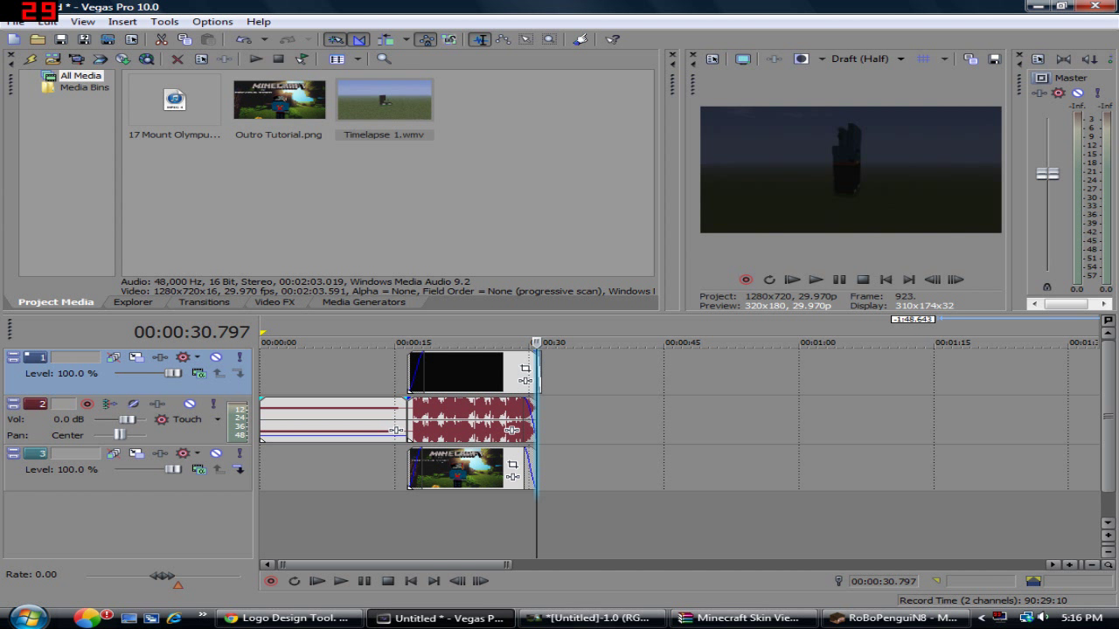
click(541, 376)
drag(540, 376, 580, 376)
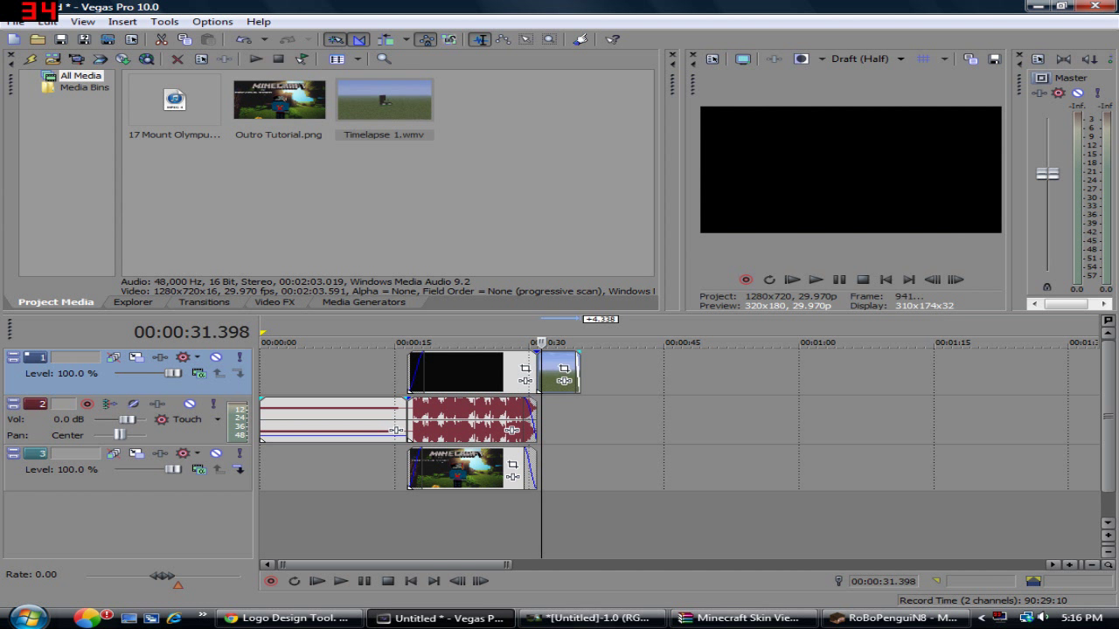
right_click(554, 369)
click(597, 408)
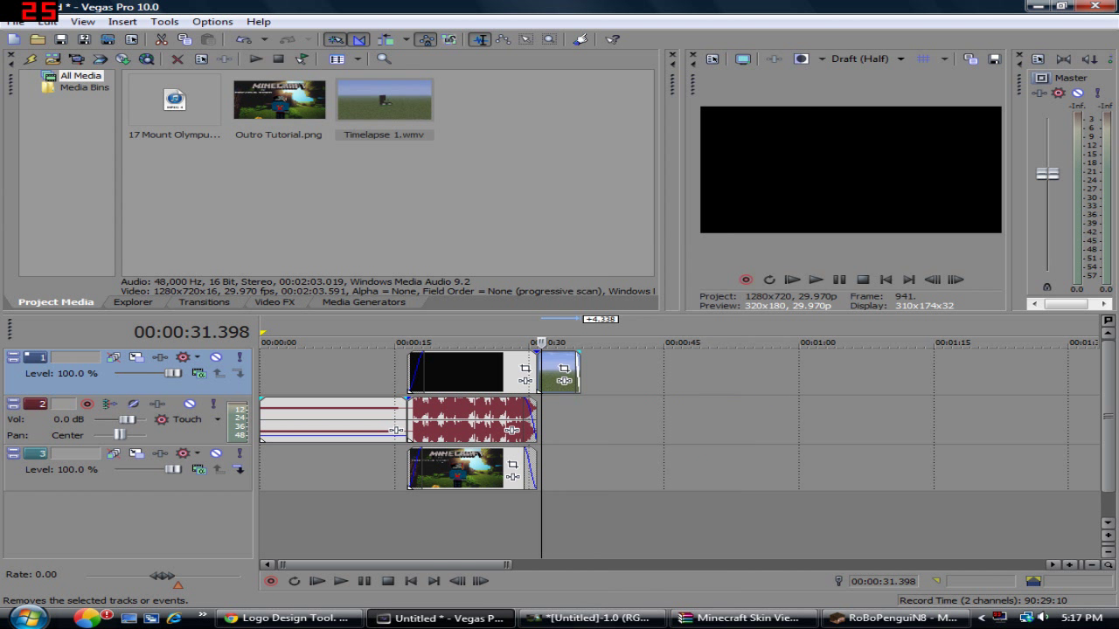
Play the end section backwards to 00:00:26.927 and give the trimmed timelapse clip a fade-out lined up with the outro image's.
key(j)
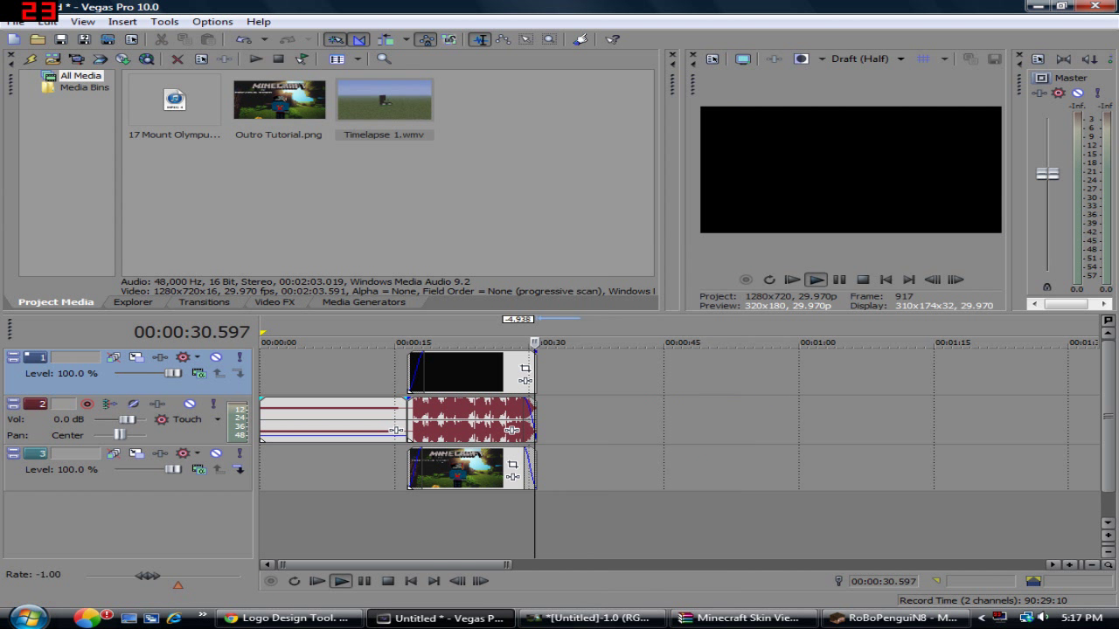
key(k)
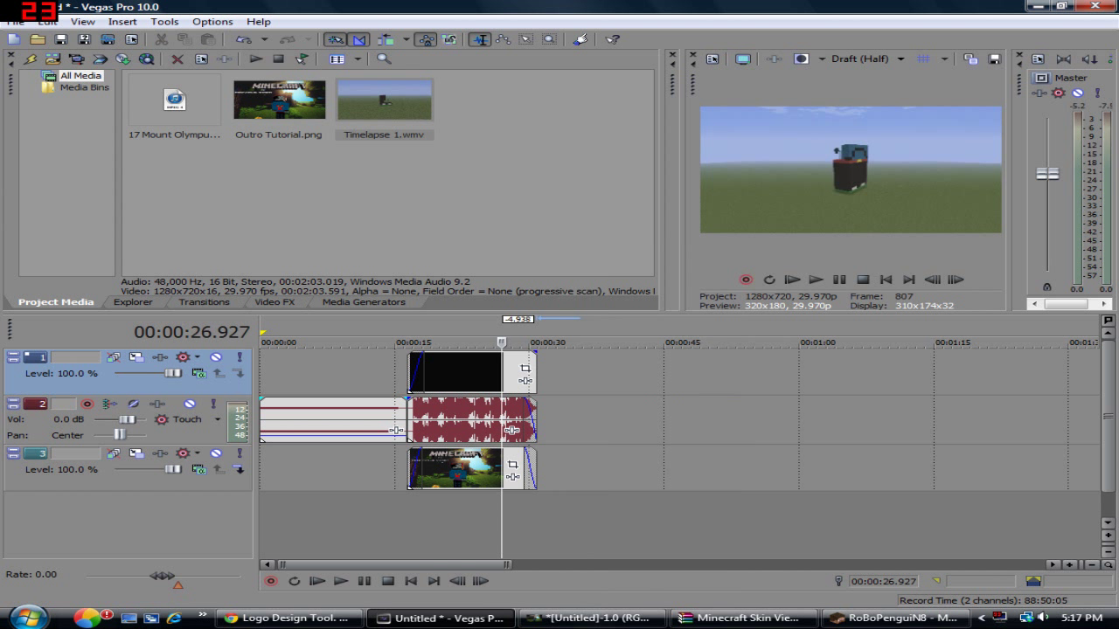
drag(536, 354, 527, 355)
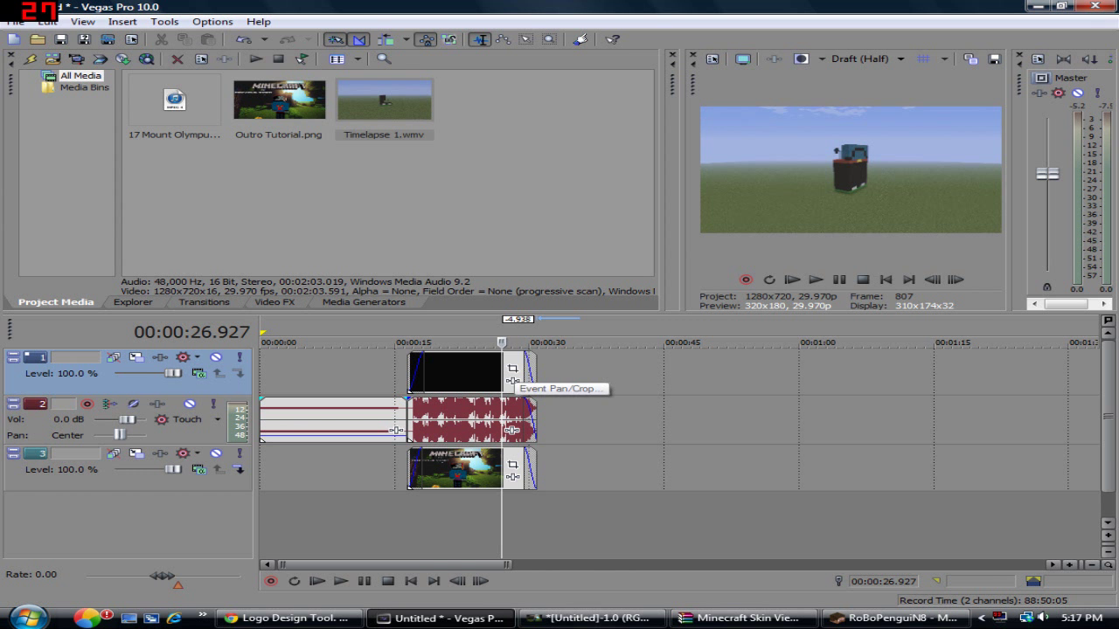
Pan and crop the timelapse clip to fit beneath the PREVIOUS VIDEO caption, with a frame about 3,466 by 1,950 centred near X 1,635, Y 271.
click(513, 369)
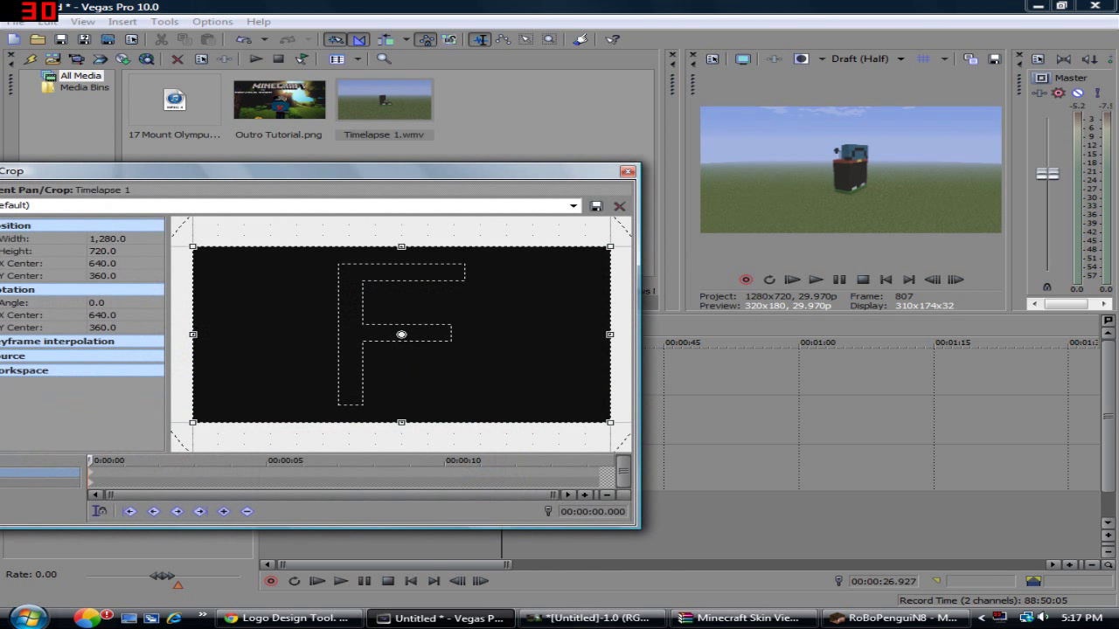
drag(402, 334, 551, 340)
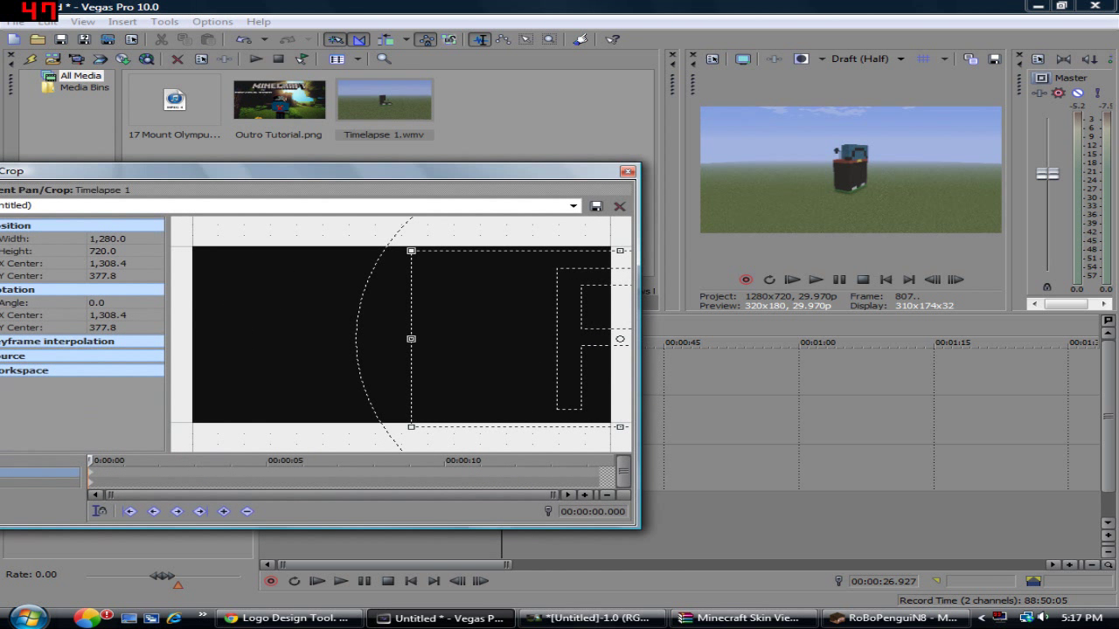
drag(410, 339, 165, 311)
scroll(344, 323, down, 1)
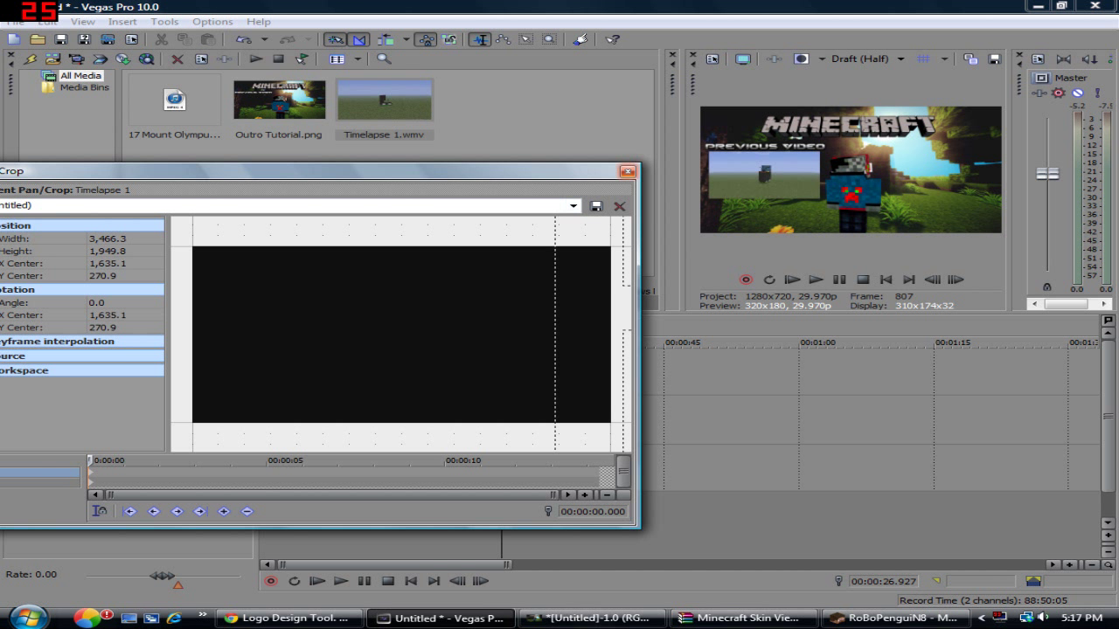
key(alt+F4)
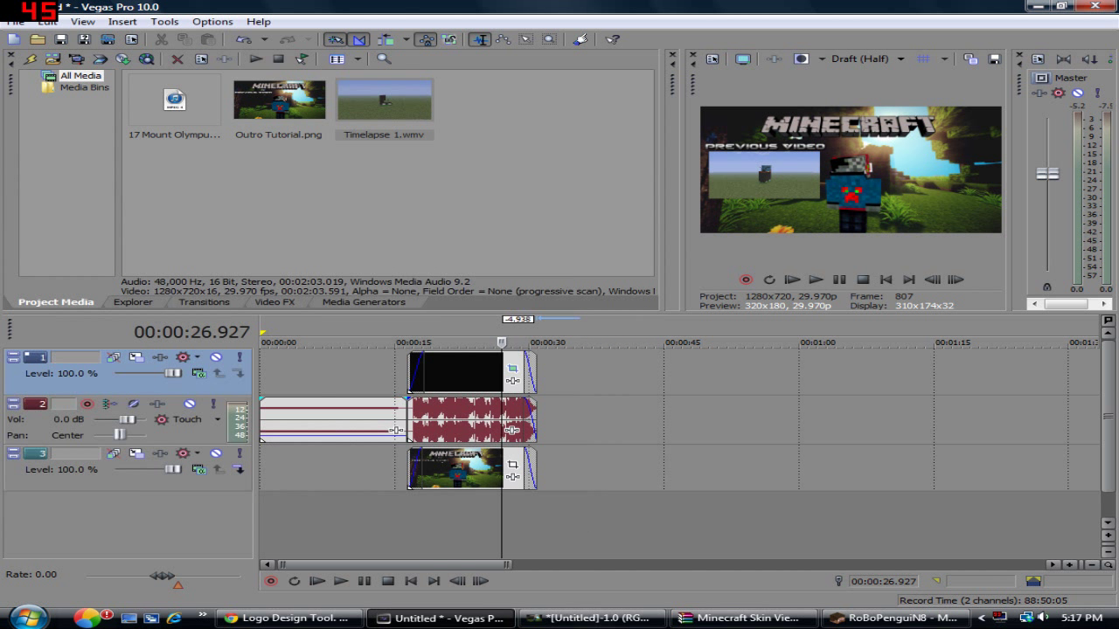
Play the outro from just before the timelapse clip starts through to its end at 00:00:30.831 to check the clip's placement and fades.
key(j)
drag(502, 342, 398, 342)
click(816, 279)
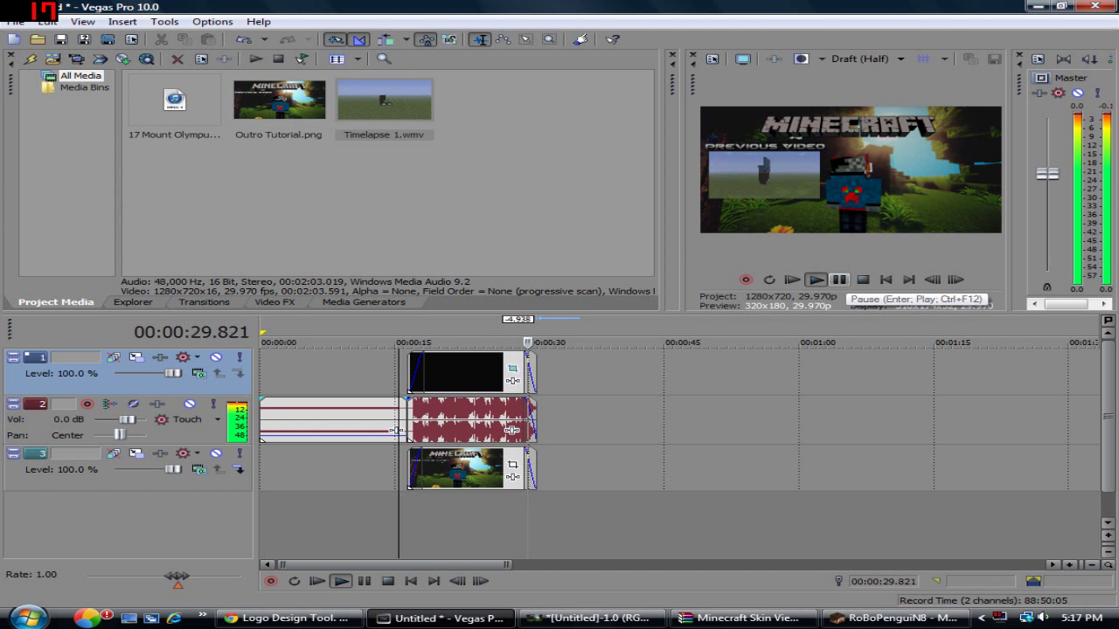
click(839, 280)
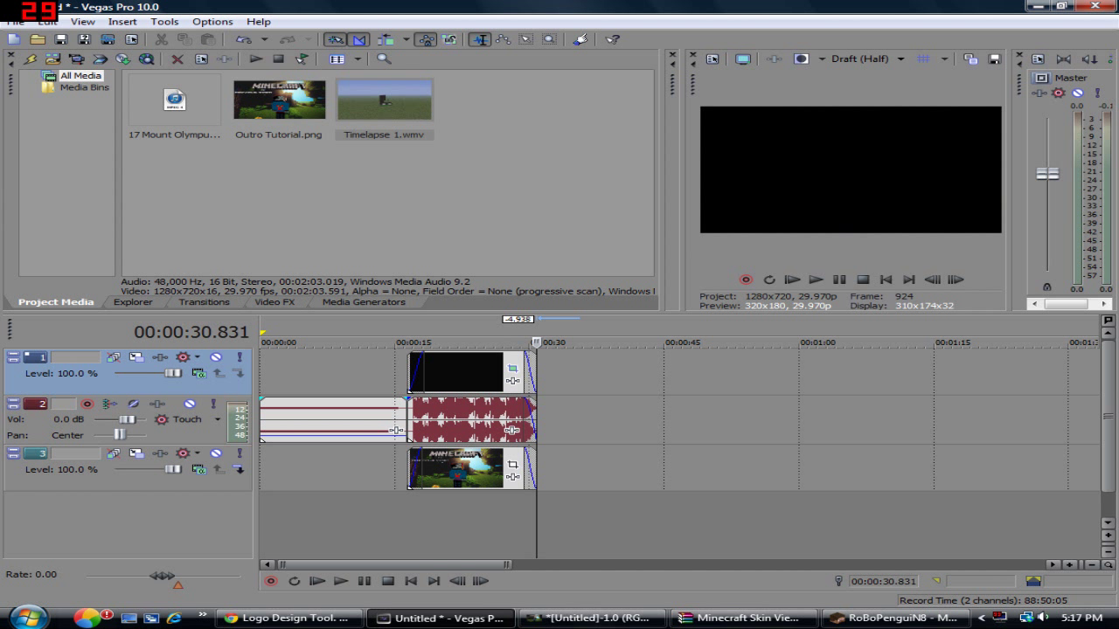